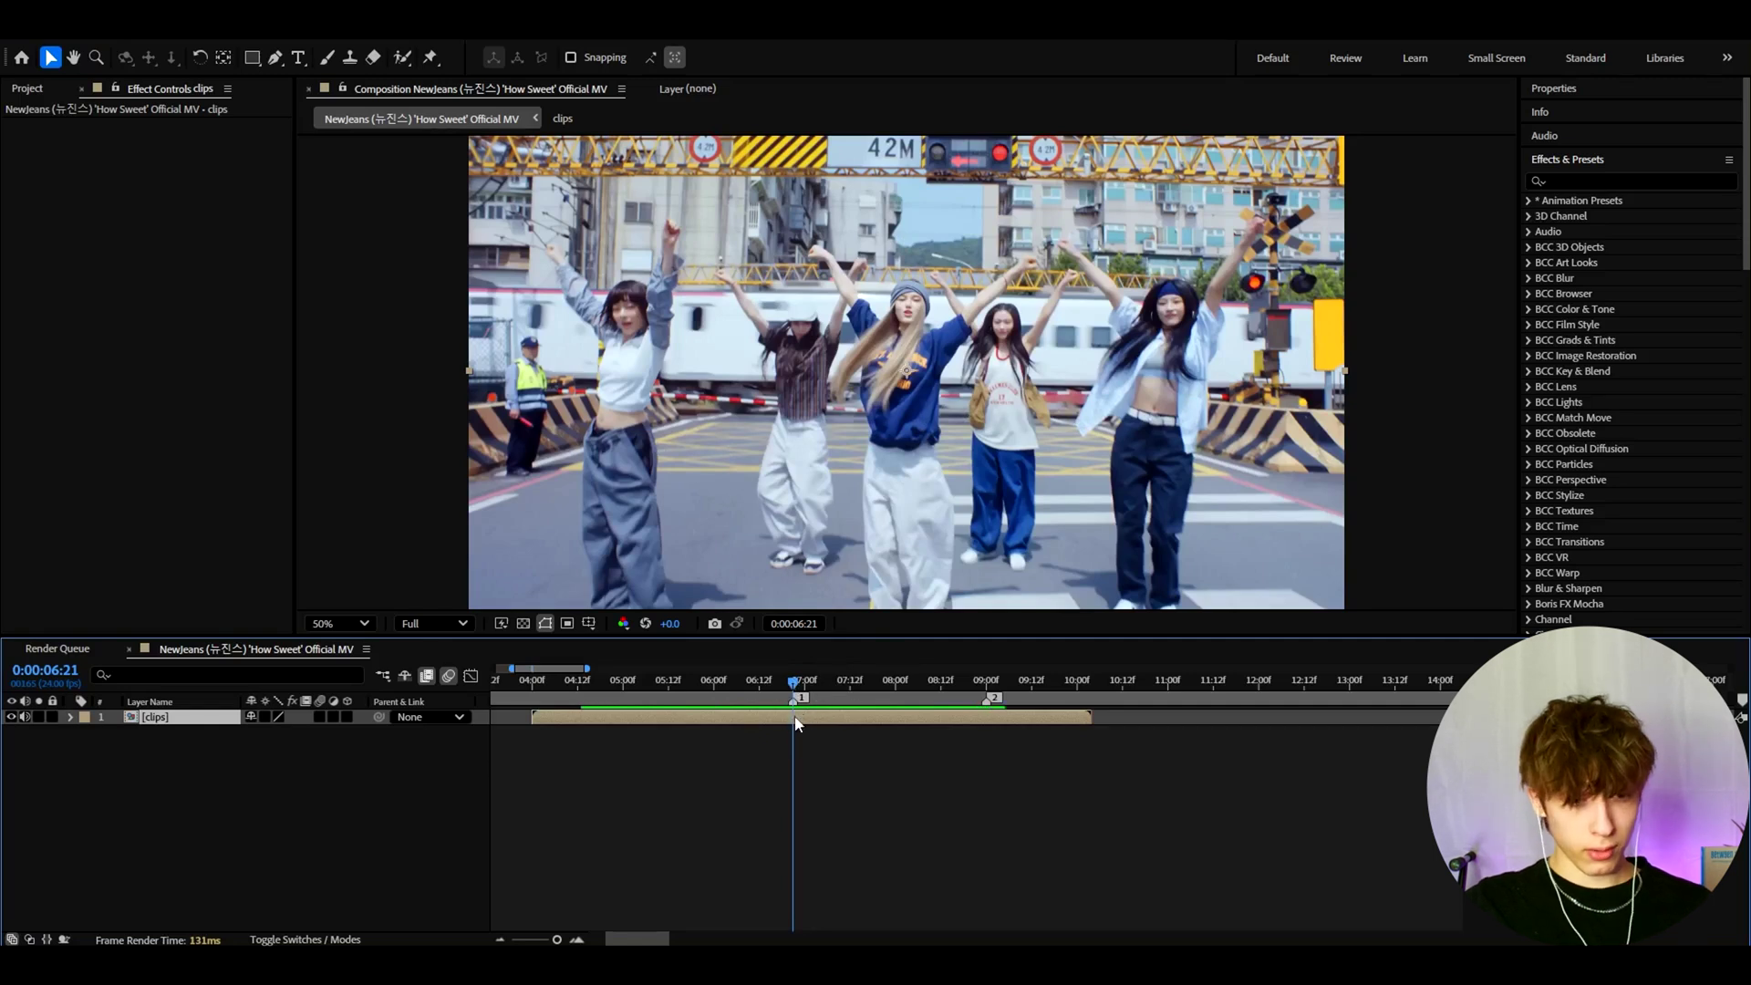
Create an adjustment layer above the clips with Ctrl+Alt+Y and set preview resolution to Third
{"action": "key", "text": "ctrl+alt+y"}
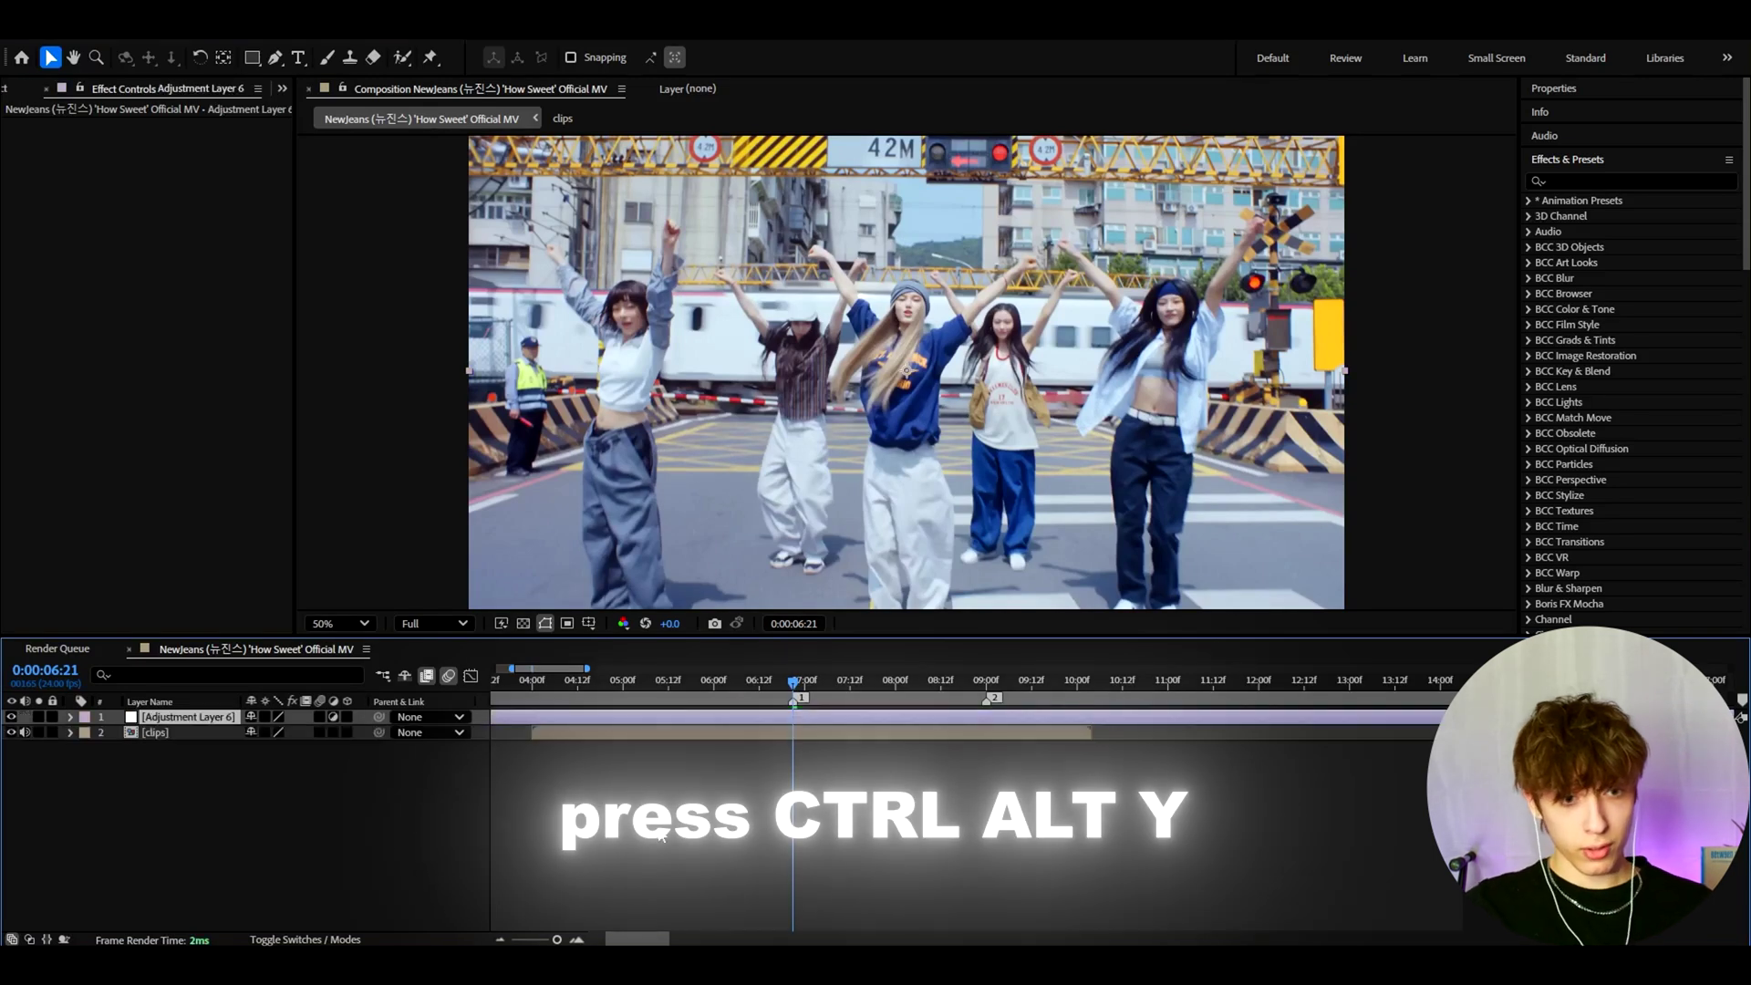
{"action": "left_click", "coordinate": [430, 624]}
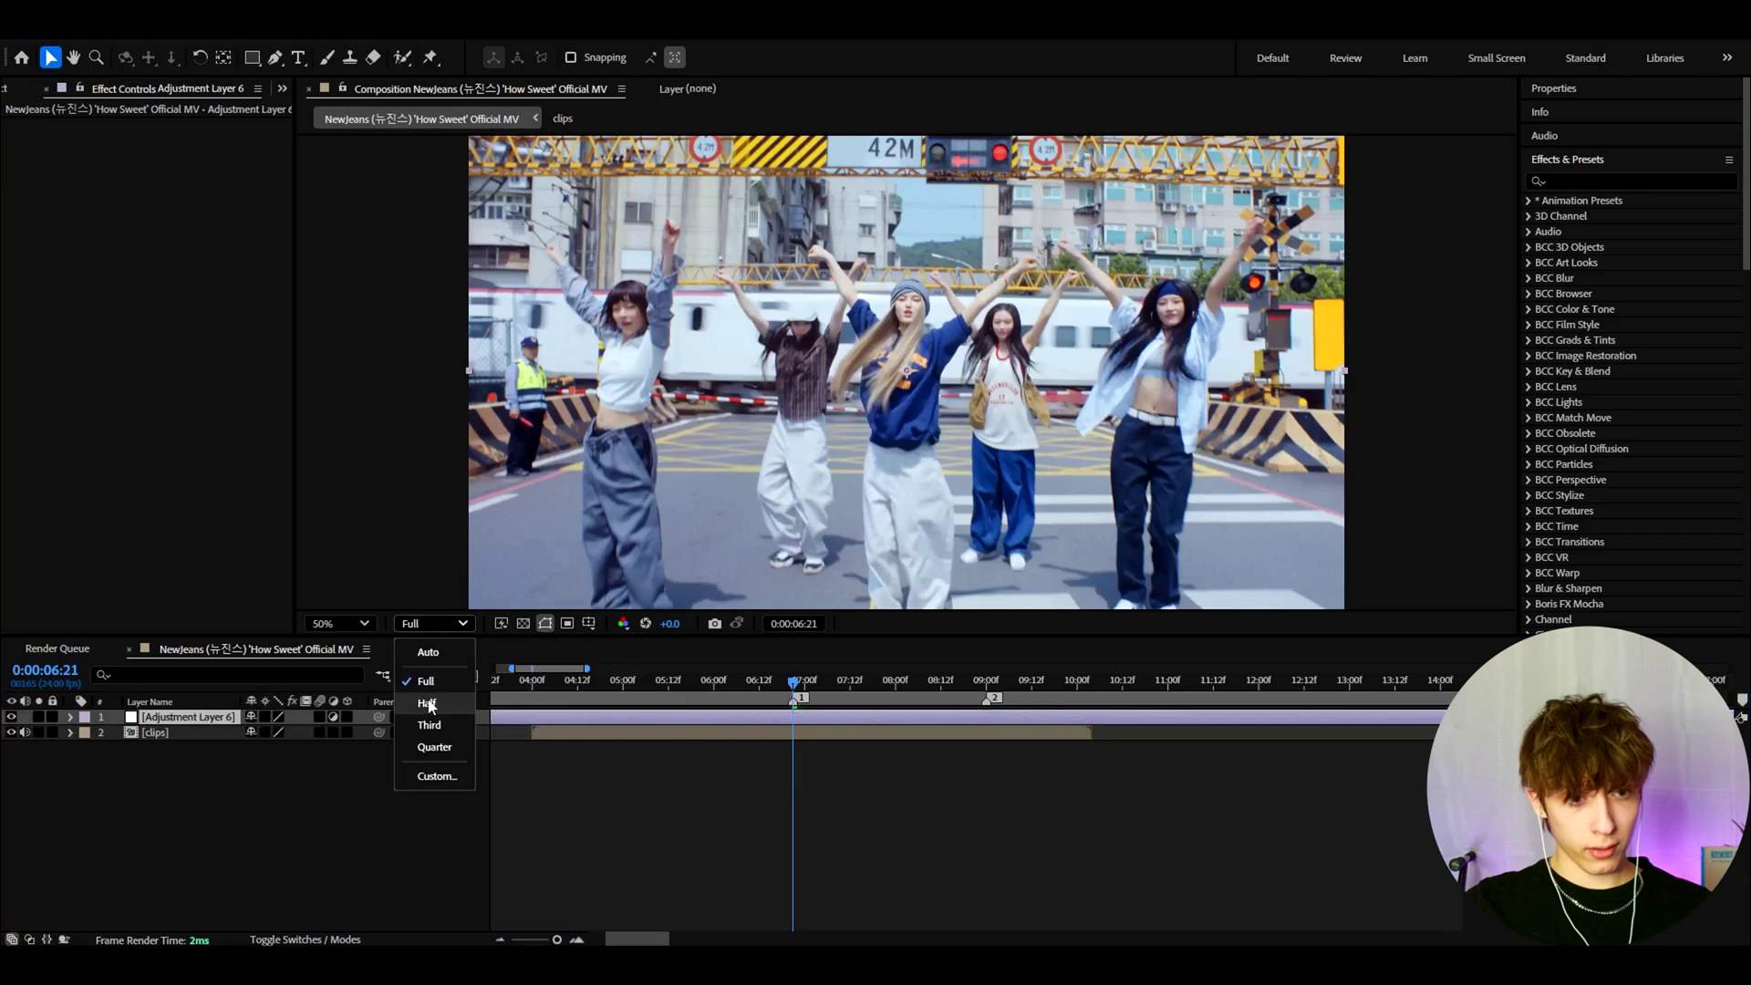
{"action": "left_click", "coordinate": [435, 730]}
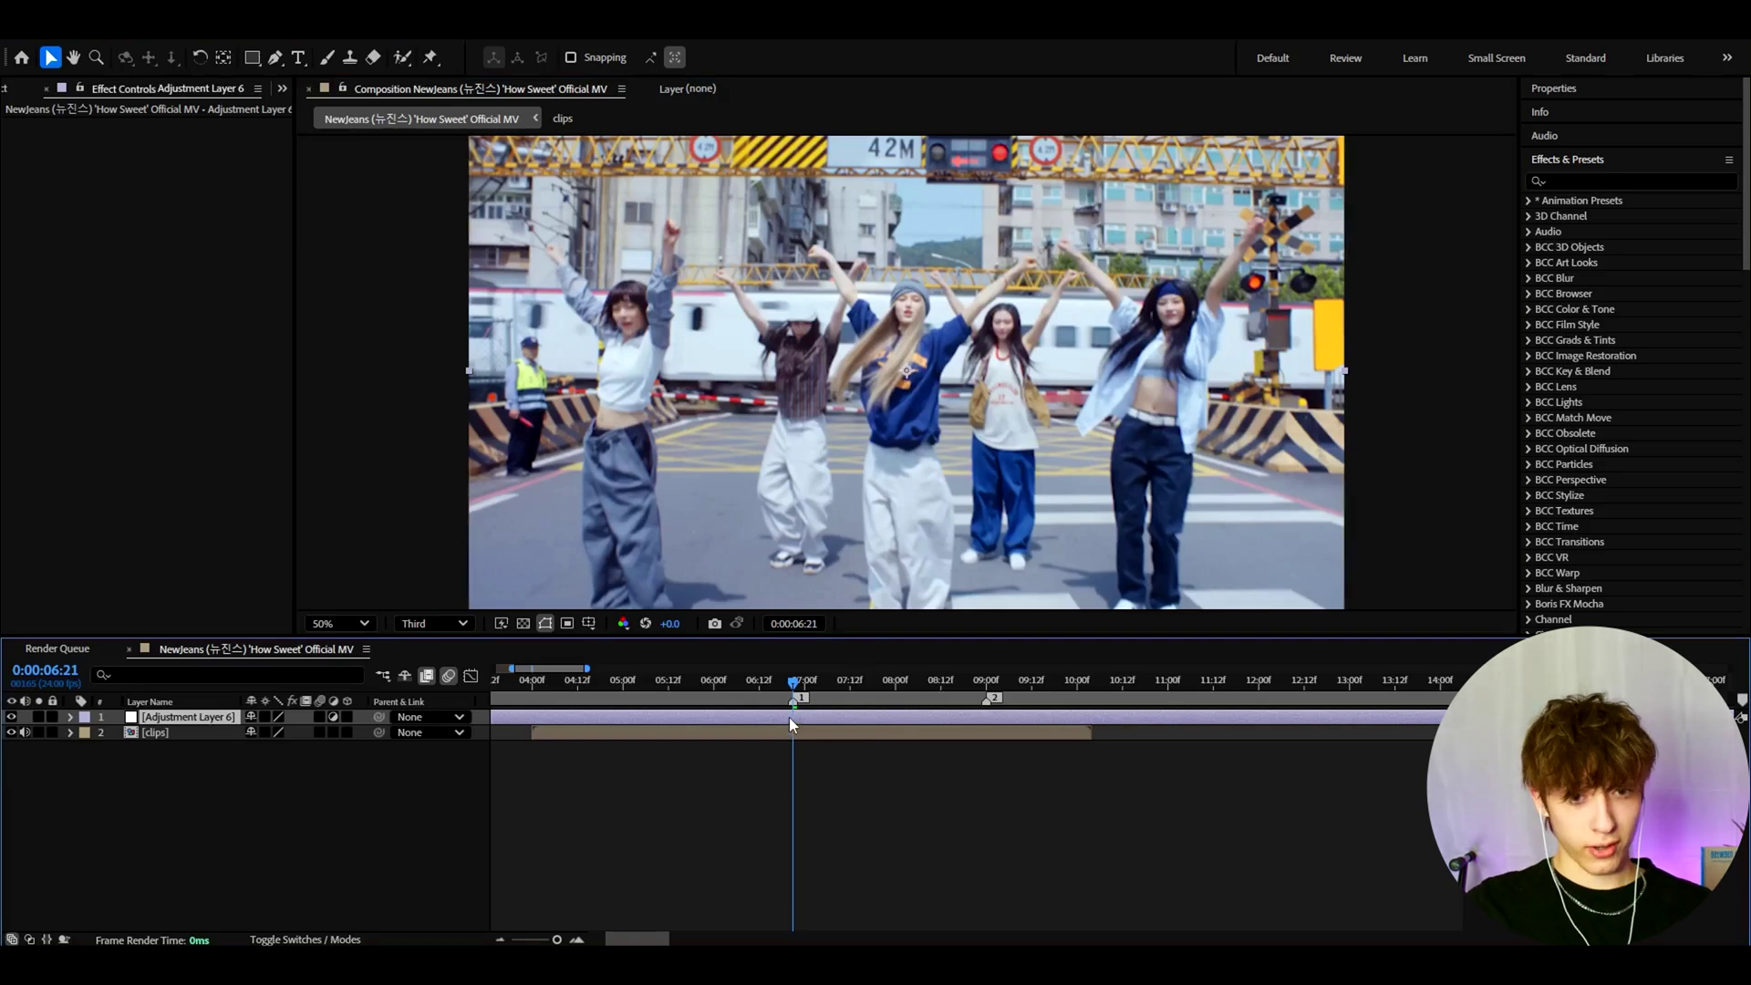
Apply S_Glint to the adjustment layer from the quick effect search
{"action": "key", "text": "ctrl+space"}
{"action": "type", "text": "s_glint"}
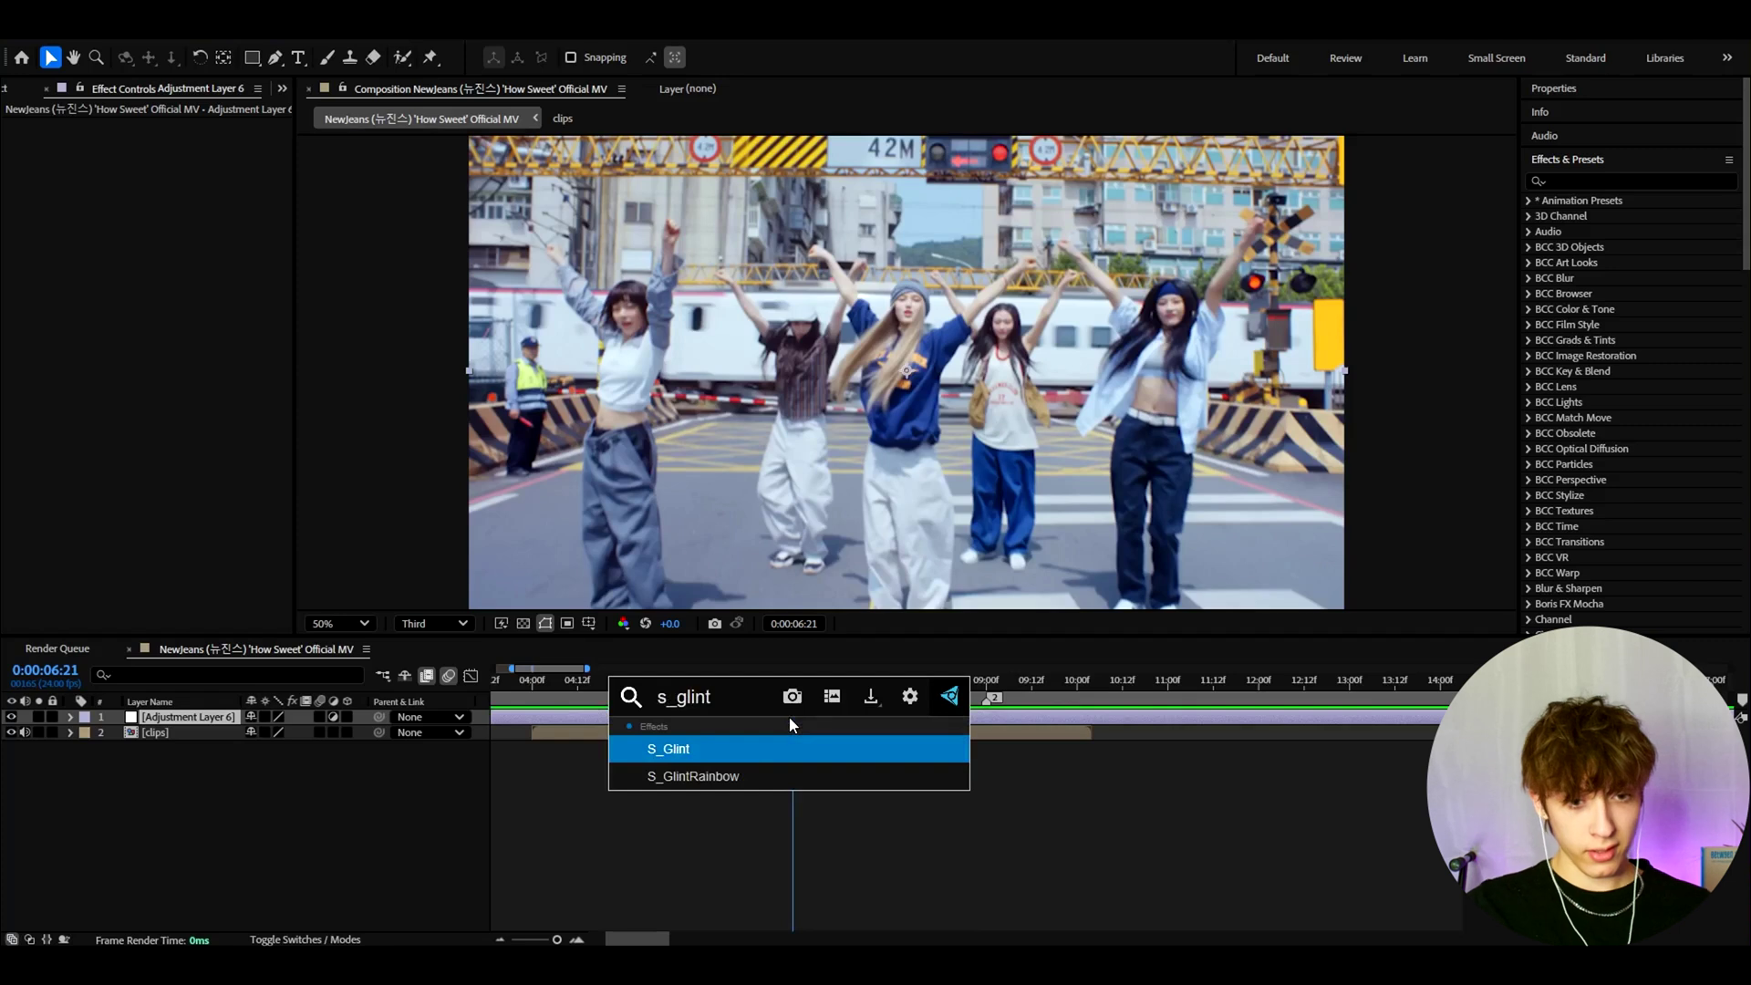
{"action": "key", "text": "Return"}
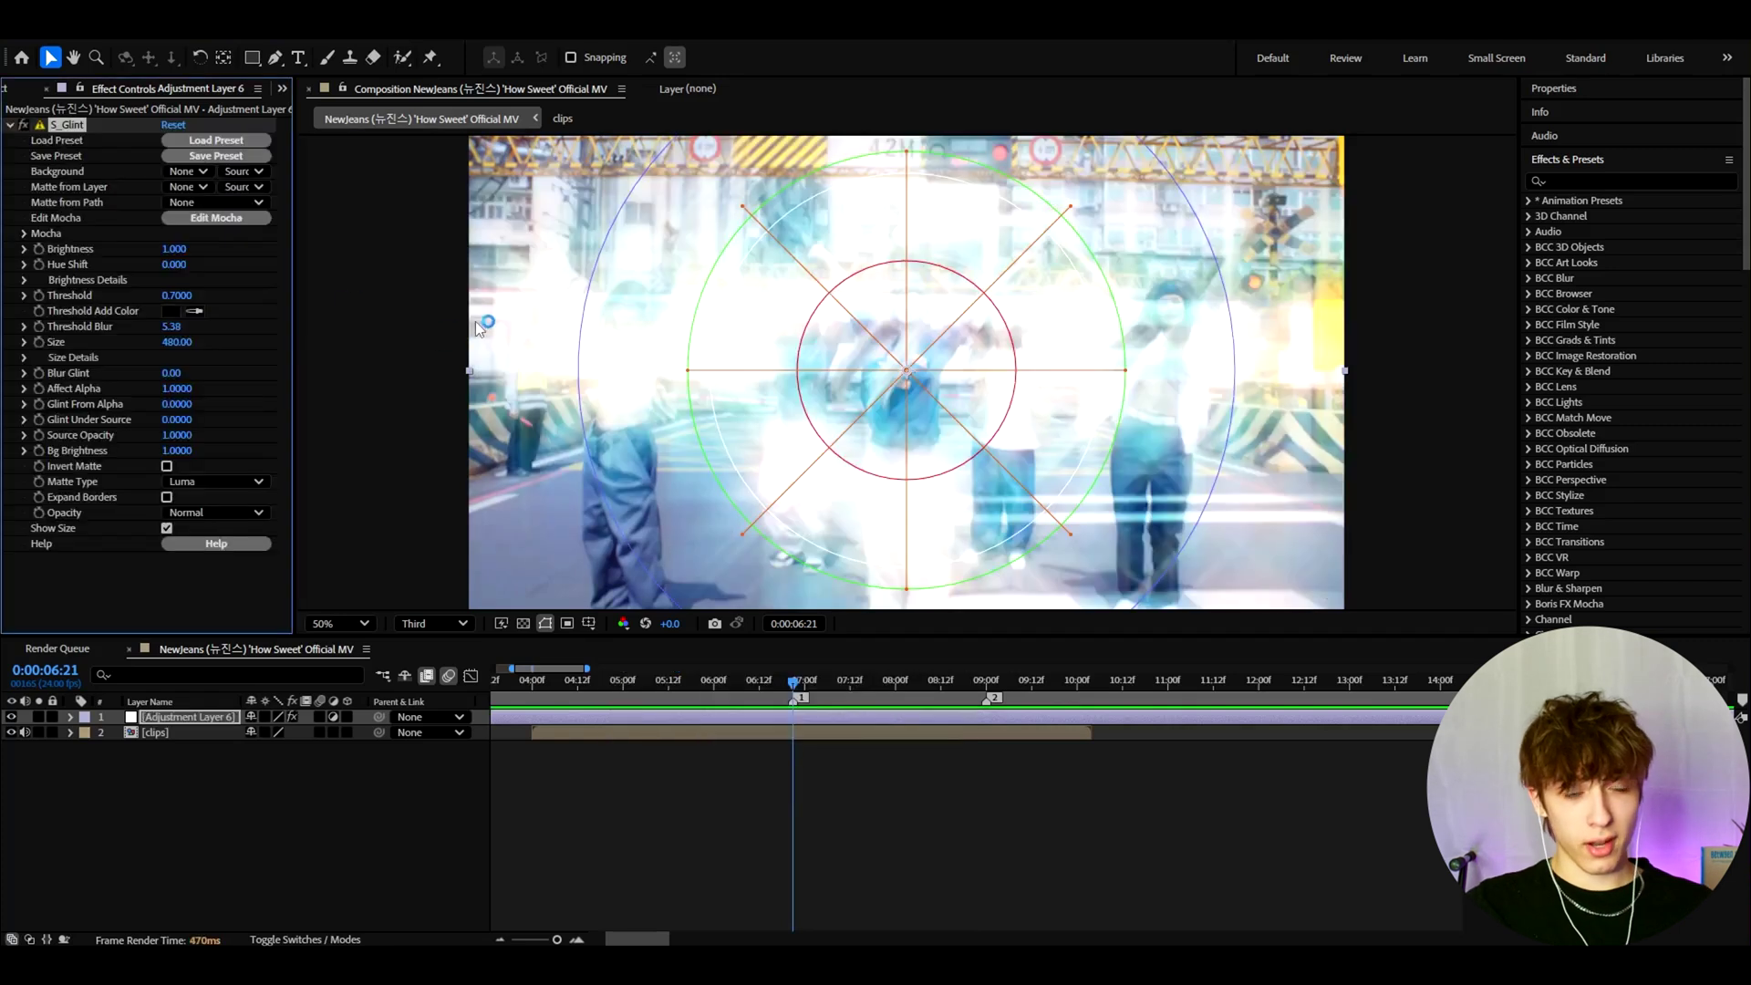
Set S_Glint Brightness to 0.5, Threshold to 0.92 and Threshold Blur to 11
{"action": "left_click", "coordinate": [166, 249]}
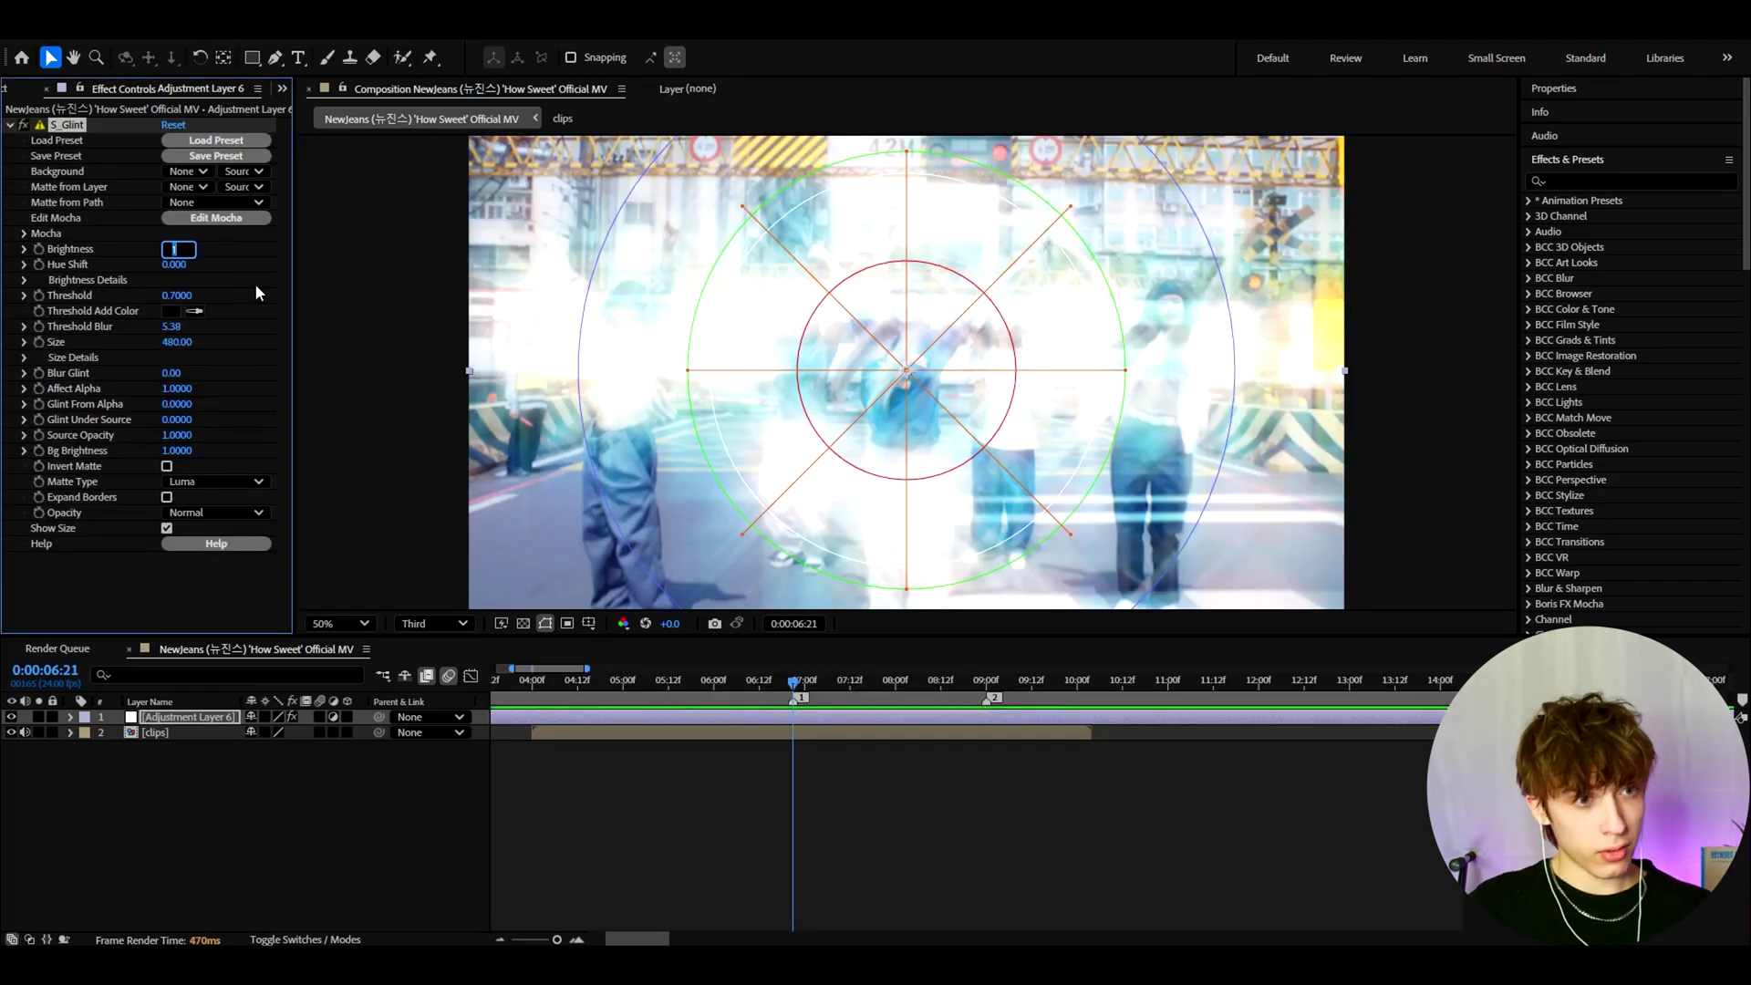
{"action": "type", "text": "0.5"}
{"action": "key", "text": "Return"}
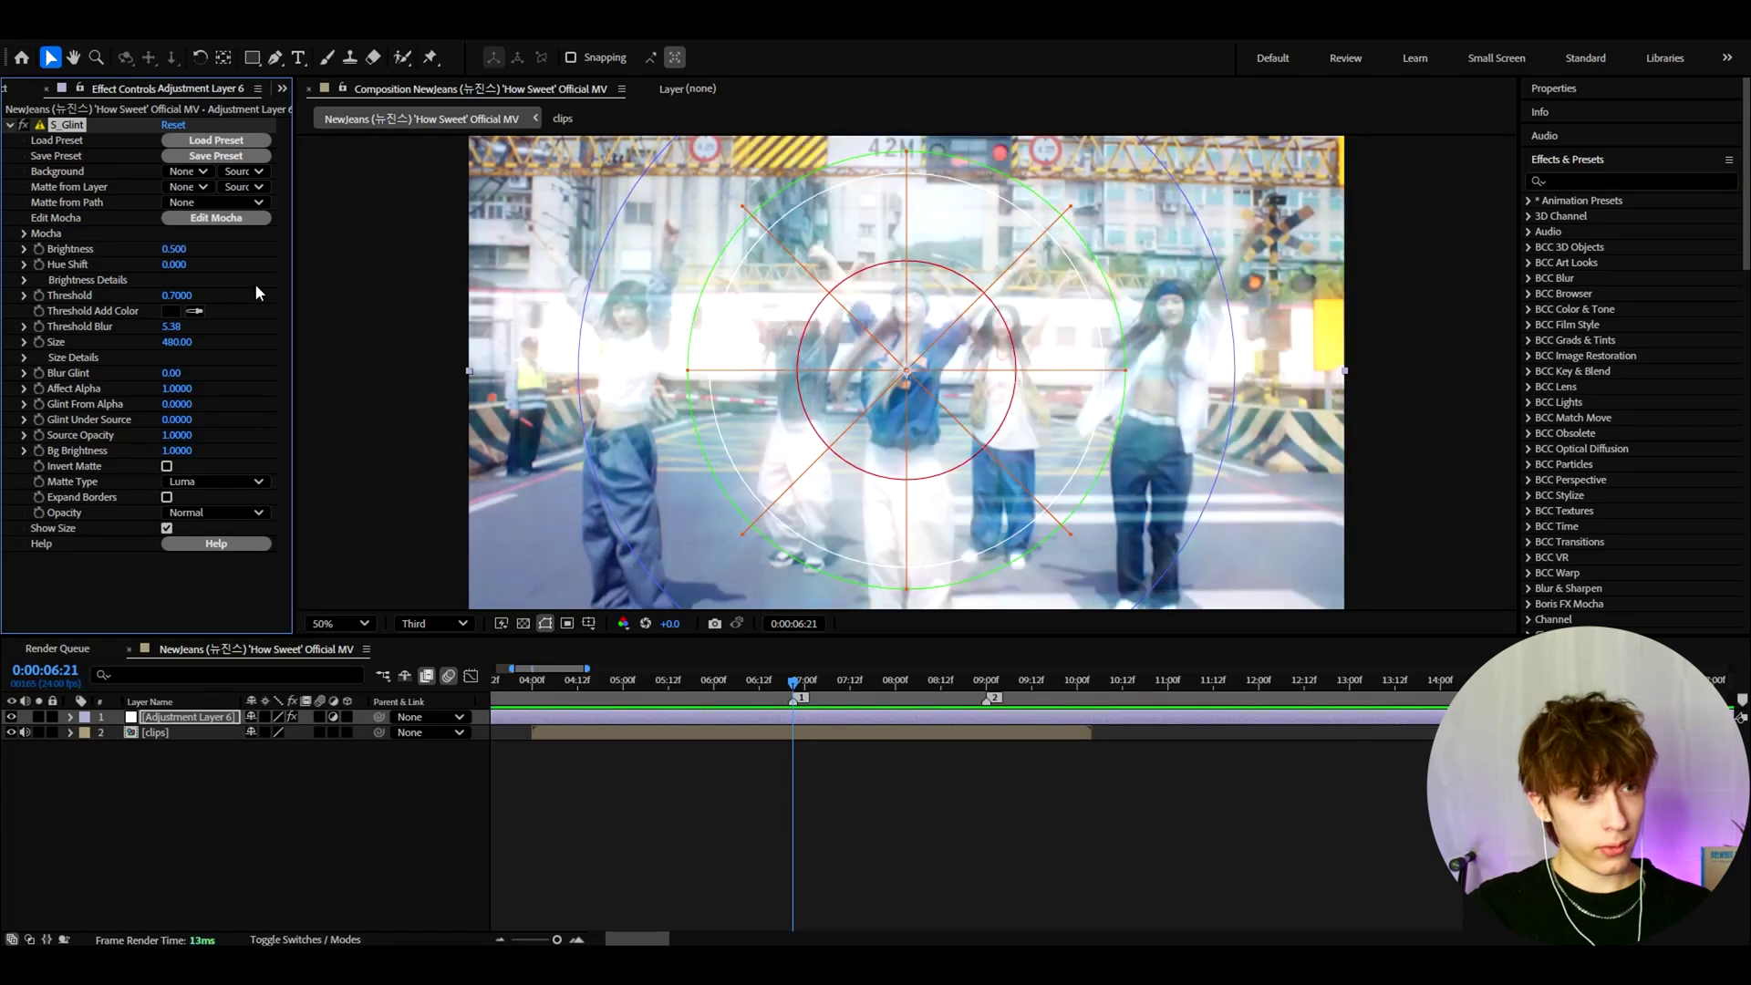
{"action": "left_click", "coordinate": [177, 296]}
{"action": "type", "text": "0"}
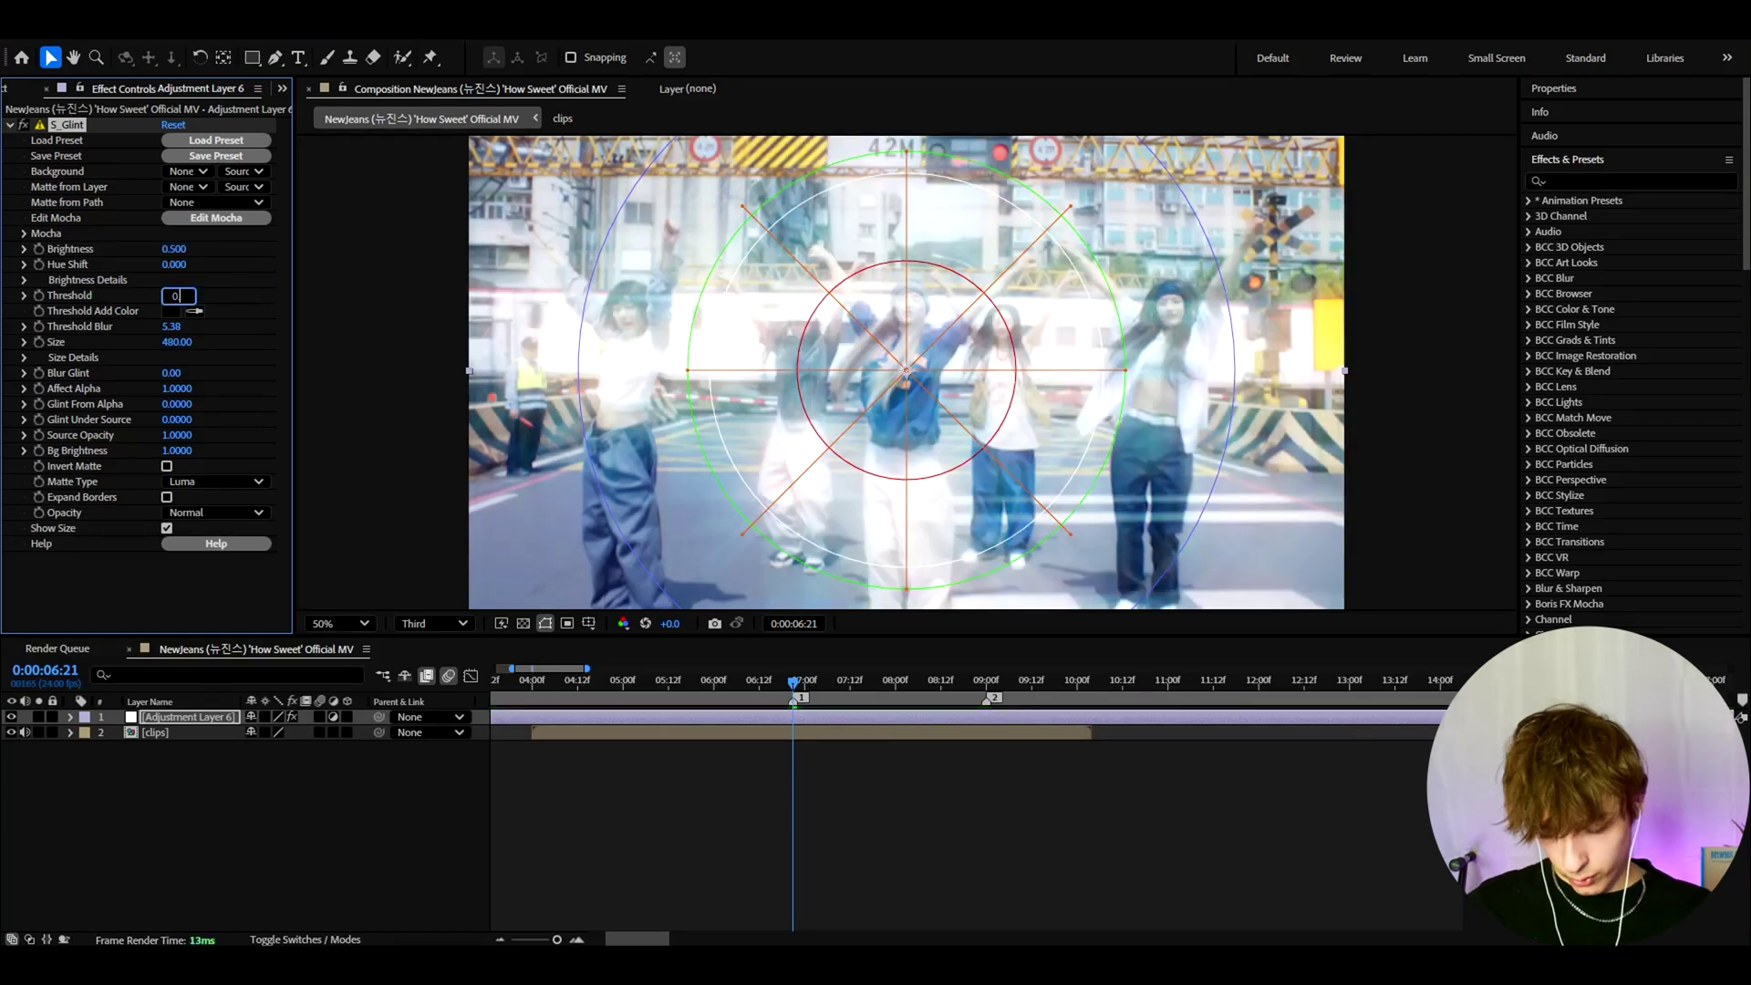
{"action": "type", "text": ".92"}
{"action": "key", "text": "Tab"}
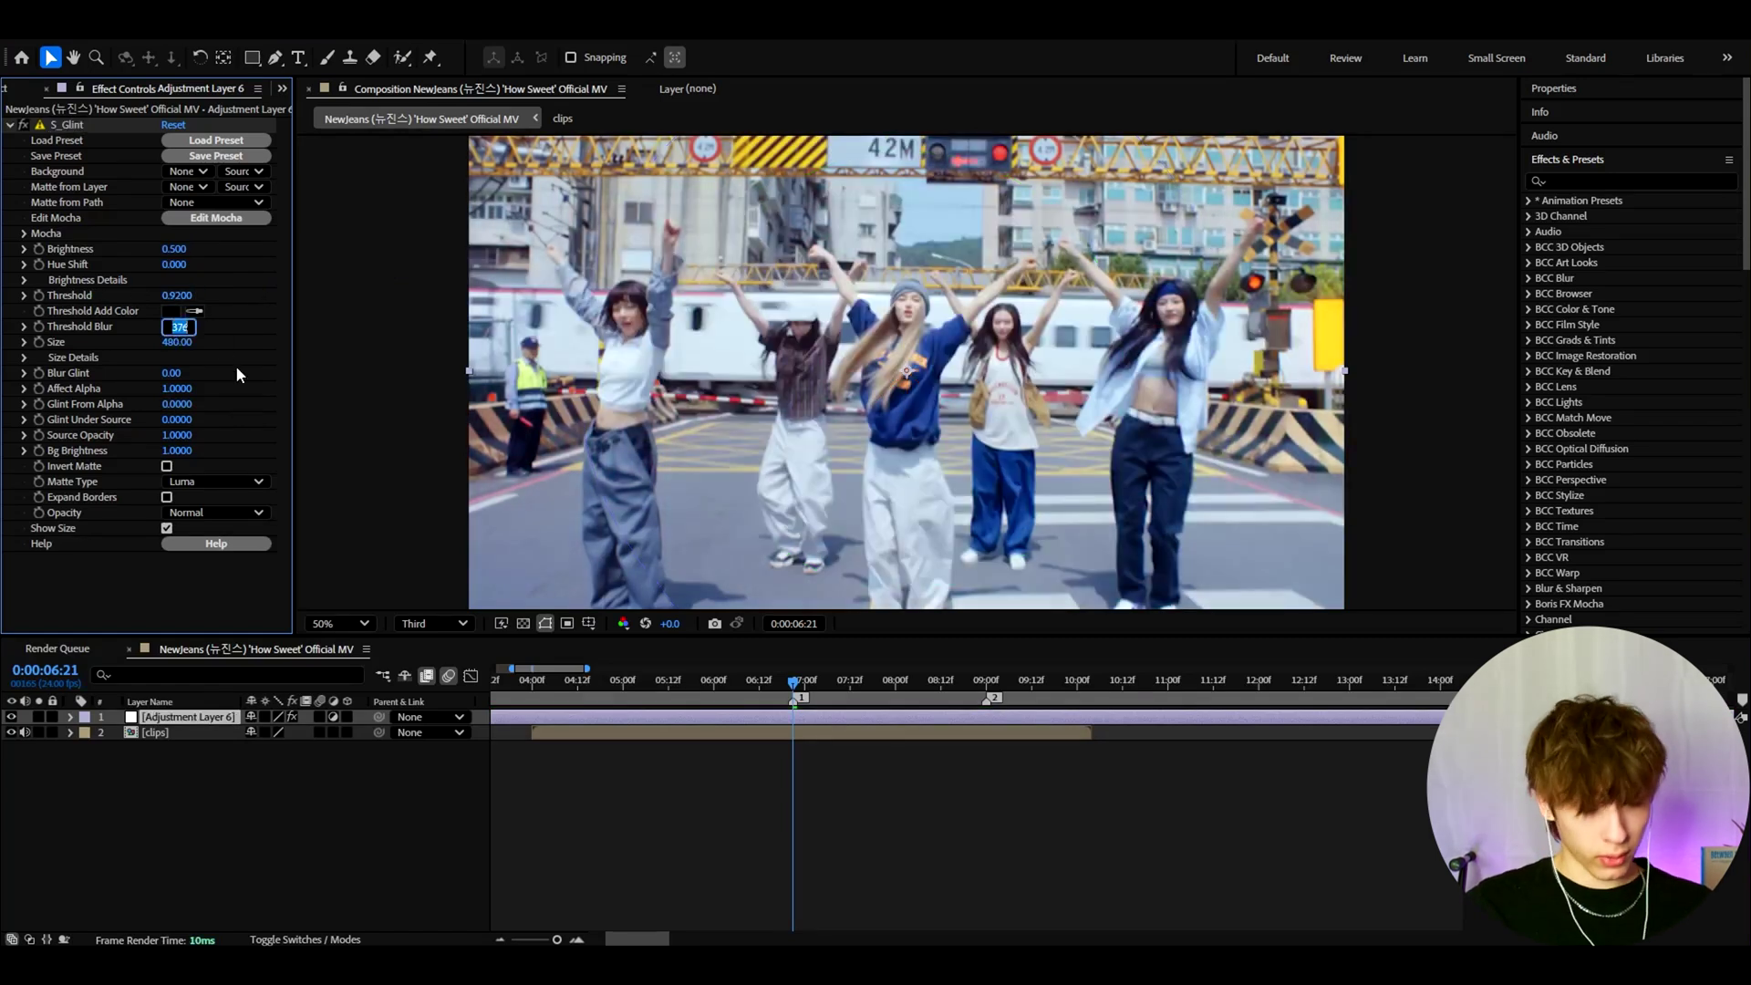
{"action": "type", "text": "11"}
{"action": "key", "text": "Tab"}
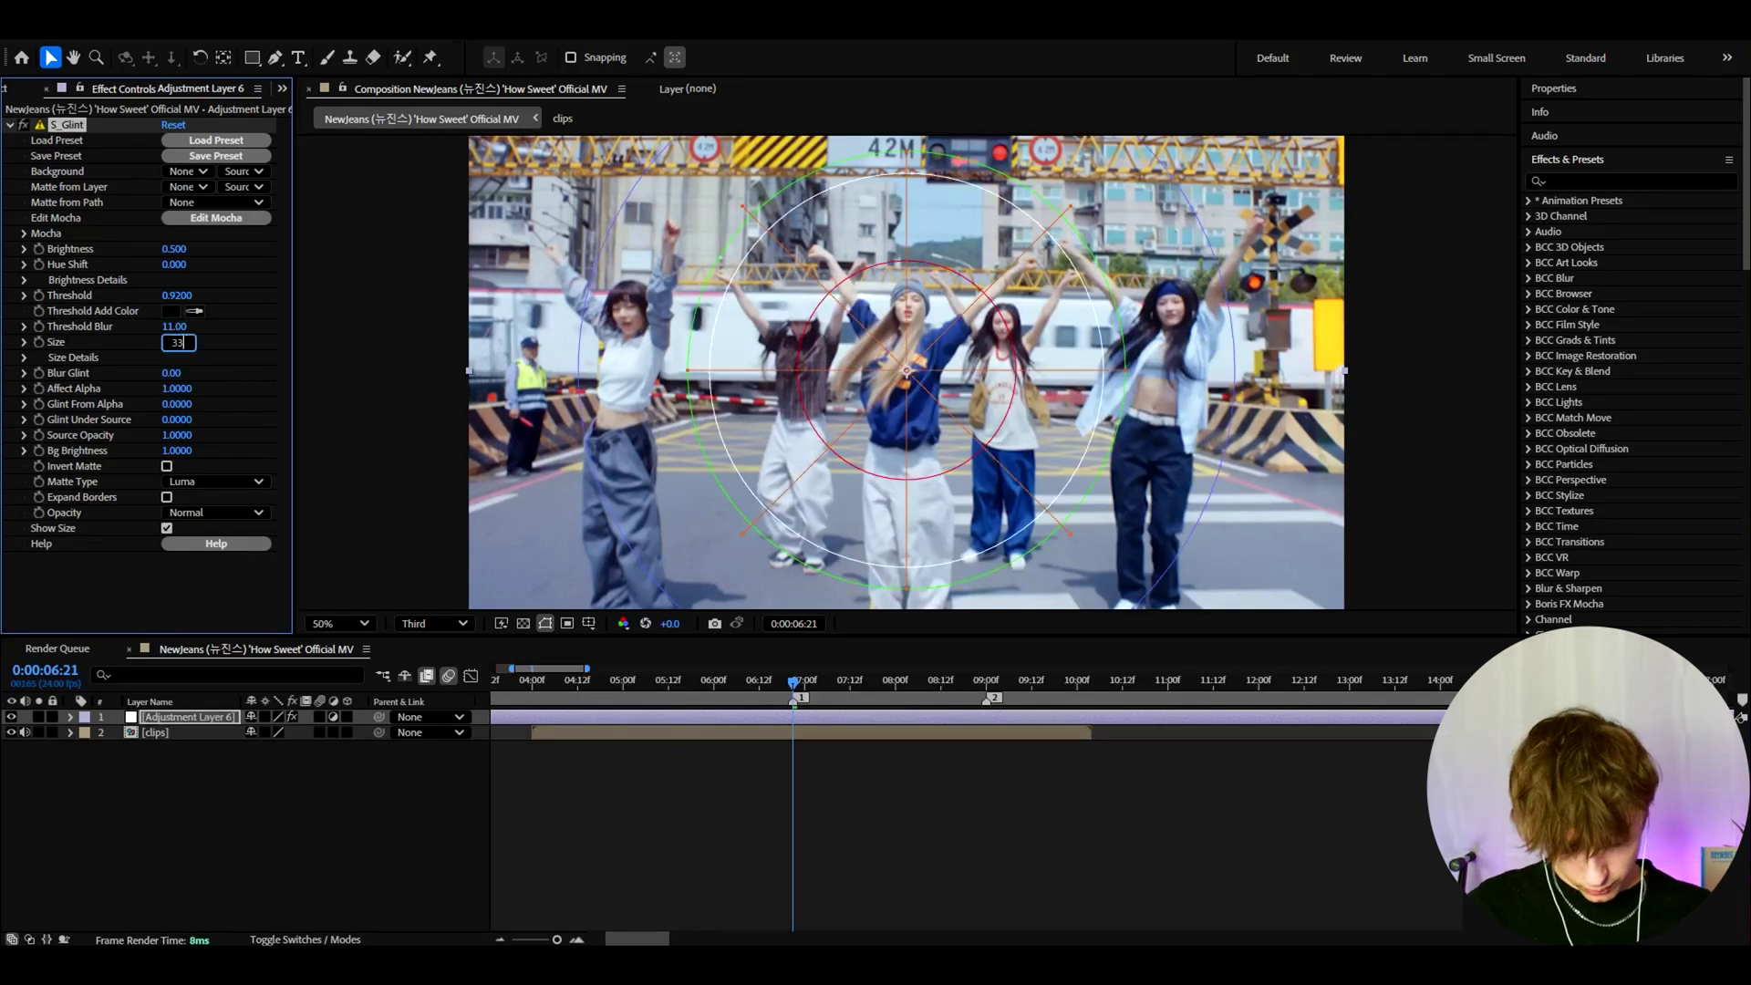
Confirm S_Glint Size 334 and apply uni.VHS to the adjustment layer
{"action": "key", "text": "ctrl+space"}
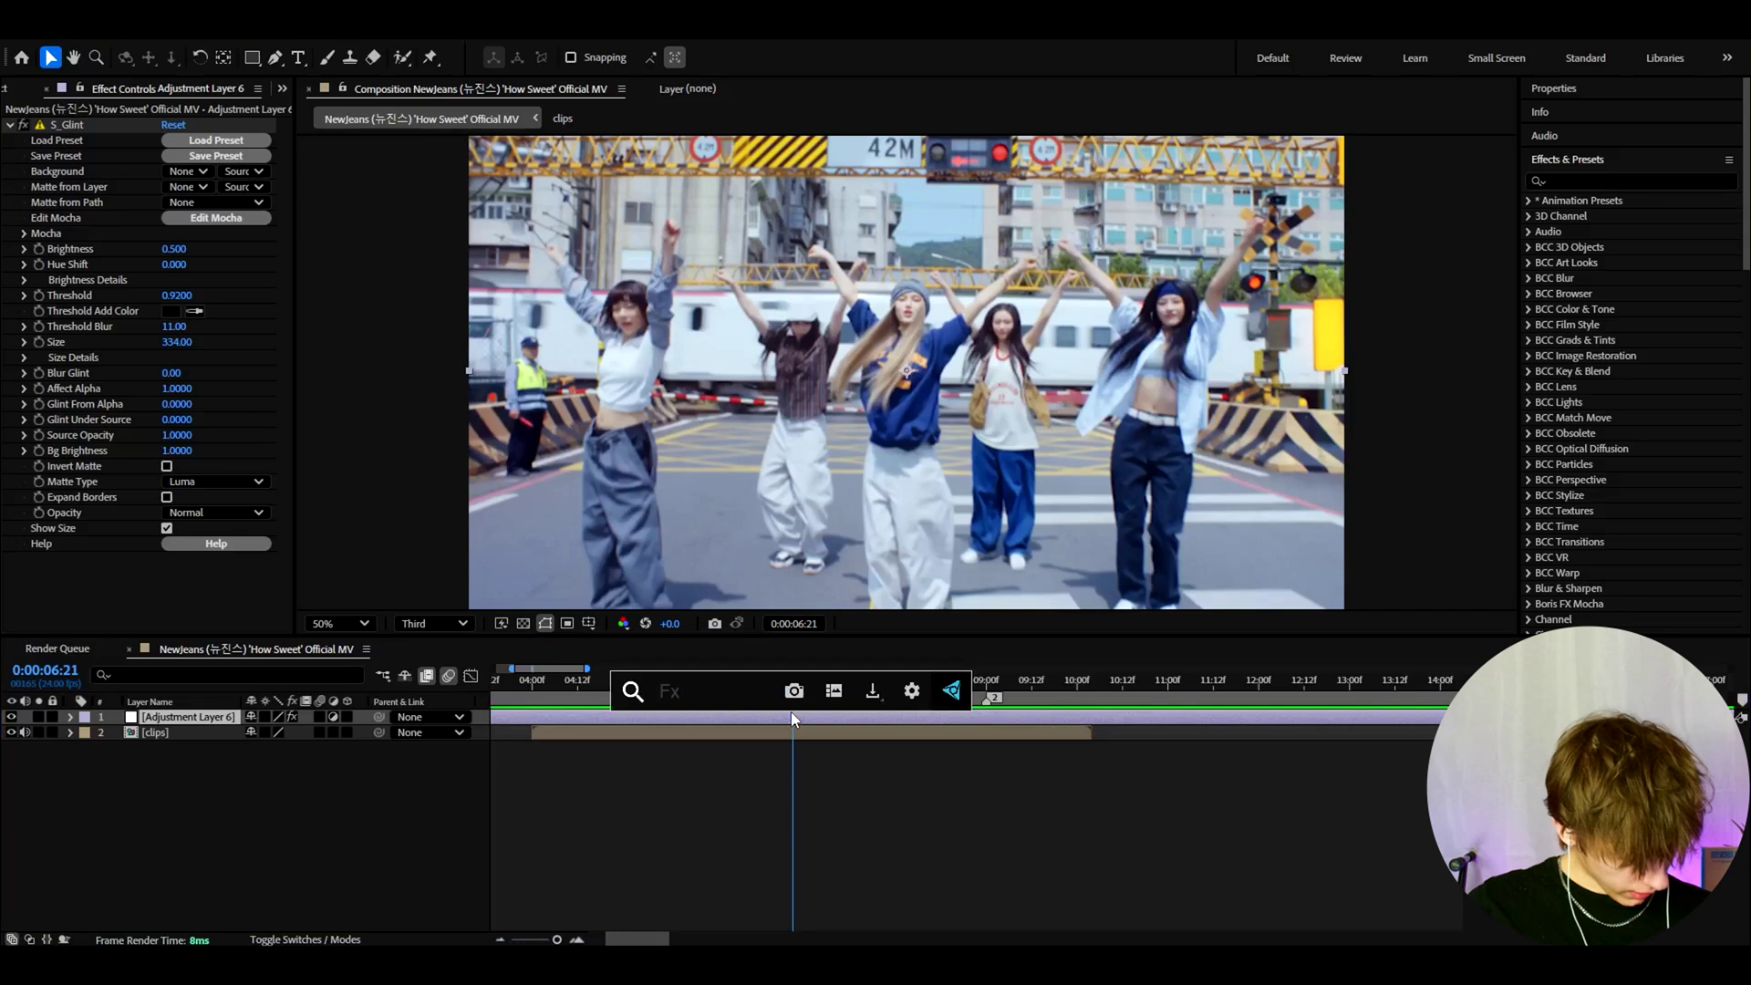
{"action": "type", "text": "uni.VHS"}
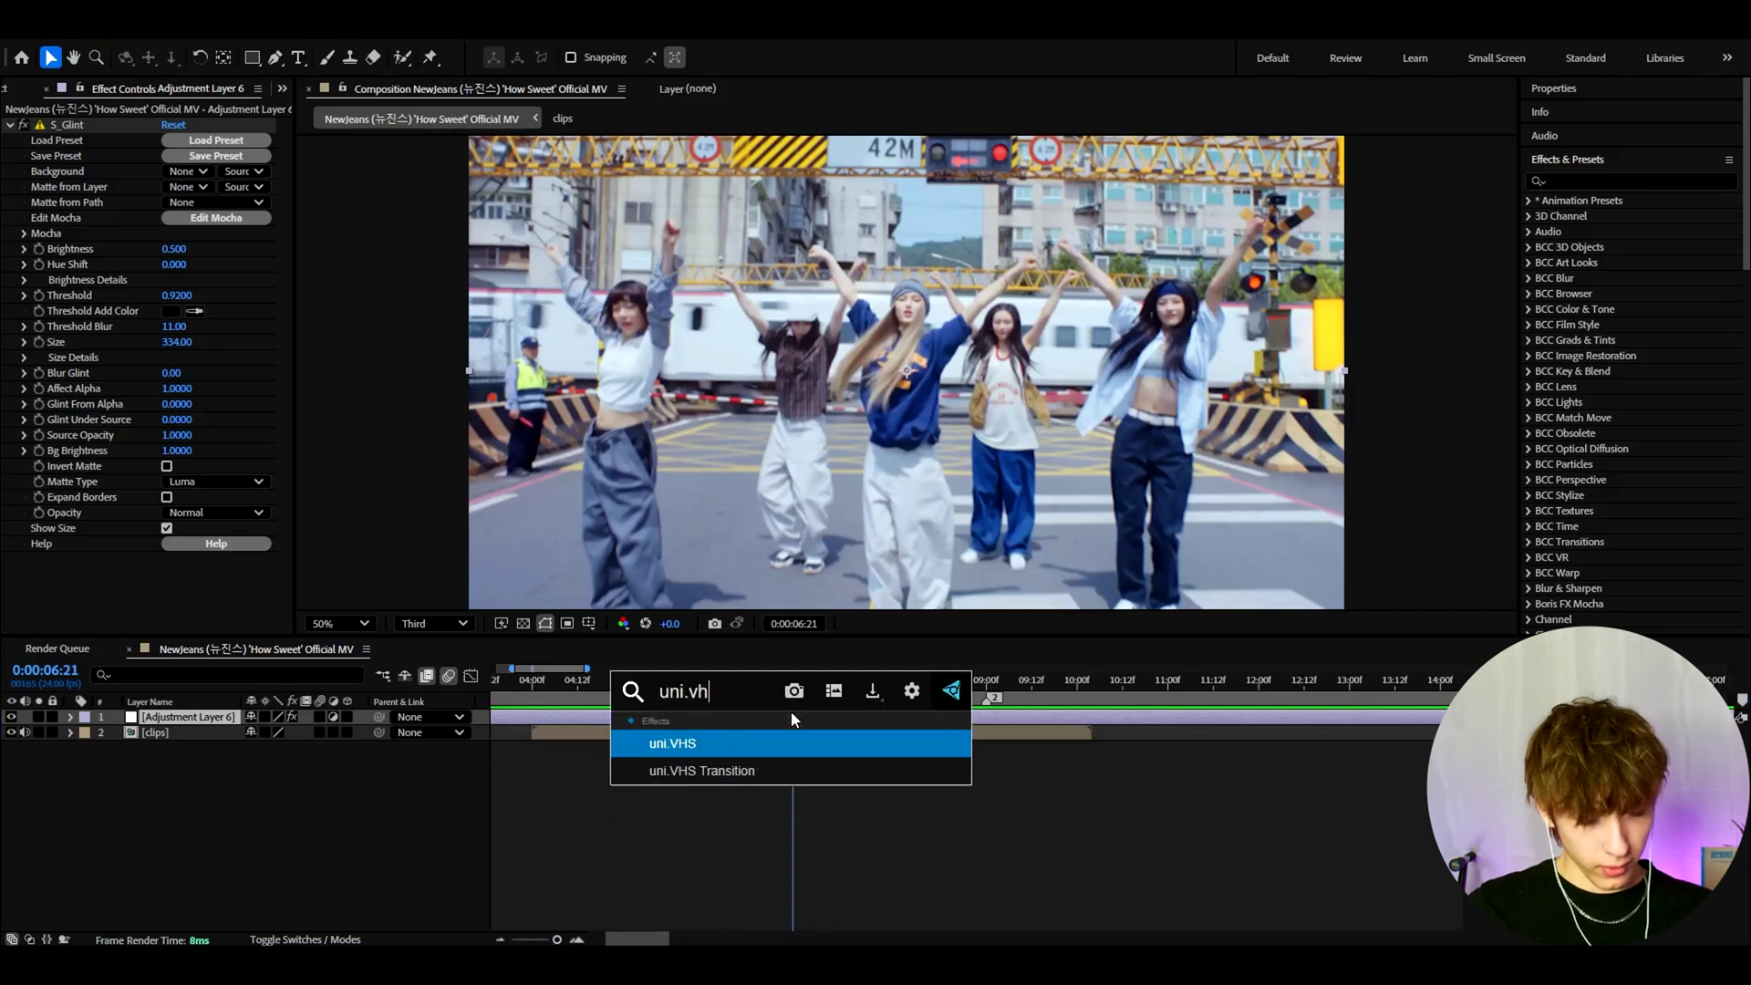
{"action": "left_click", "coordinate": [747, 739]}
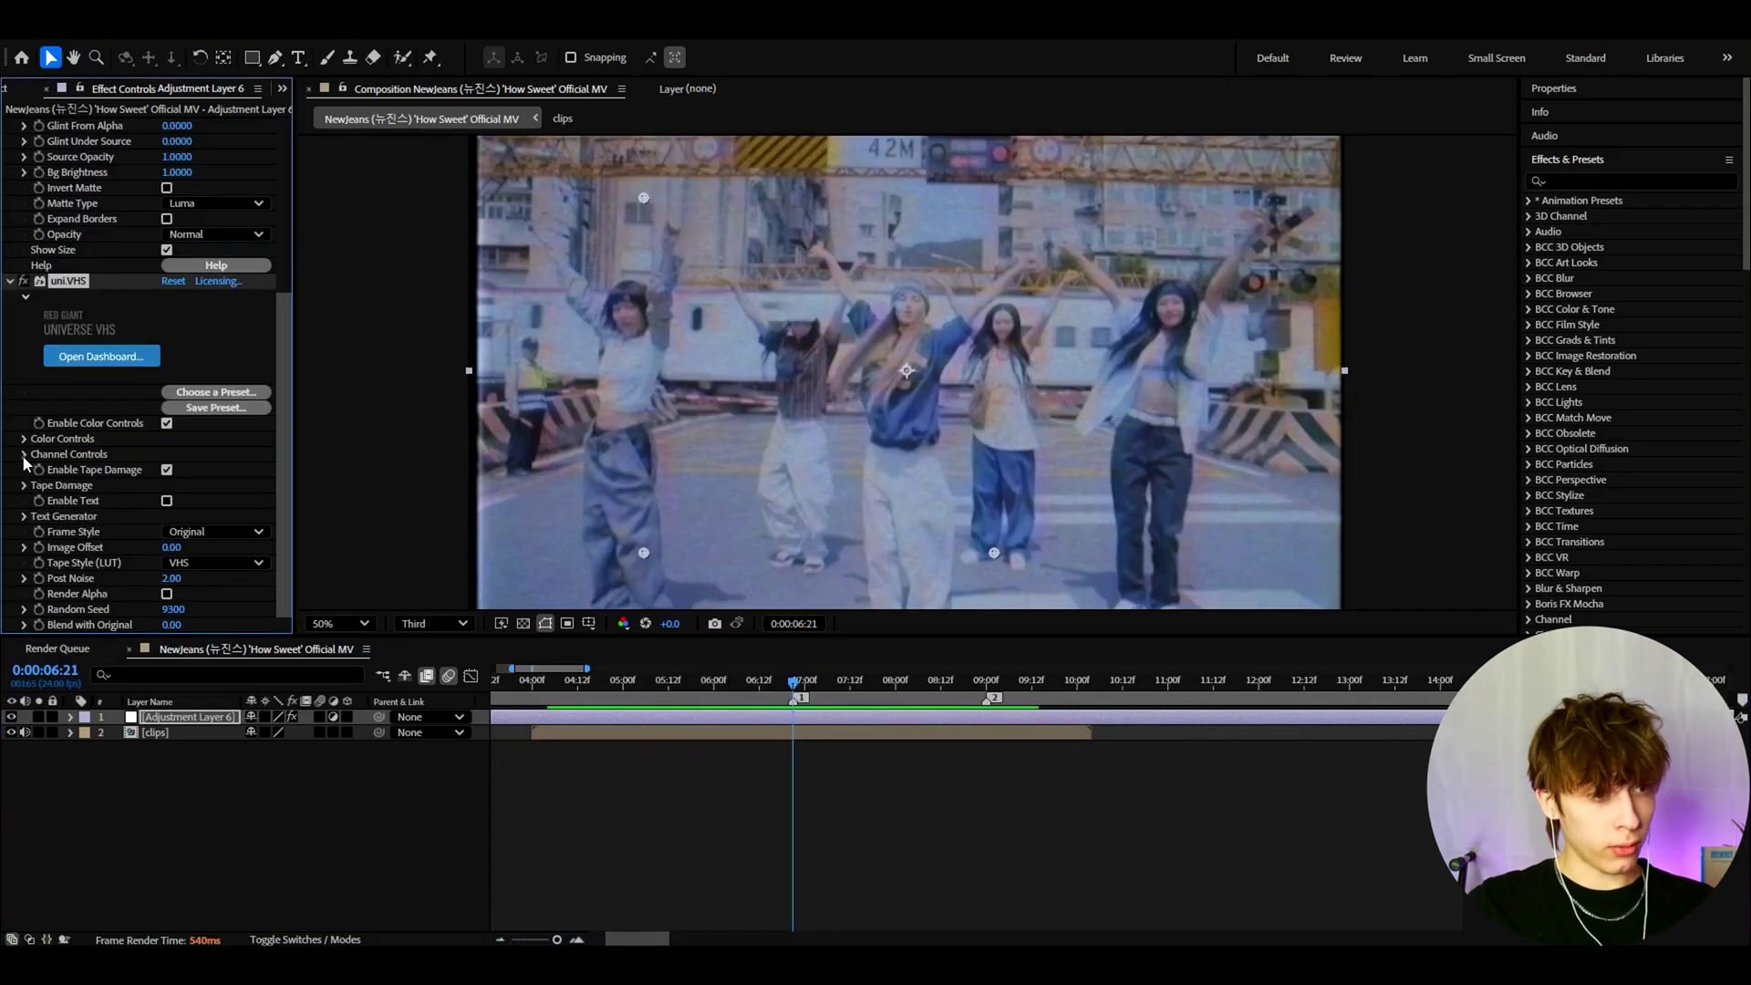
Set uni.VHS Tape Damage noise scale to 1.1 and Pop Line Frequency to 0%
{"action": "left_click", "coordinate": [24, 485]}
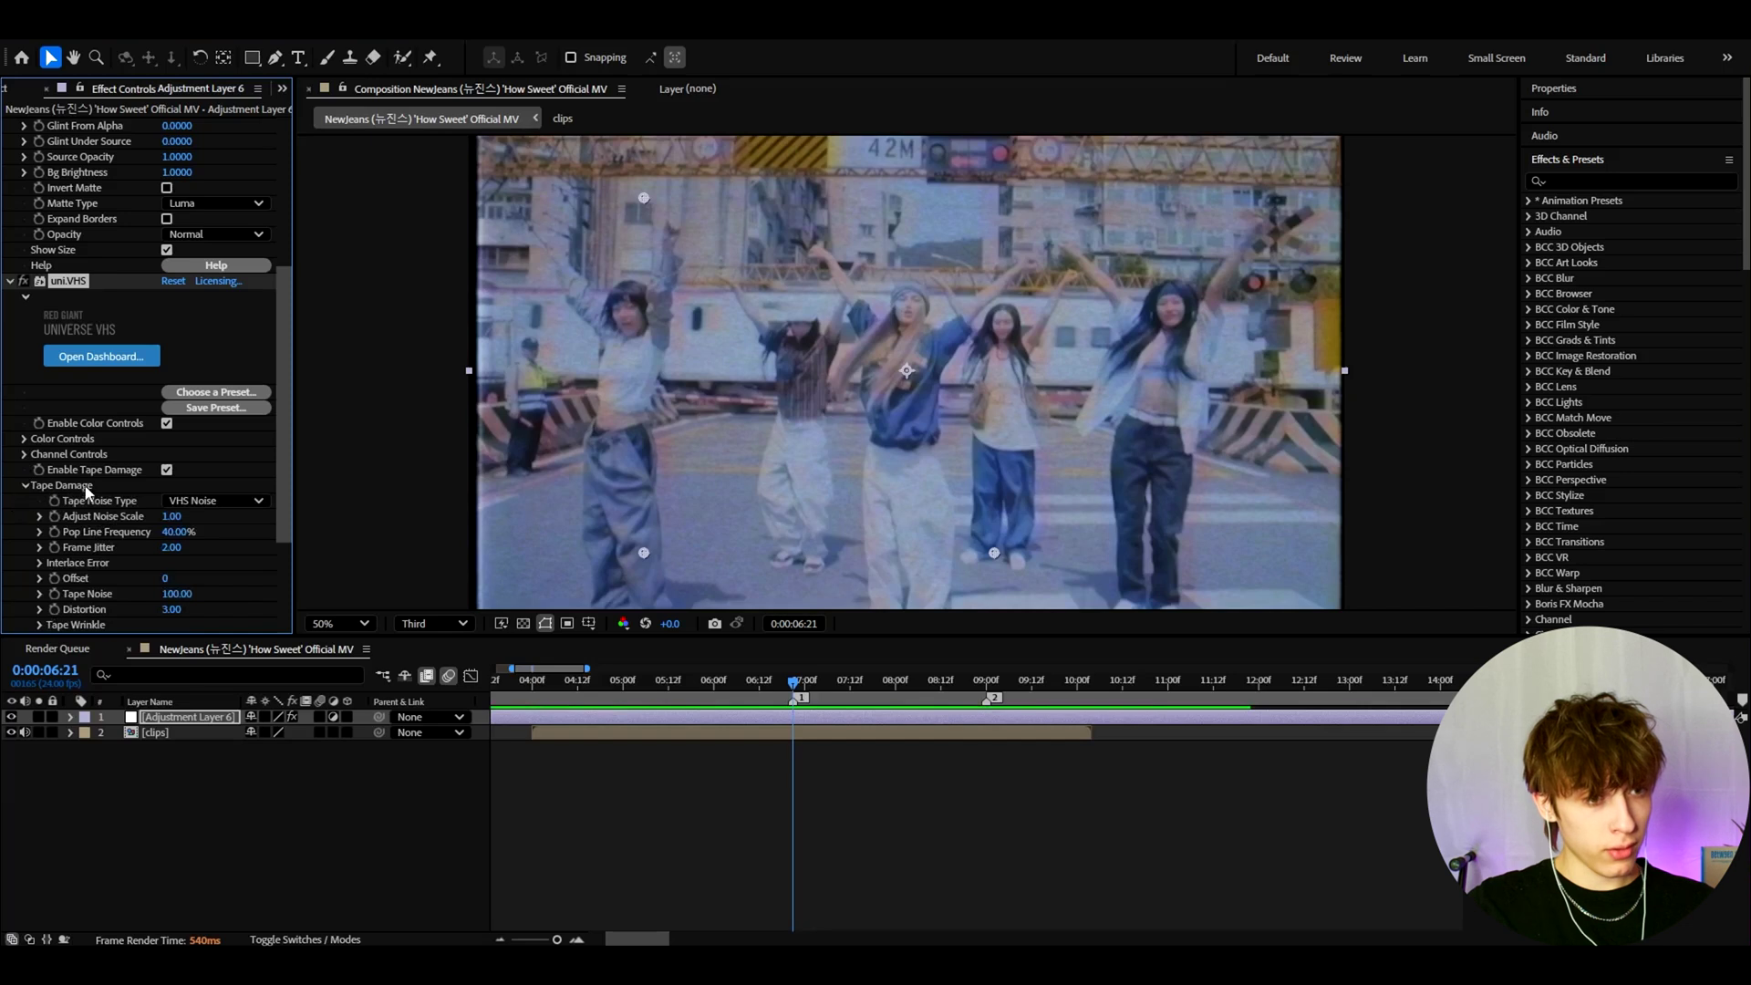
{"action": "left_click", "coordinate": [175, 516]}
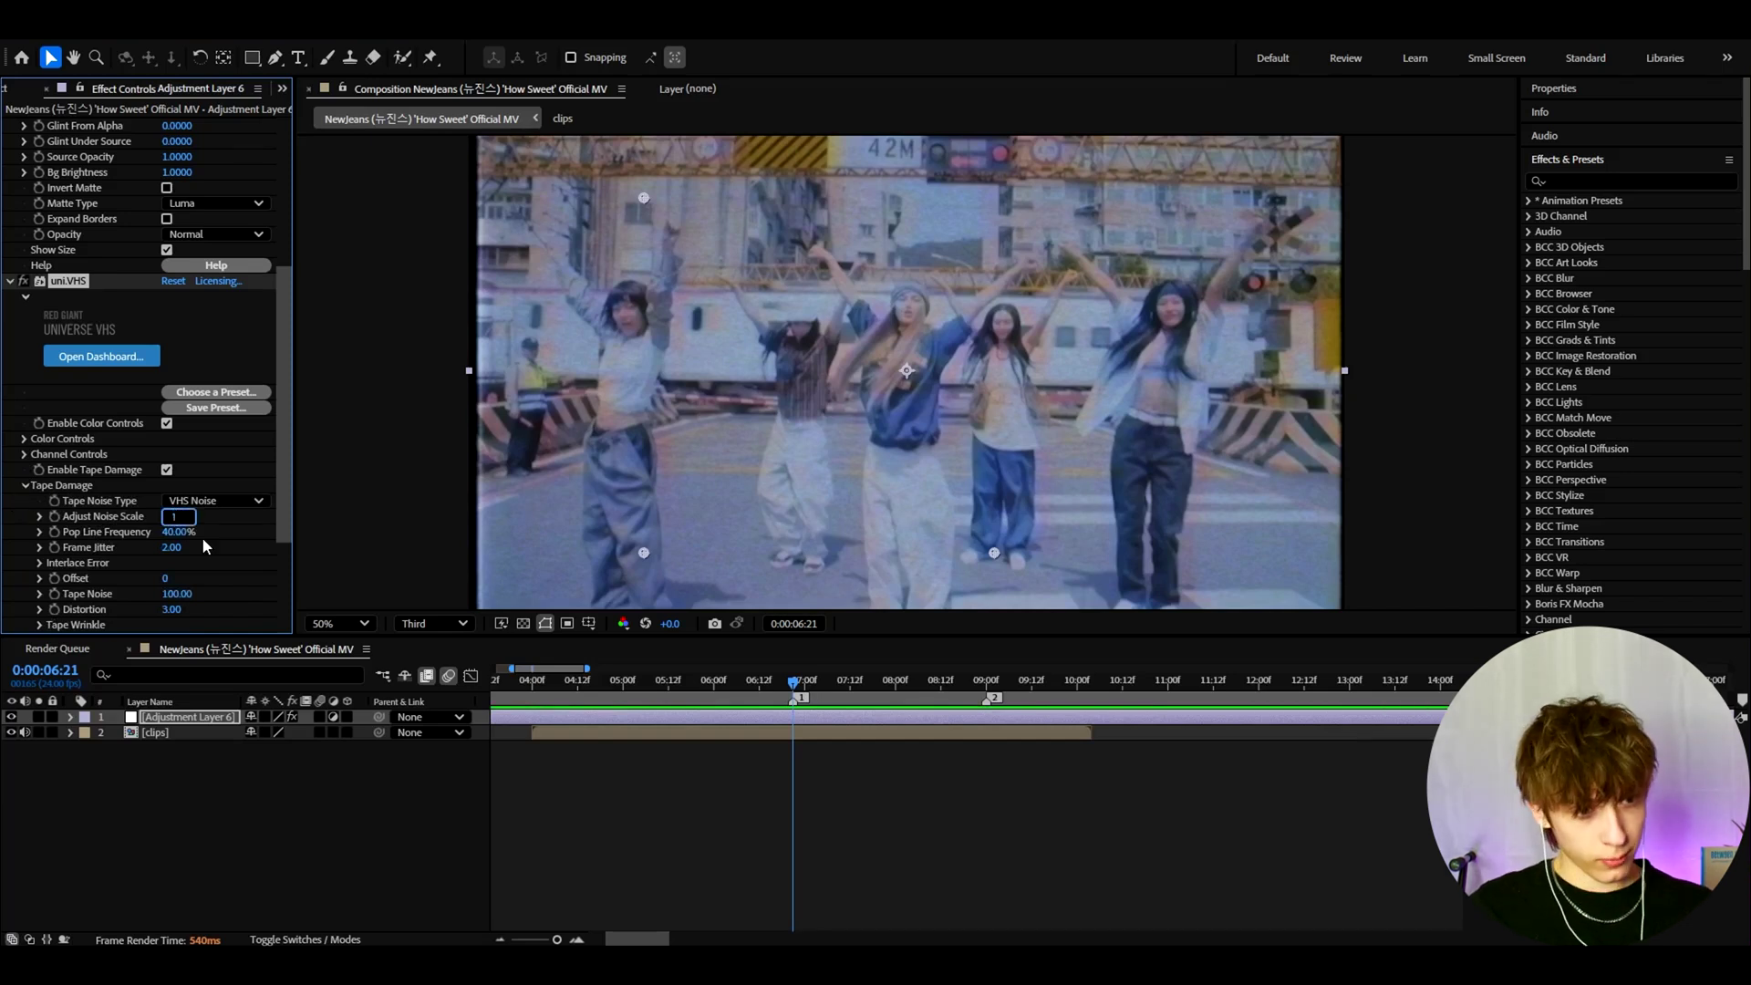
{"action": "type", "text": "1.1"}
{"action": "key", "text": "Return"}
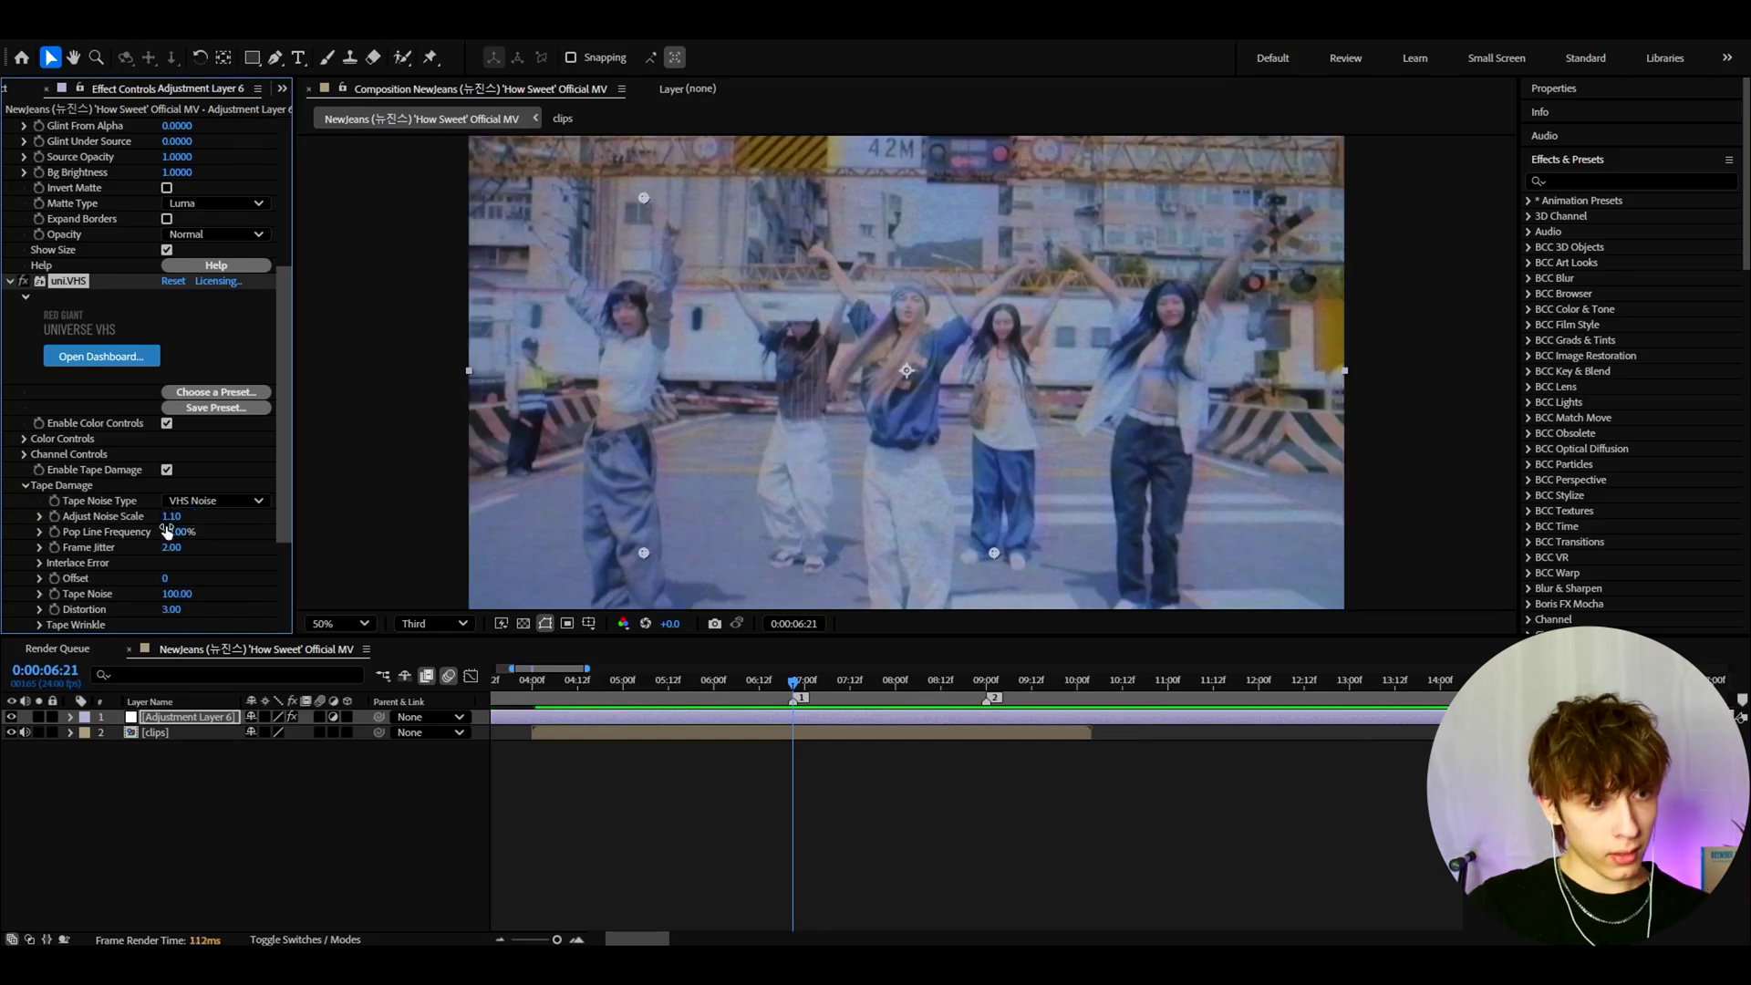
{"action": "left_click_drag", "start_coordinate": [169, 532], "coordinate": [63, 540]}
Set uni.VHS Black Level 12, Saturation 68, Luminance Blur 19.8 and Color Mix 52
{"action": "left_click", "coordinate": [24, 439]}
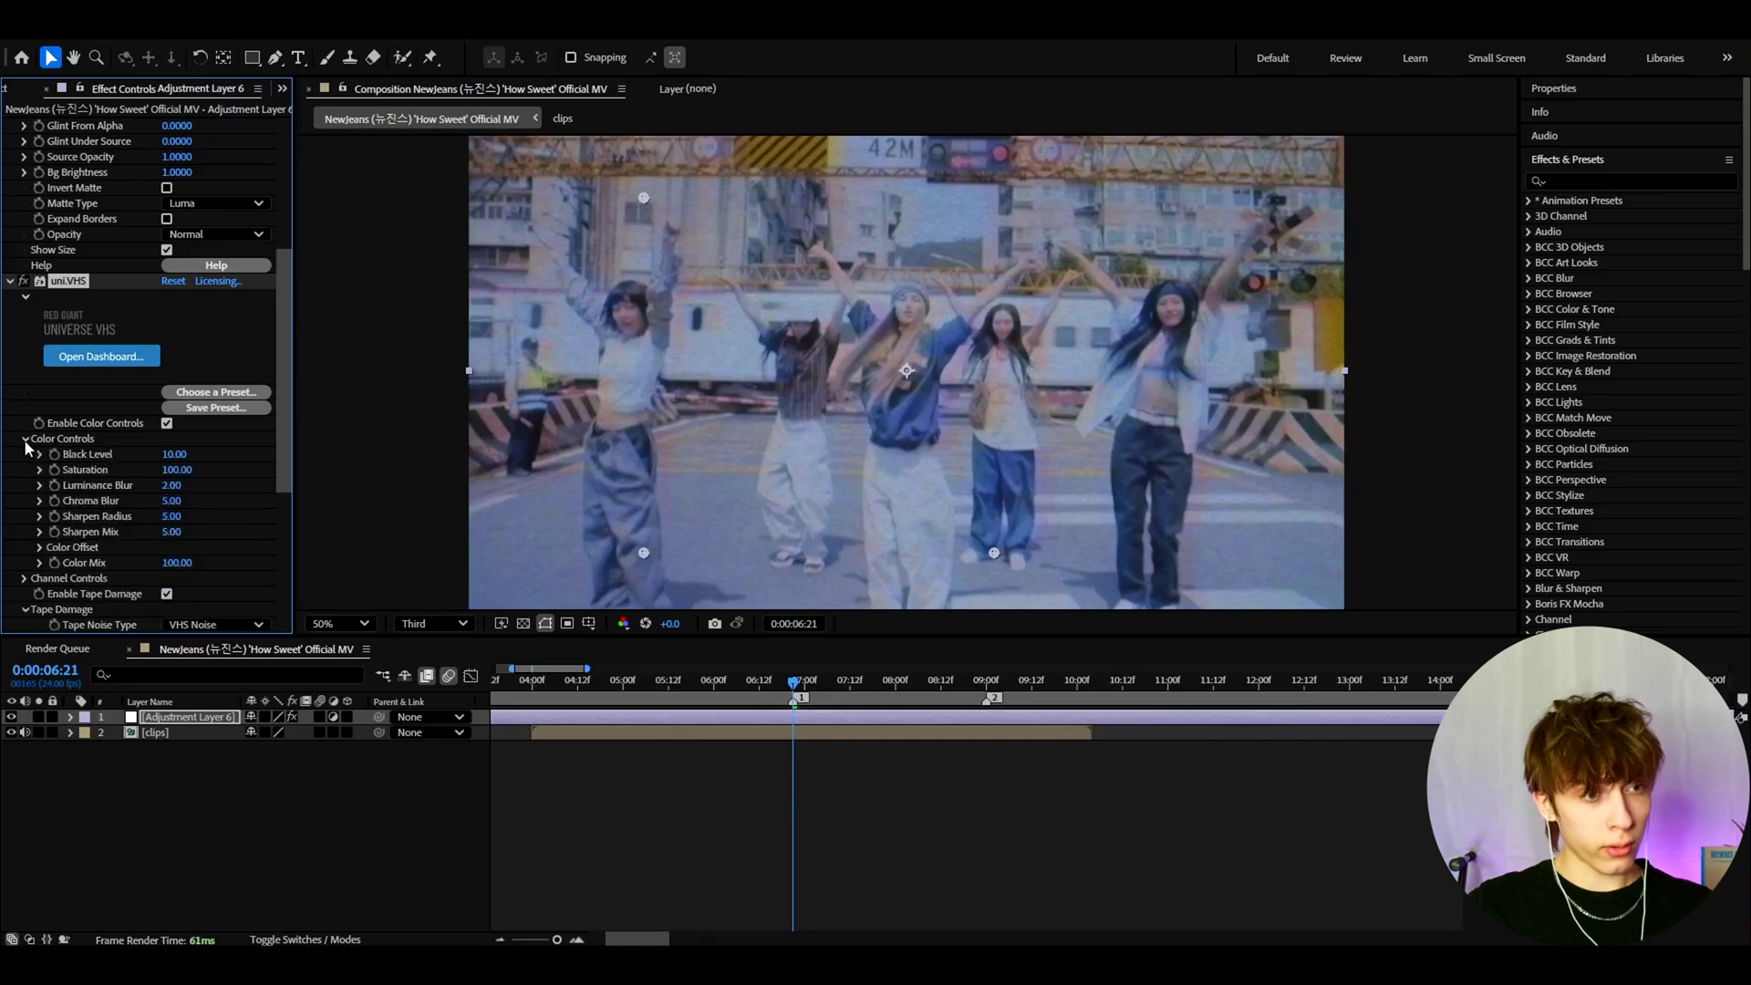
{"action": "left_click", "coordinate": [177, 454]}
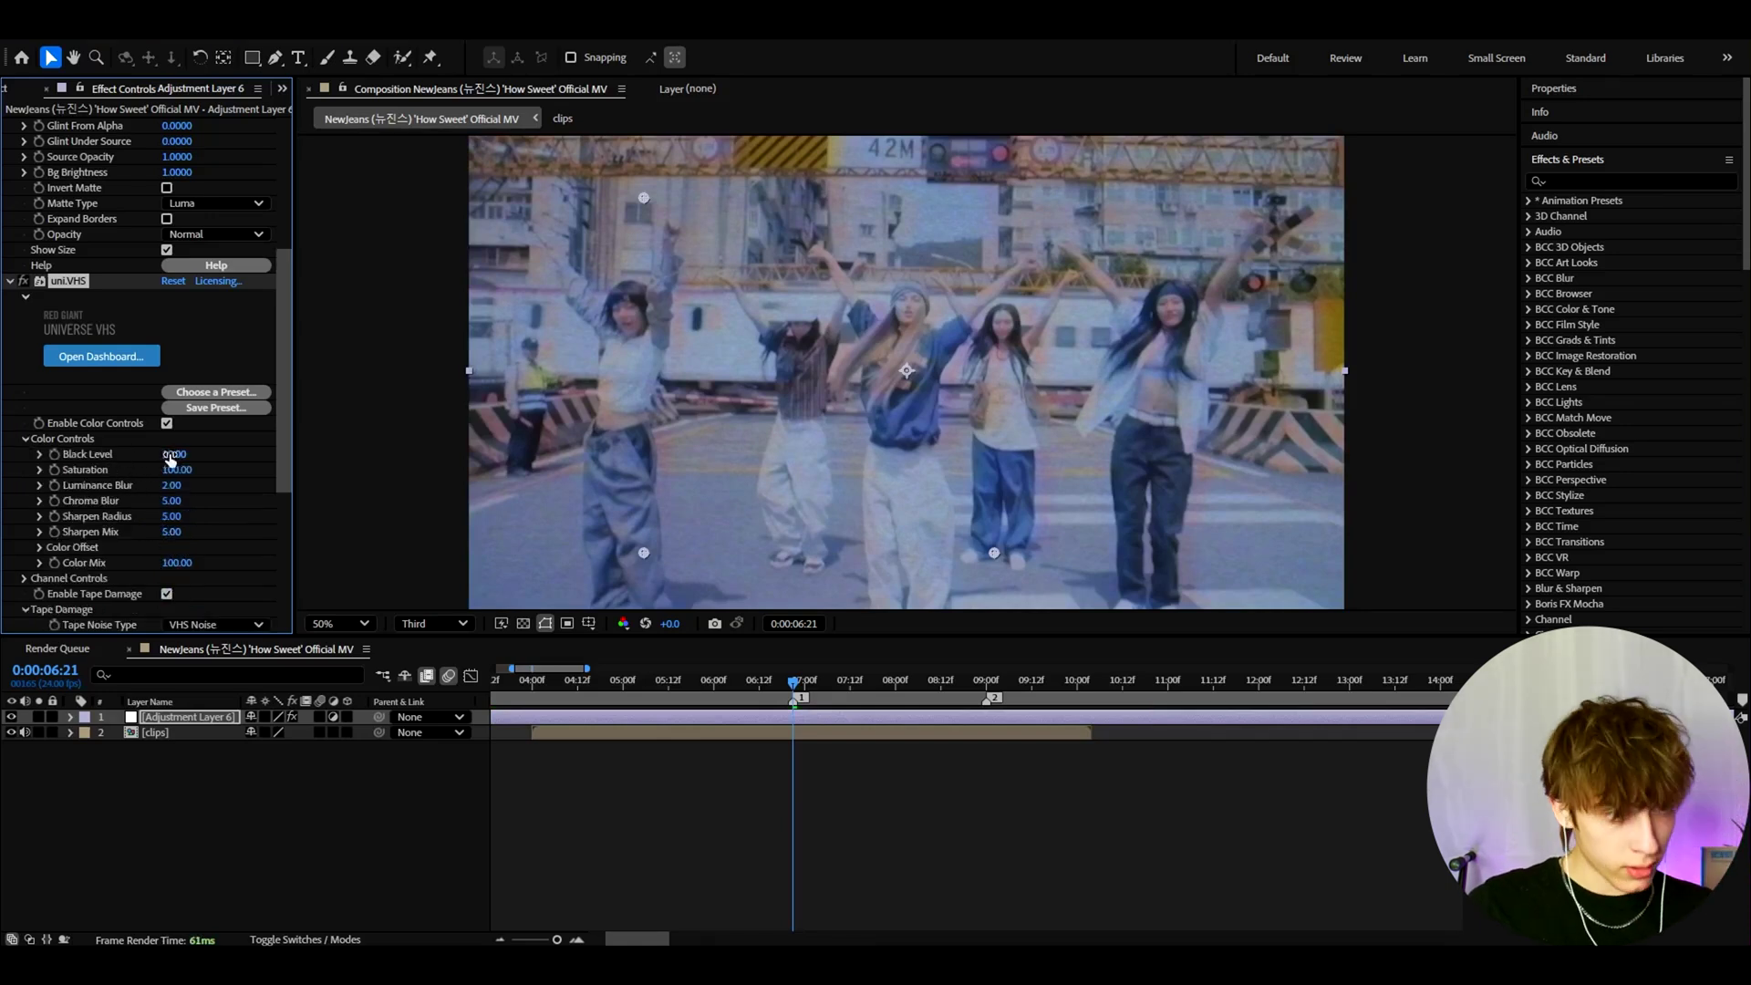
{"action": "left_click", "coordinate": [193, 469]}
{"action": "type", "text": "68"}
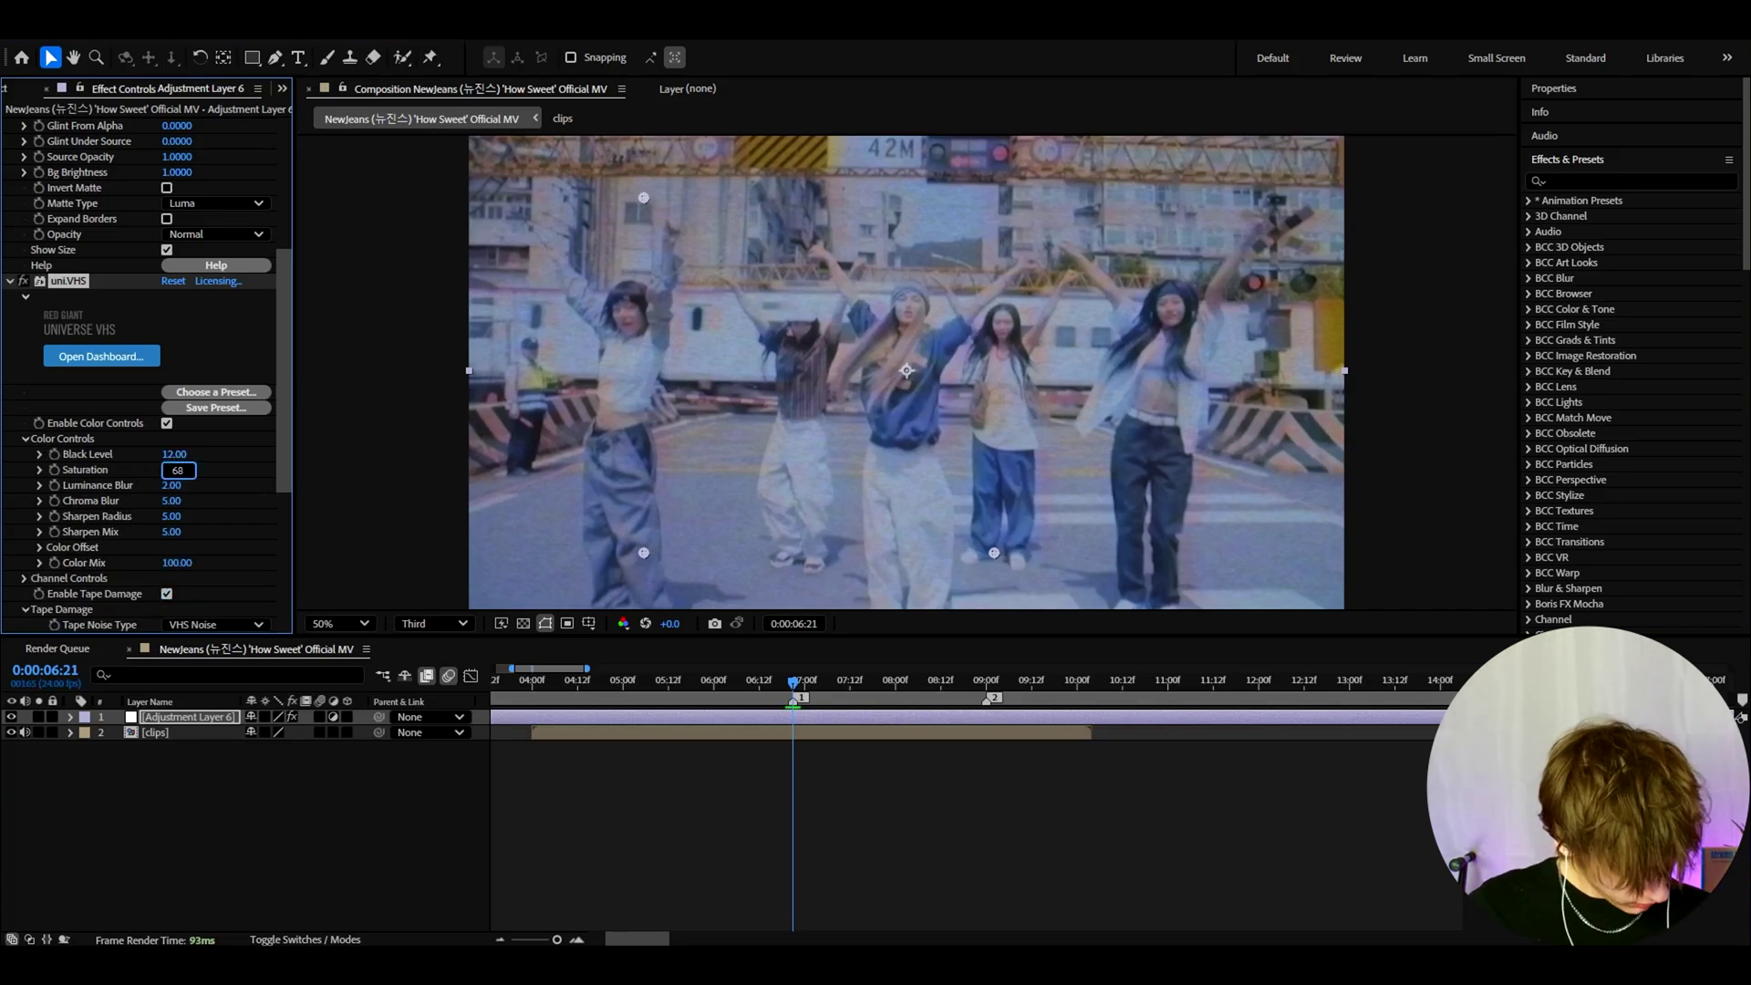
{"action": "key", "text": "Tab"}
{"action": "type", "text": "1"}
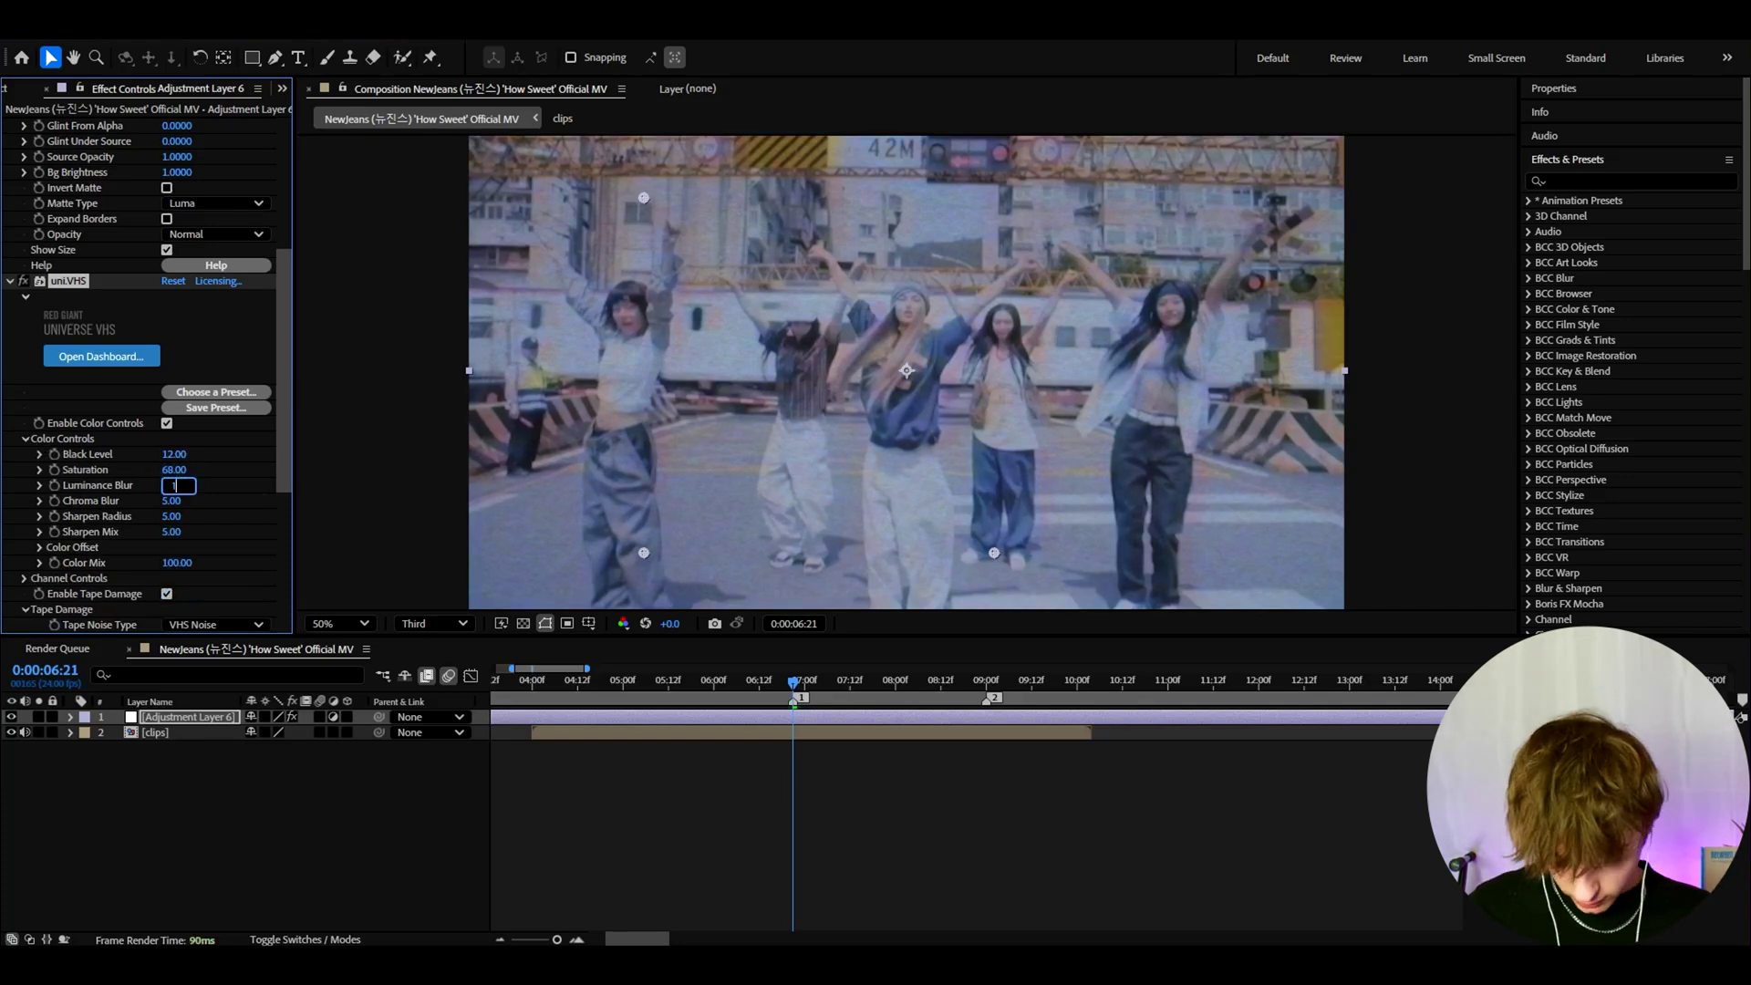
{"action": "type", "text": "9.8"}
{"action": "key", "text": "Tab"}
{"action": "key", "text": "Tab"}
{"action": "key", "text": "Tab"}
{"action": "key", "text": "Tab"}
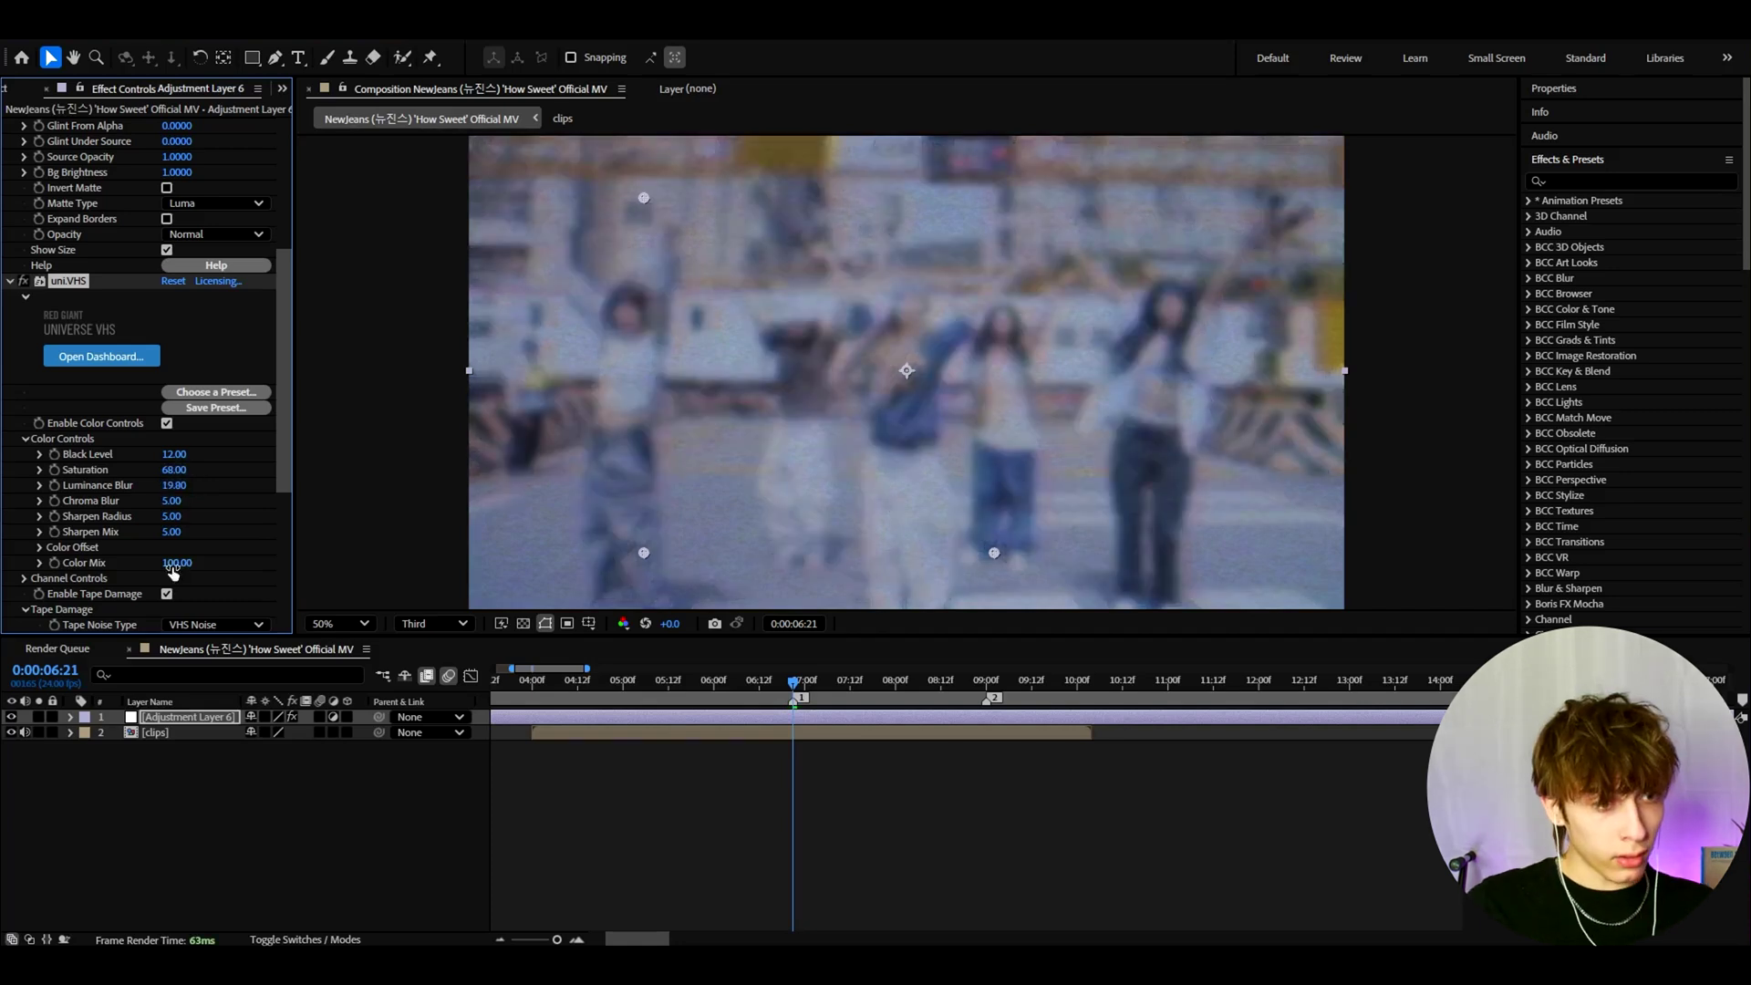
{"action": "type", "text": "5"}
{"action": "key", "text": "Return"}
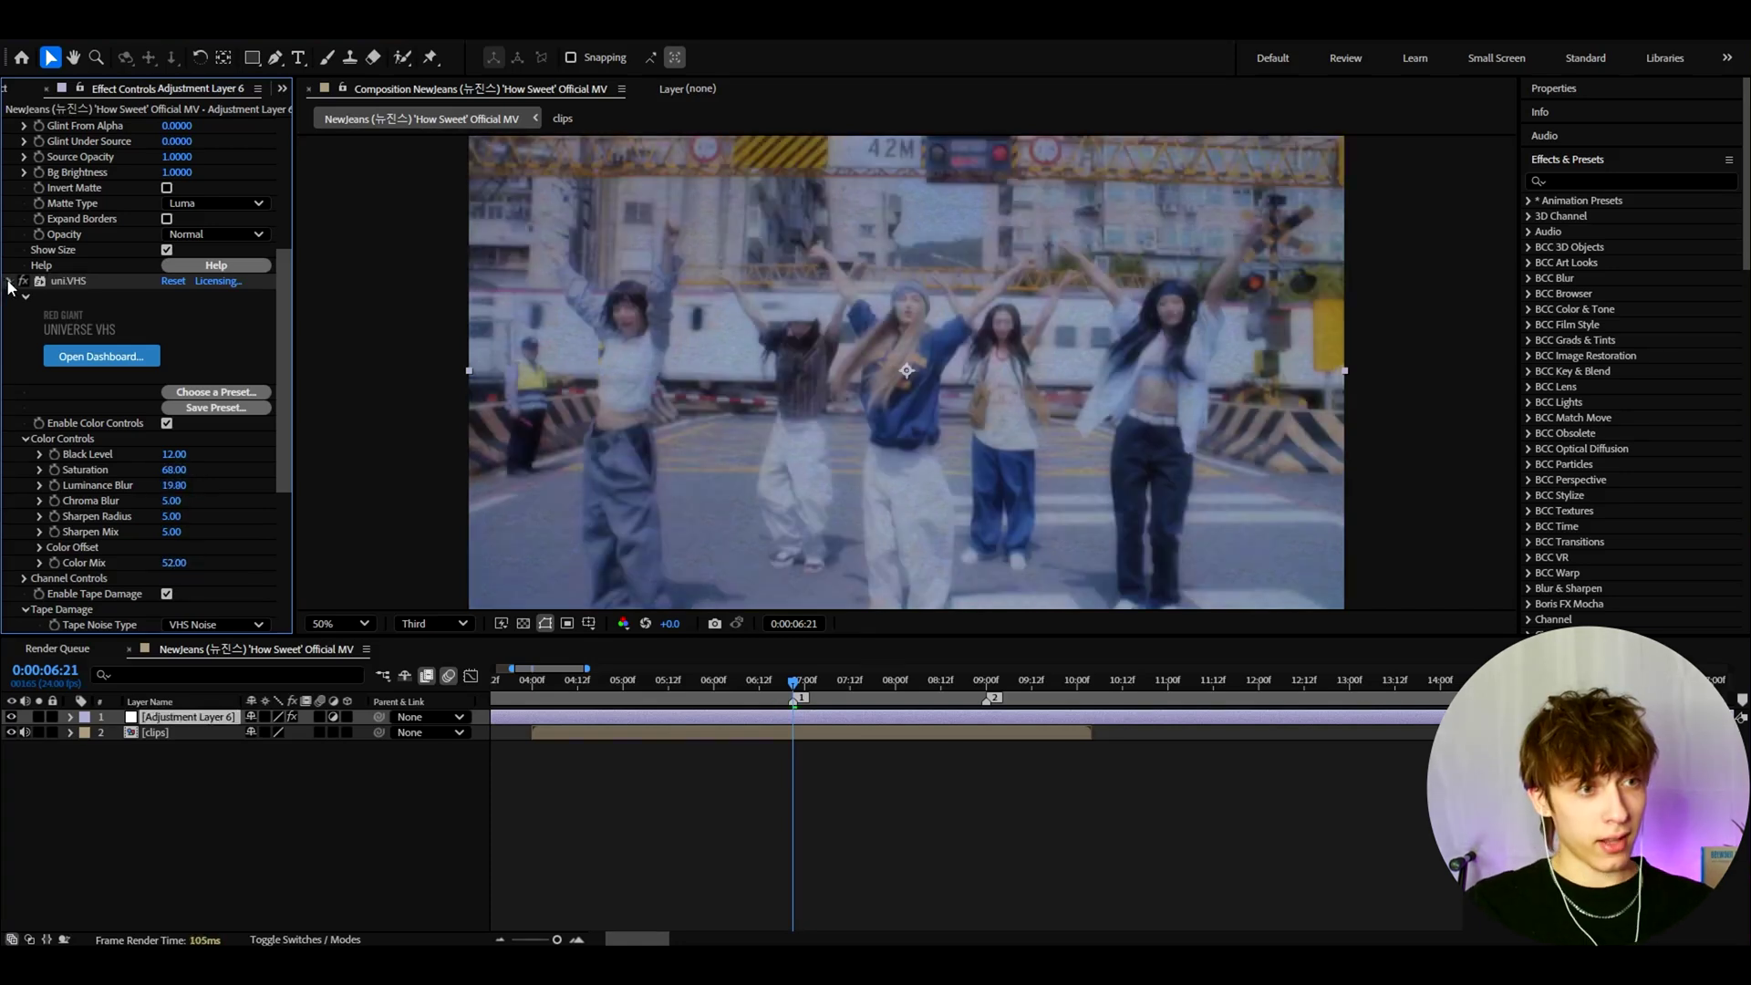
{"action": "left_click", "coordinate": [10, 281]}
{"action": "left_click", "coordinate": [9, 125]}
{"action": "left_click", "coordinate": [69, 140]}
Add S_GlintRainbow to the adjustment layer with Threshold 0.68
{"action": "key", "text": "ctrl+space"}
{"action": "type", "text": "s_gli"}
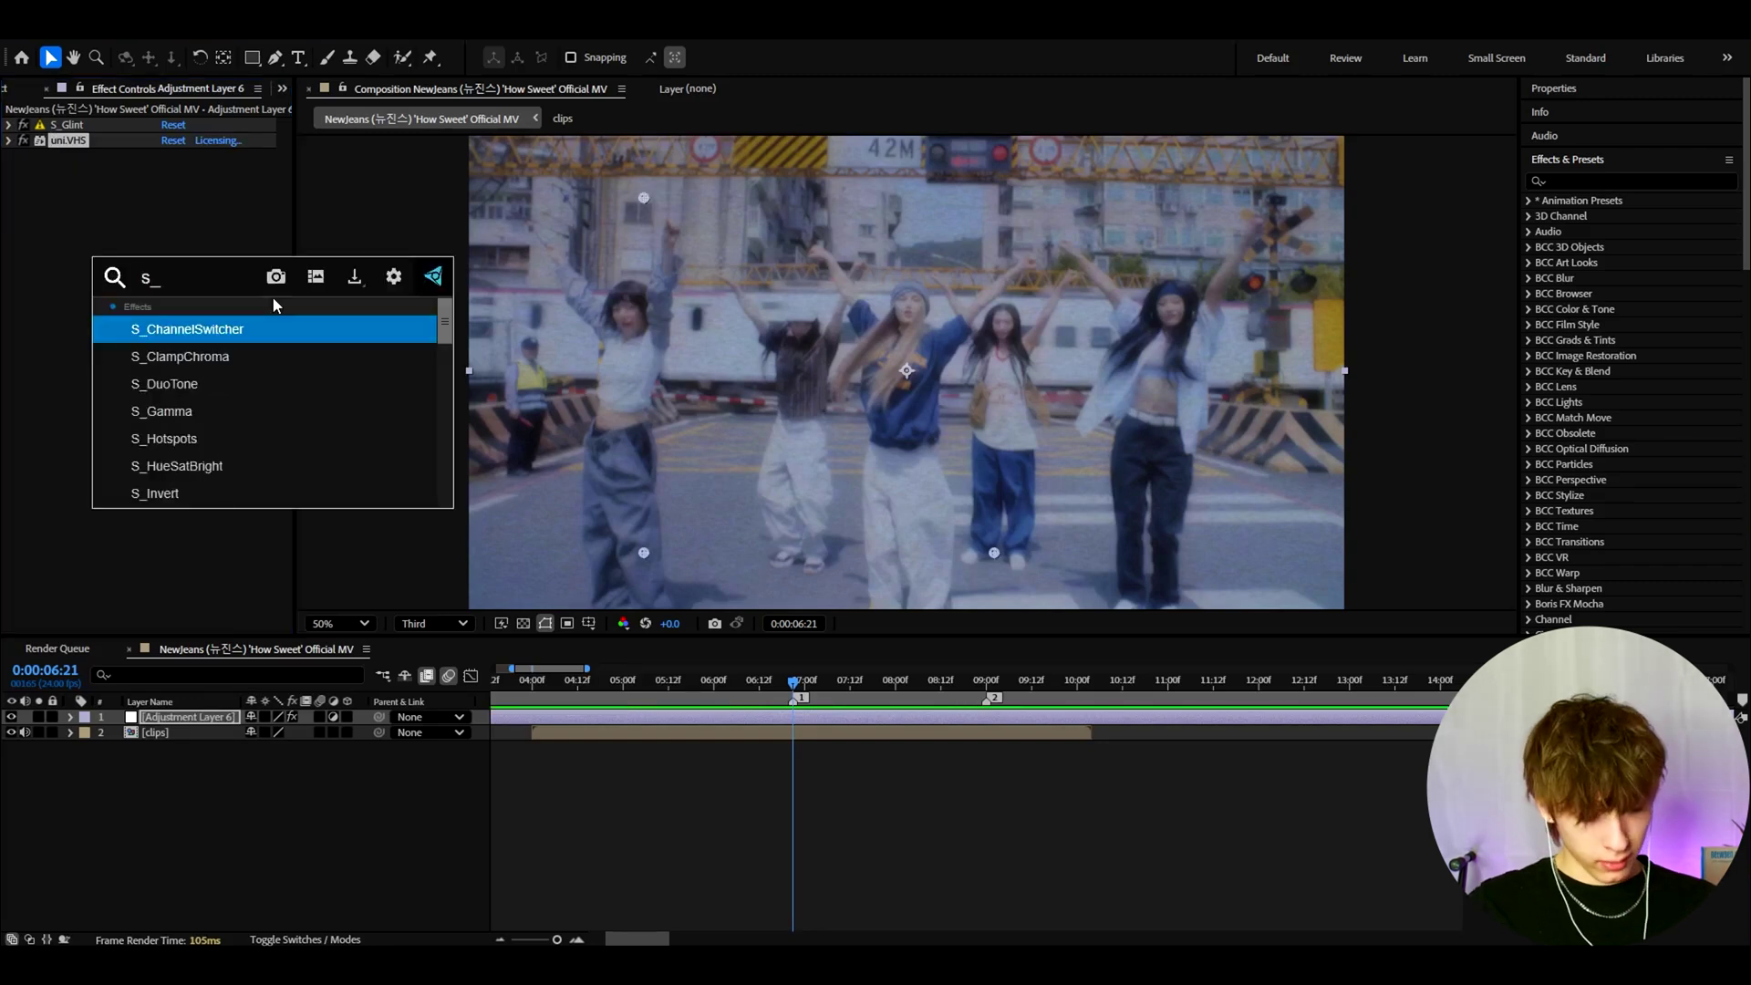
{"action": "left_click", "coordinate": [138, 351]}
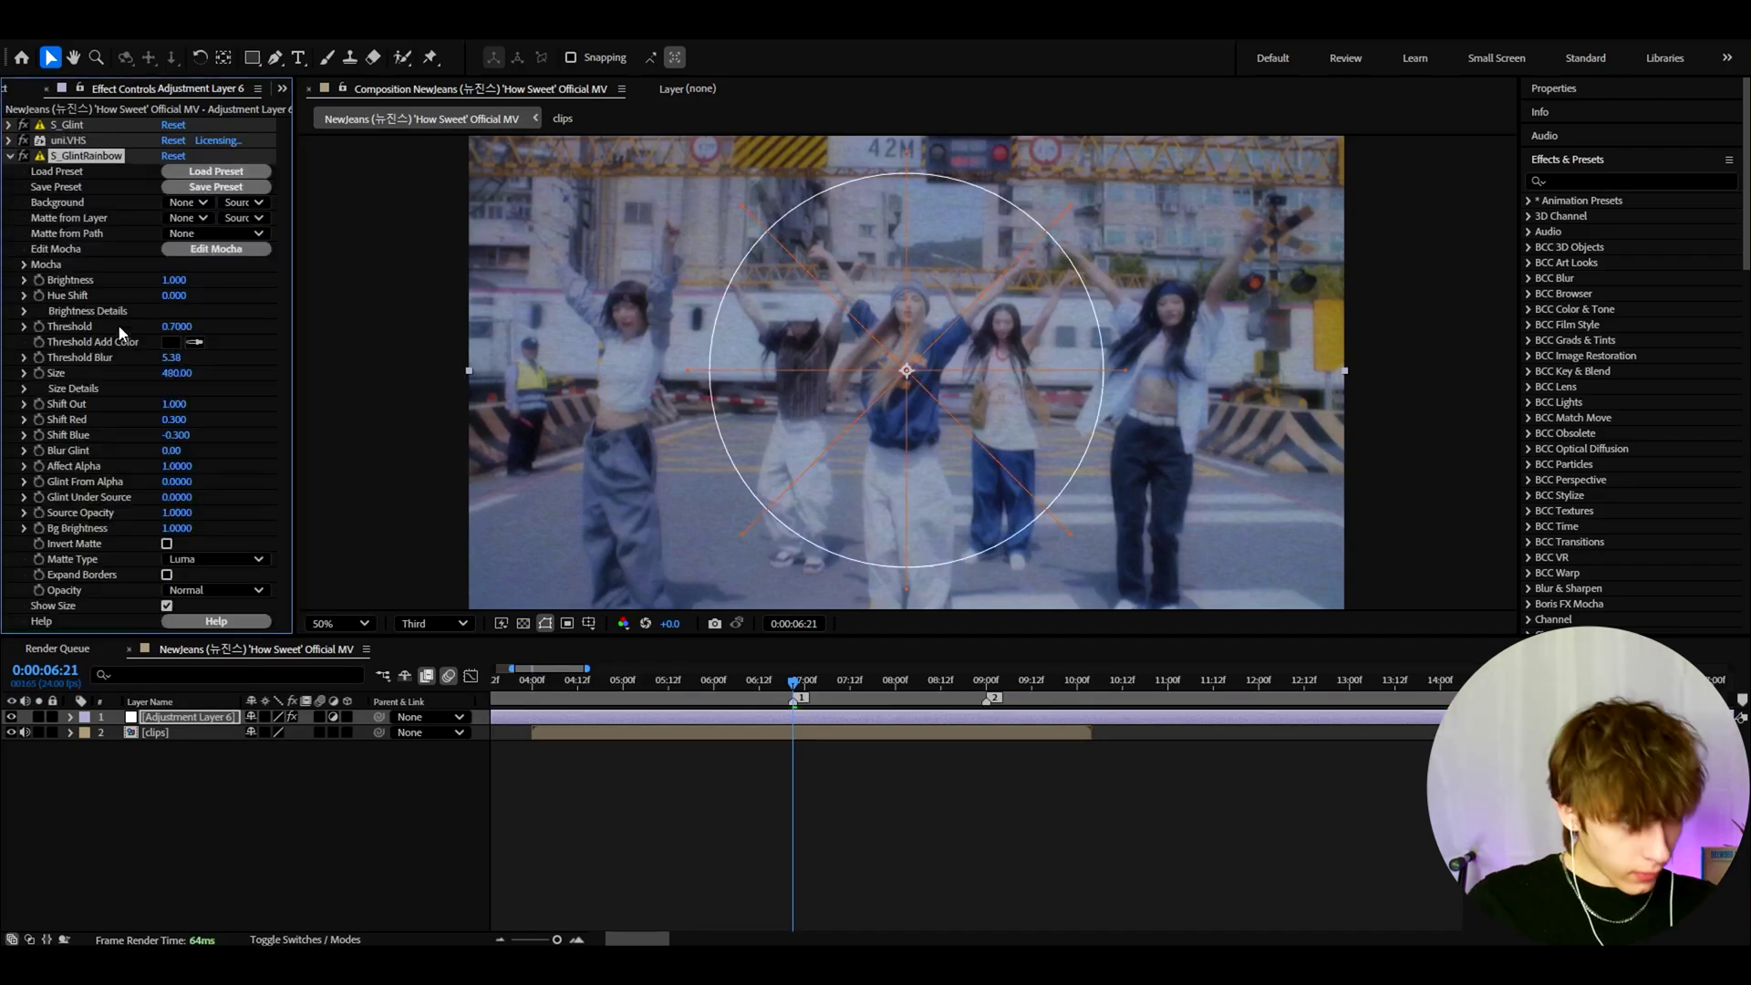
{"action": "left_click", "coordinate": [178, 327]}
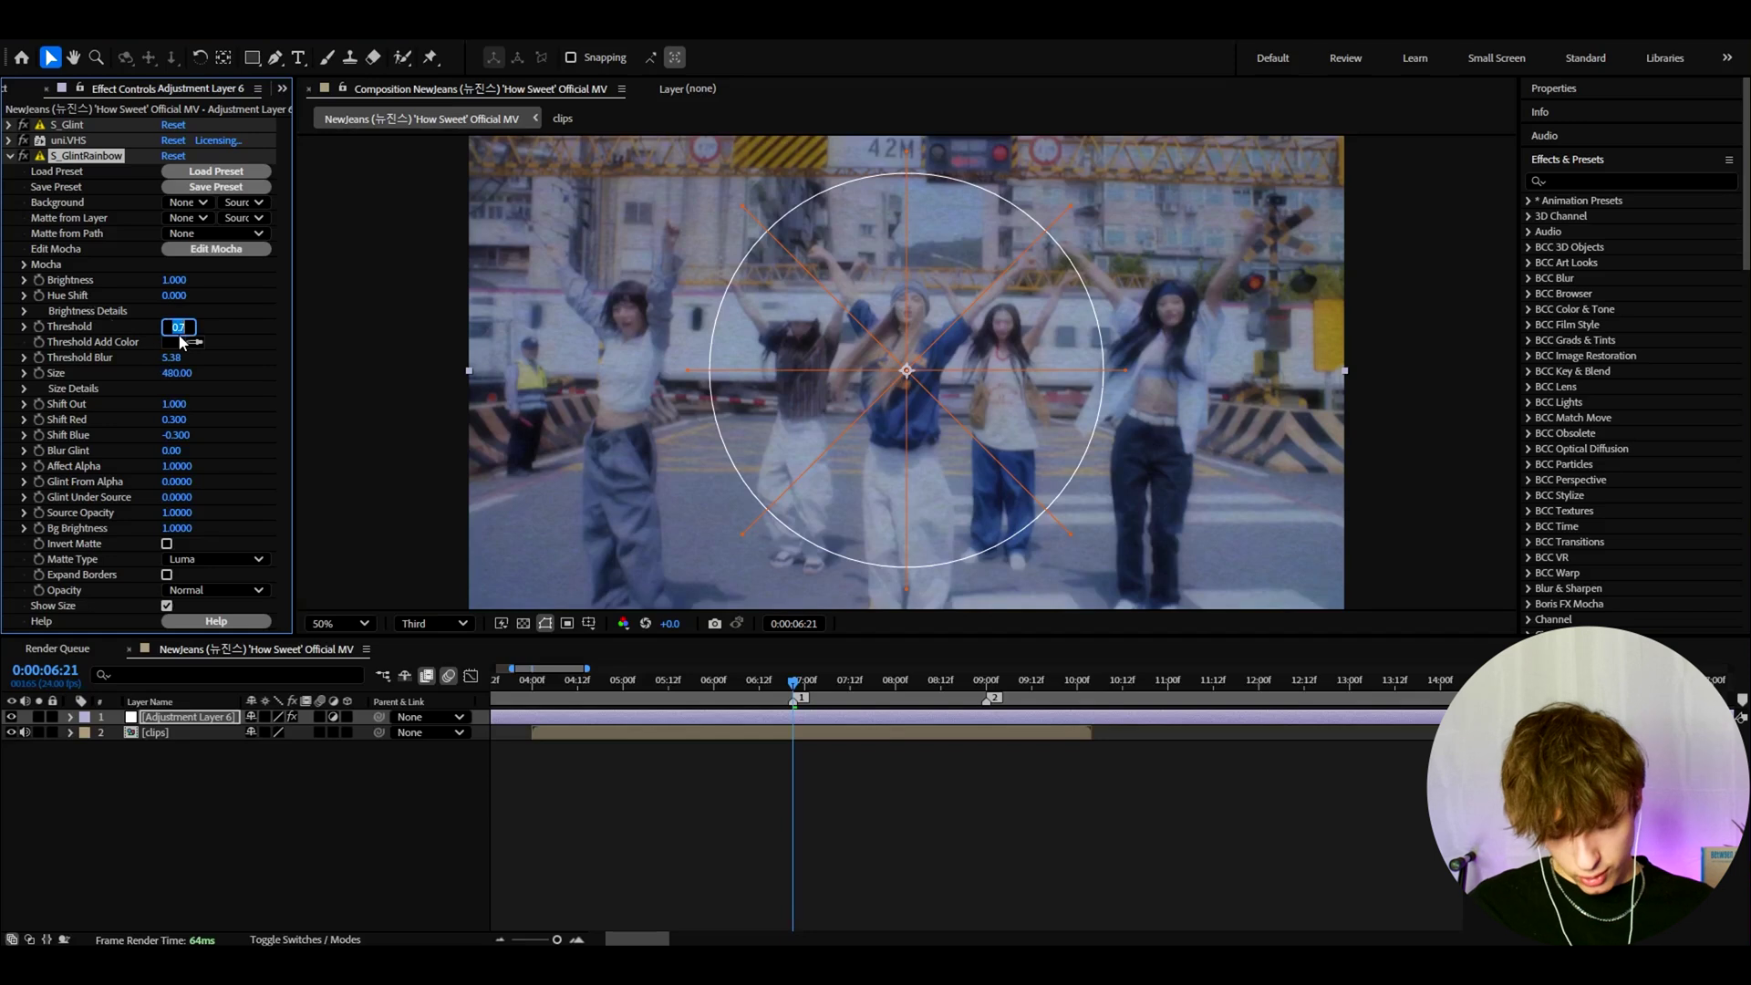
{"action": "type", "text": "00"}
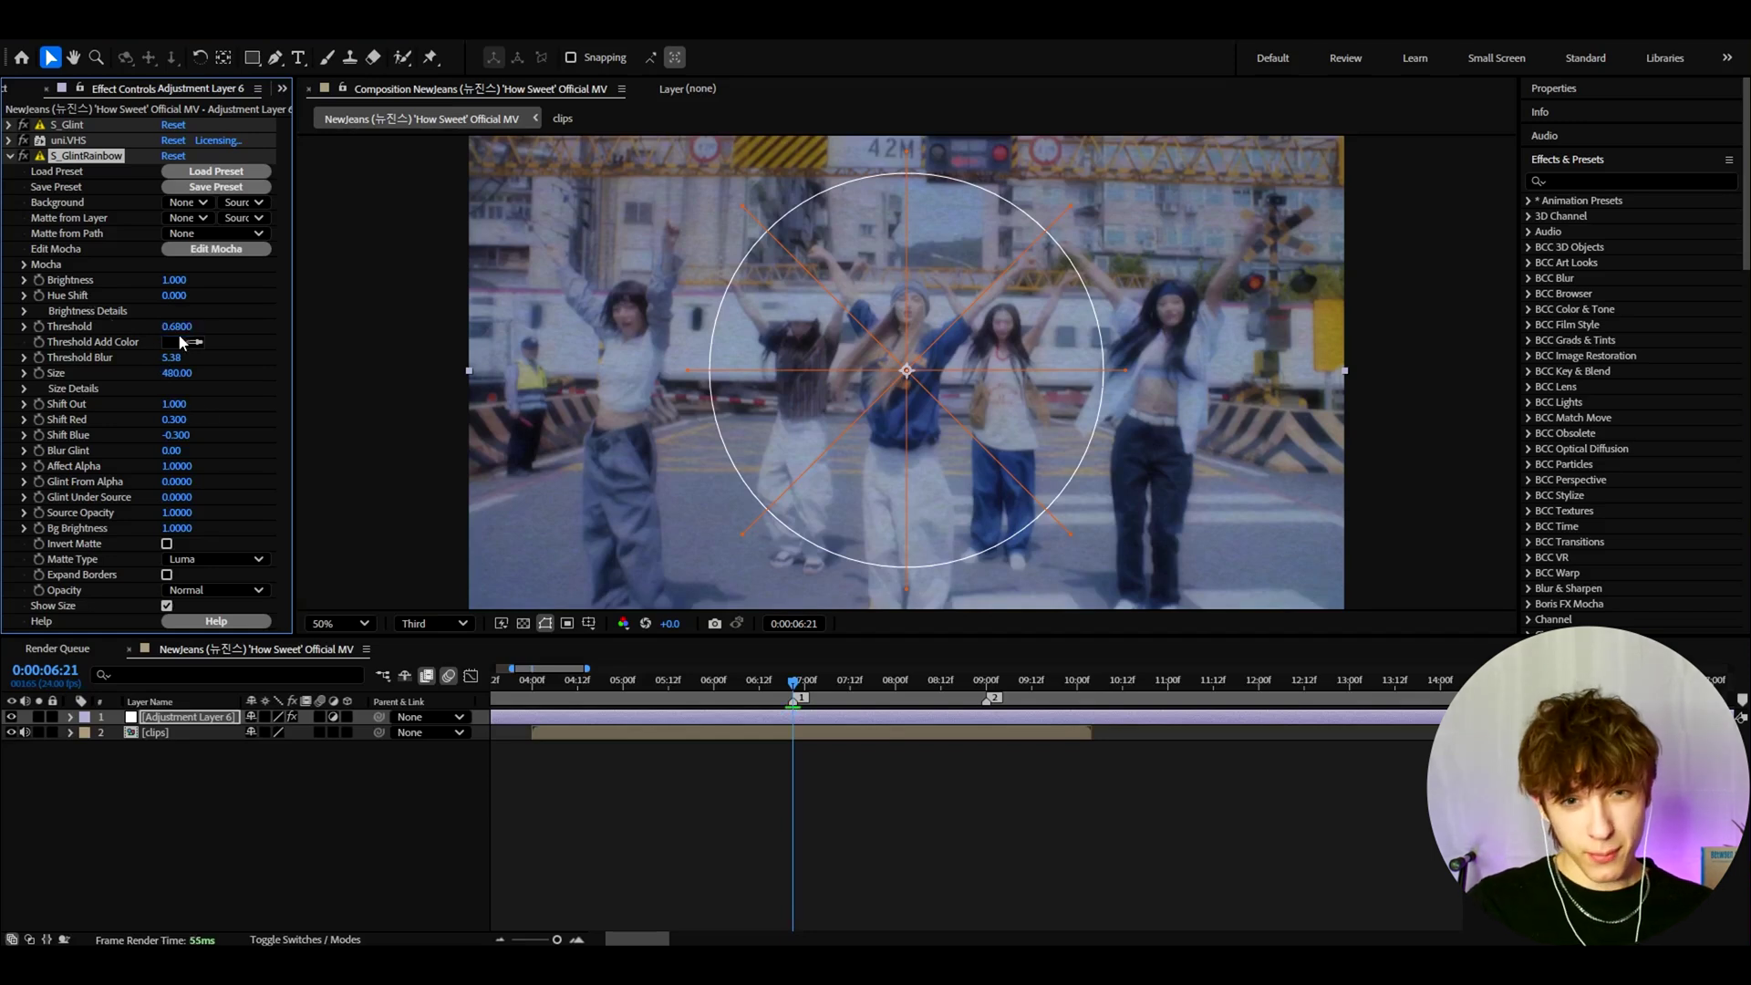
{"action": "key", "text": "ctrl+grave"}
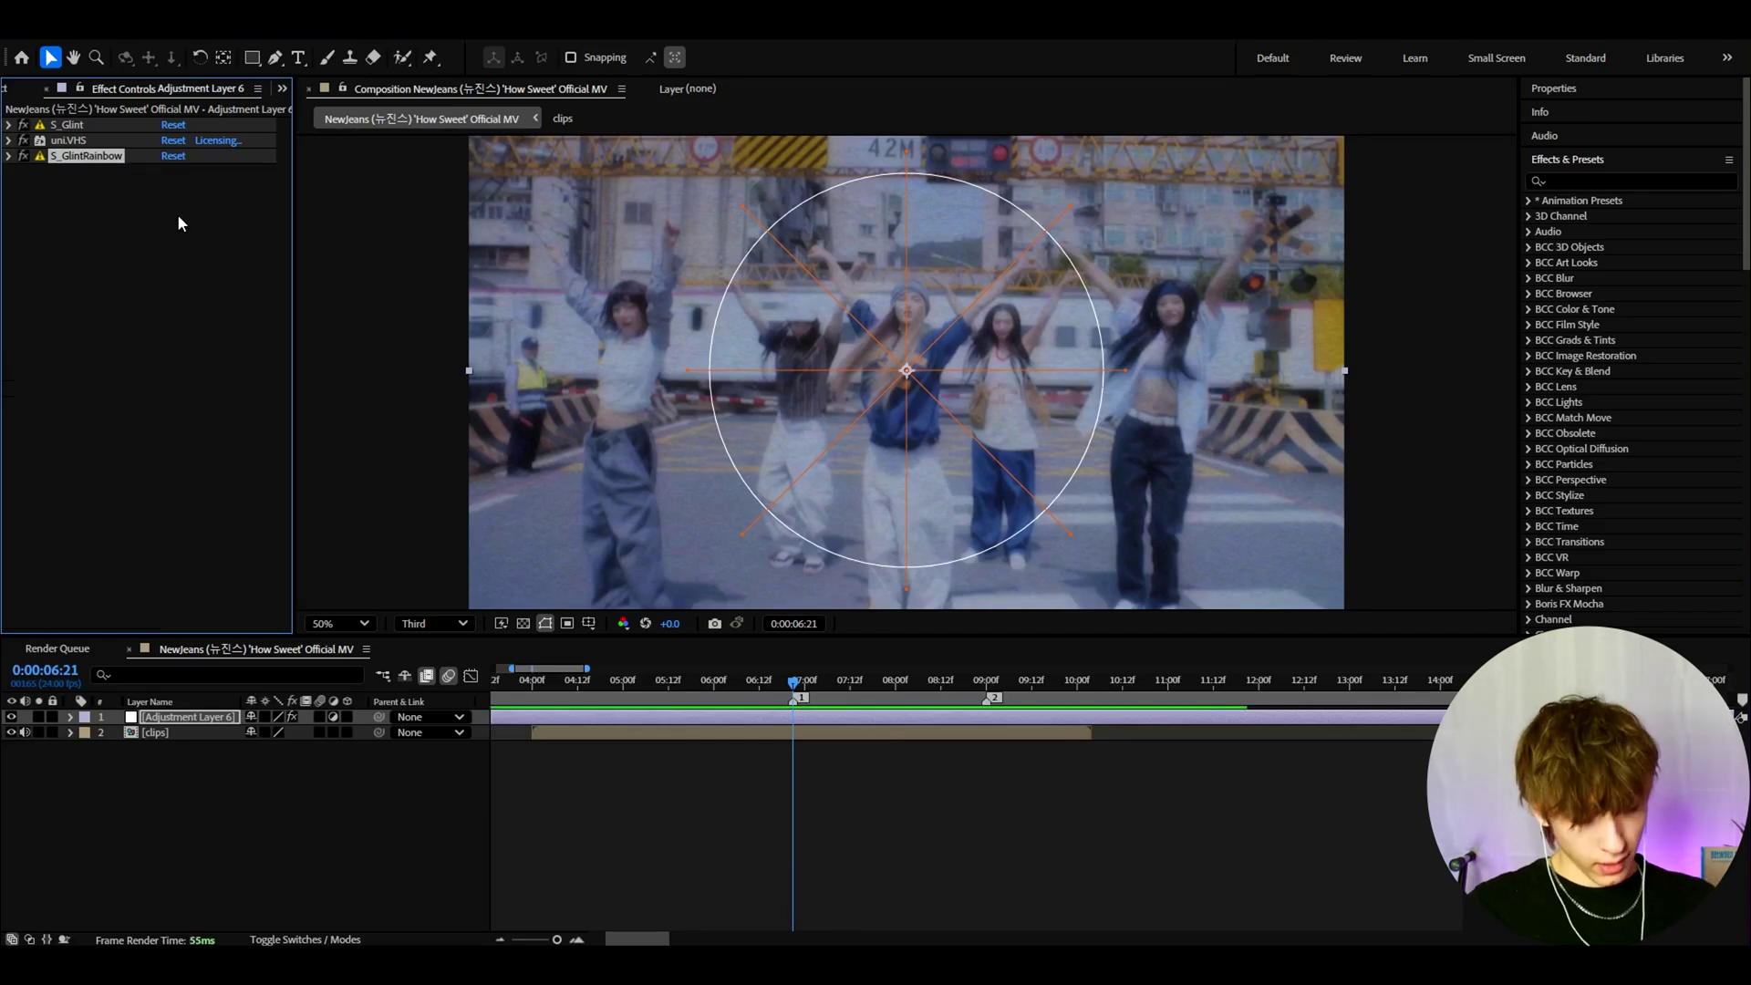
Add Fast Box Blur with a Blur Radius of 0.3
{"action": "key", "text": "ctrl+space"}
{"action": "type", "text": "fast"}
{"action": "key", "text": "Return"}
{"action": "left_click", "coordinate": [174, 186]}
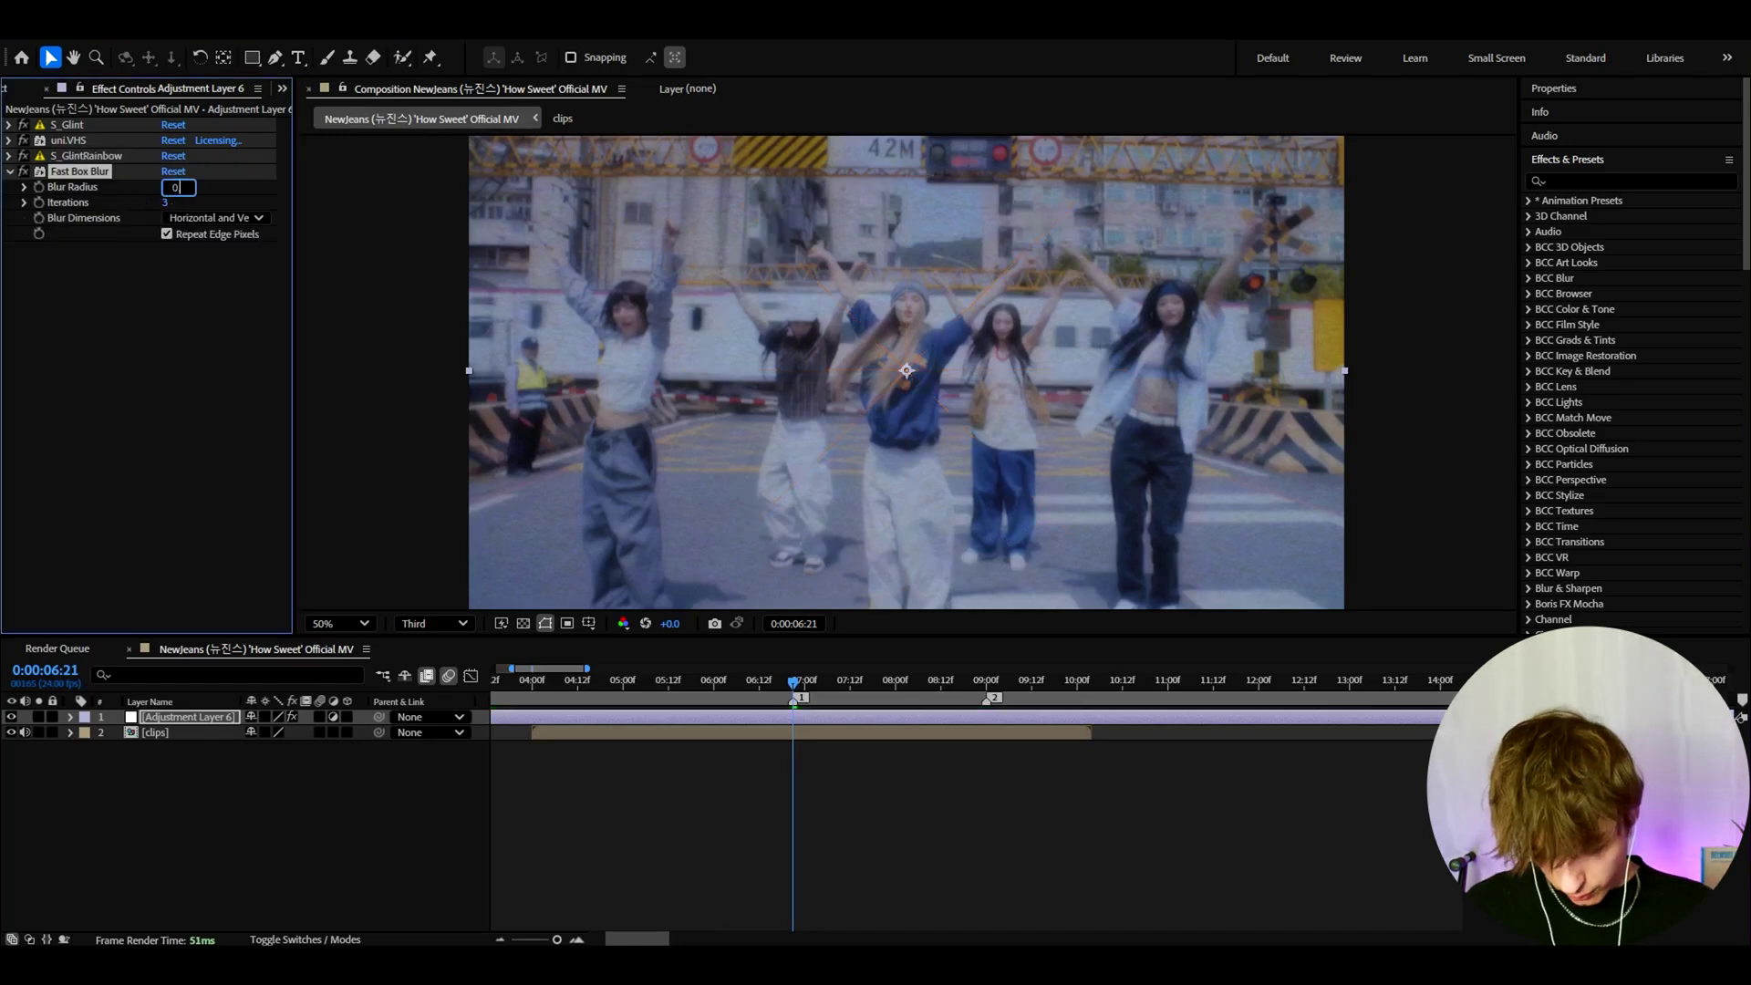
{"action": "type", "text": "0.3"}
{"action": "key", "text": "Return"}
Add S_Flicker and lower its Amplitude to 0.212
{"action": "key", "text": "ctrl+space"}
{"action": "type", "text": "s_flicker"}
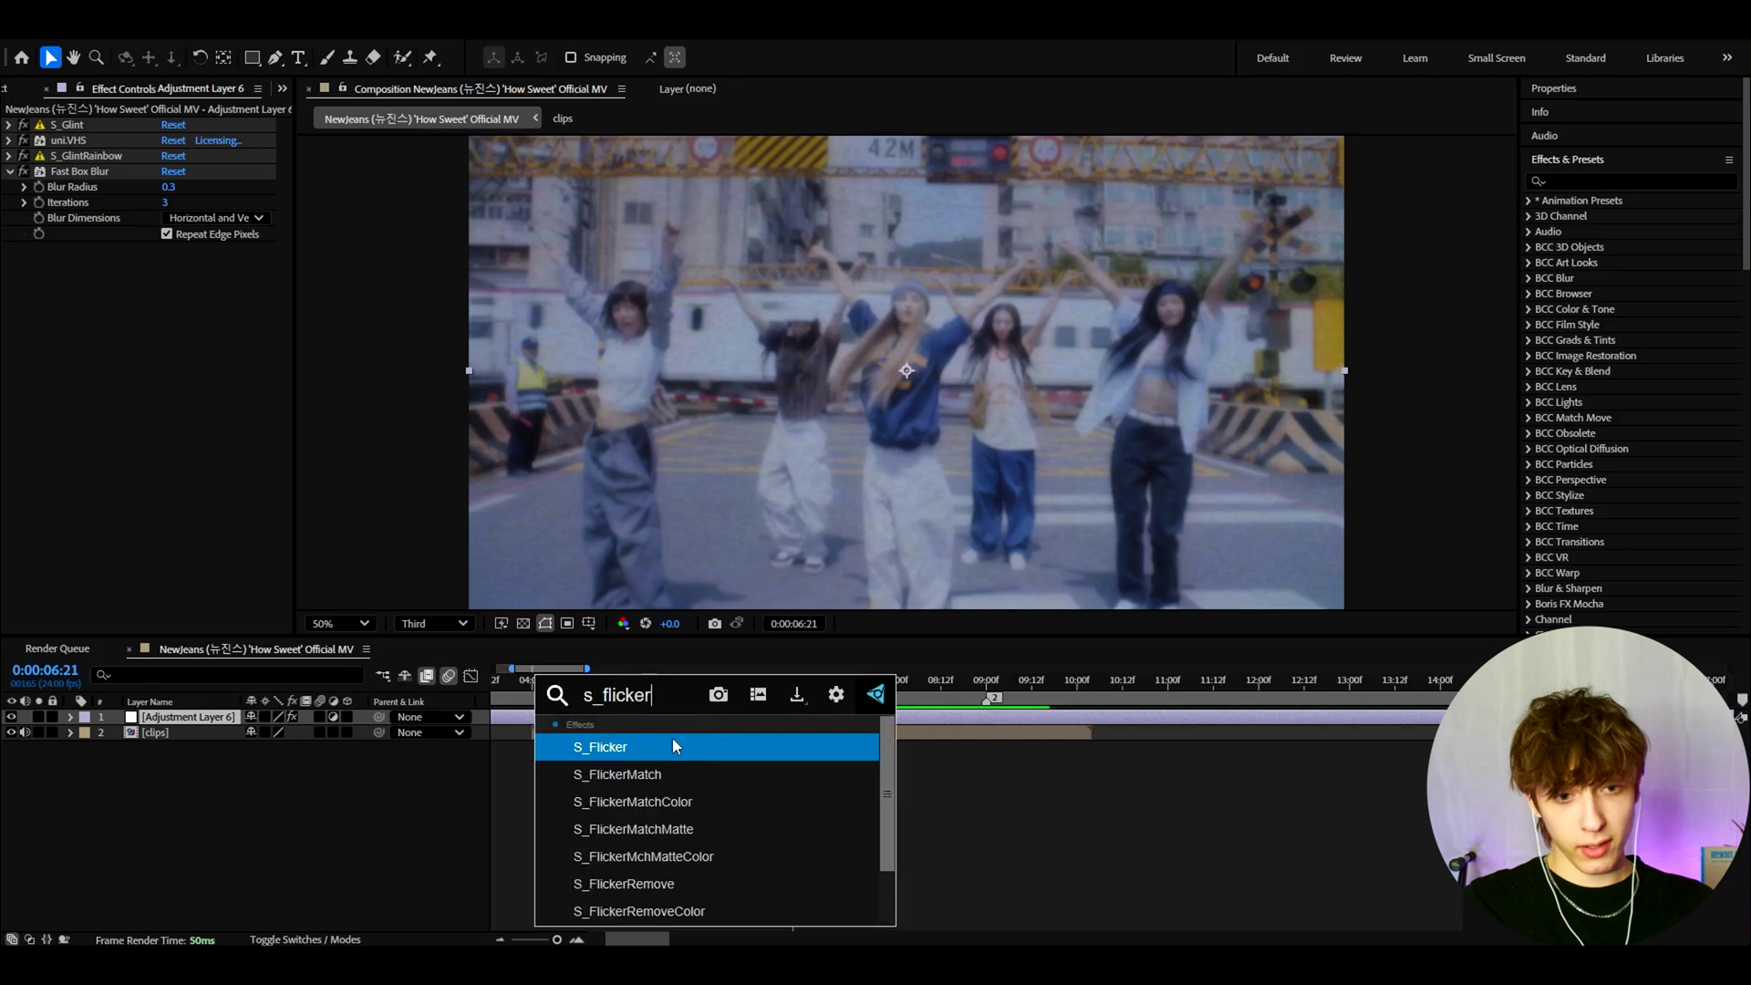
{"action": "key", "text": "Return"}
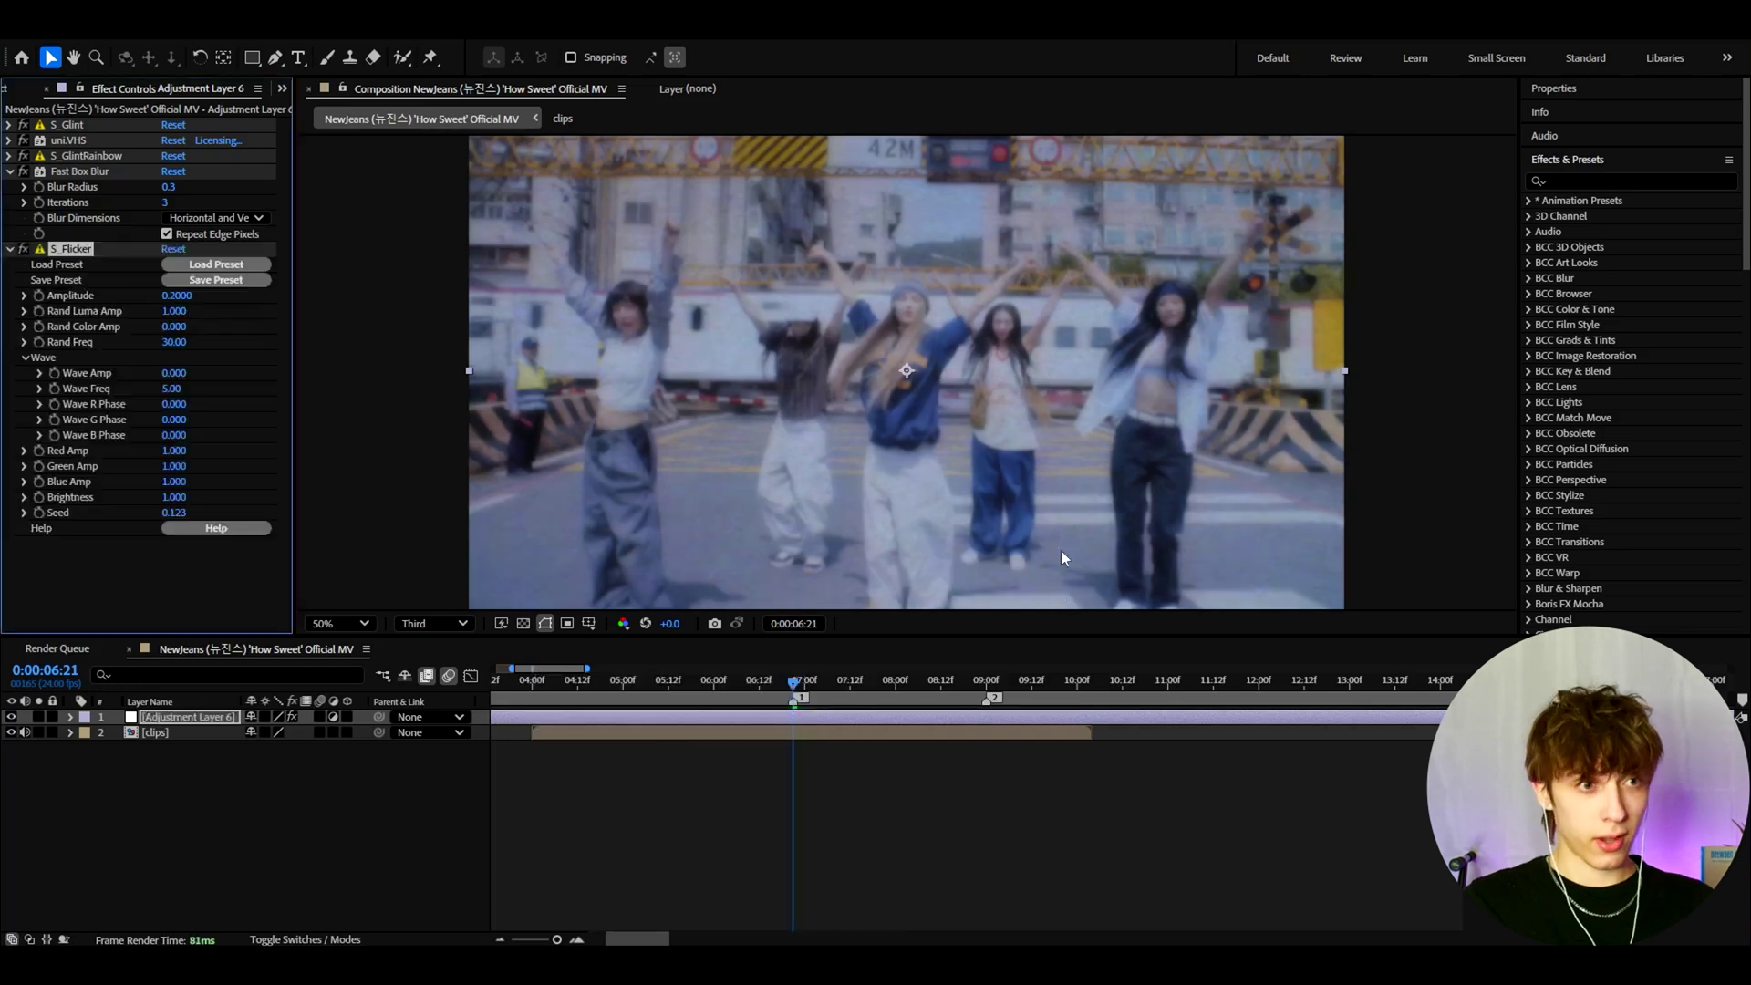
{"action": "left_click", "coordinate": [176, 296]}
{"action": "type", "text": "0.2"}
{"action": "type", "text": "126"}
{"action": "key", "text": "ctrl+space"}
Apply Tint with Map White To set to magenta and Amount to Tint at 20%
{"action": "type", "text": "tint"}
{"action": "left_click", "coordinate": [129, 216]}
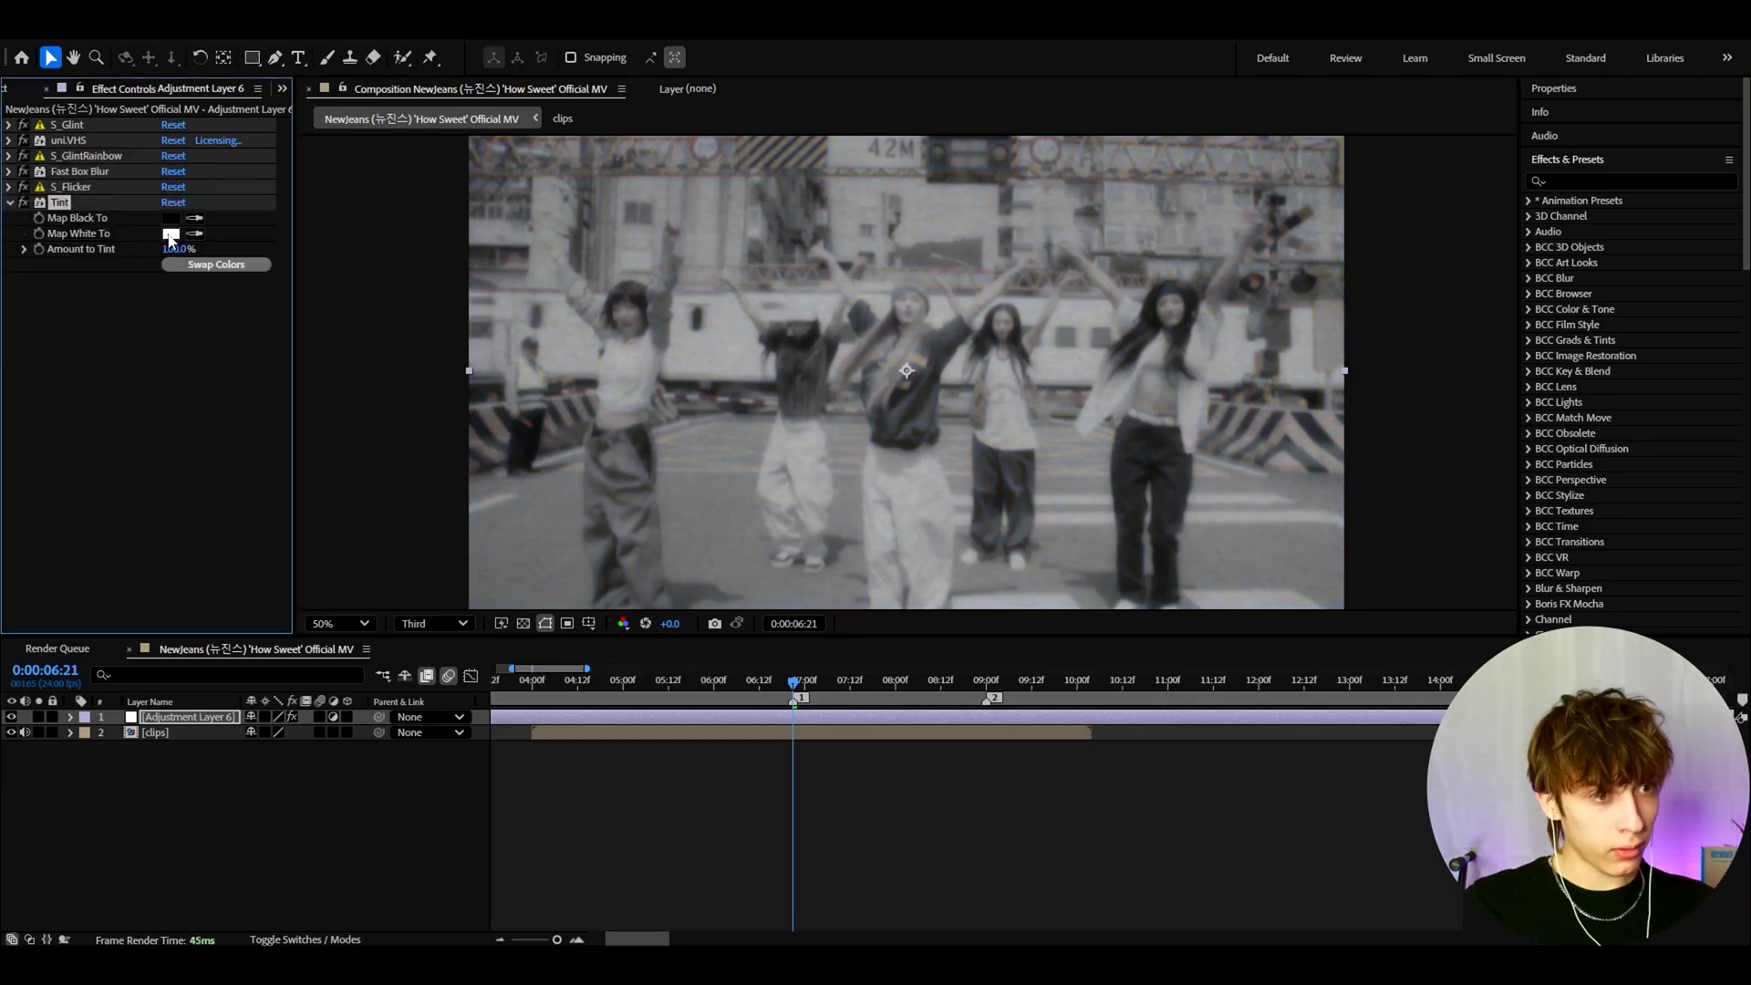
{"action": "left_click", "coordinate": [170, 234]}
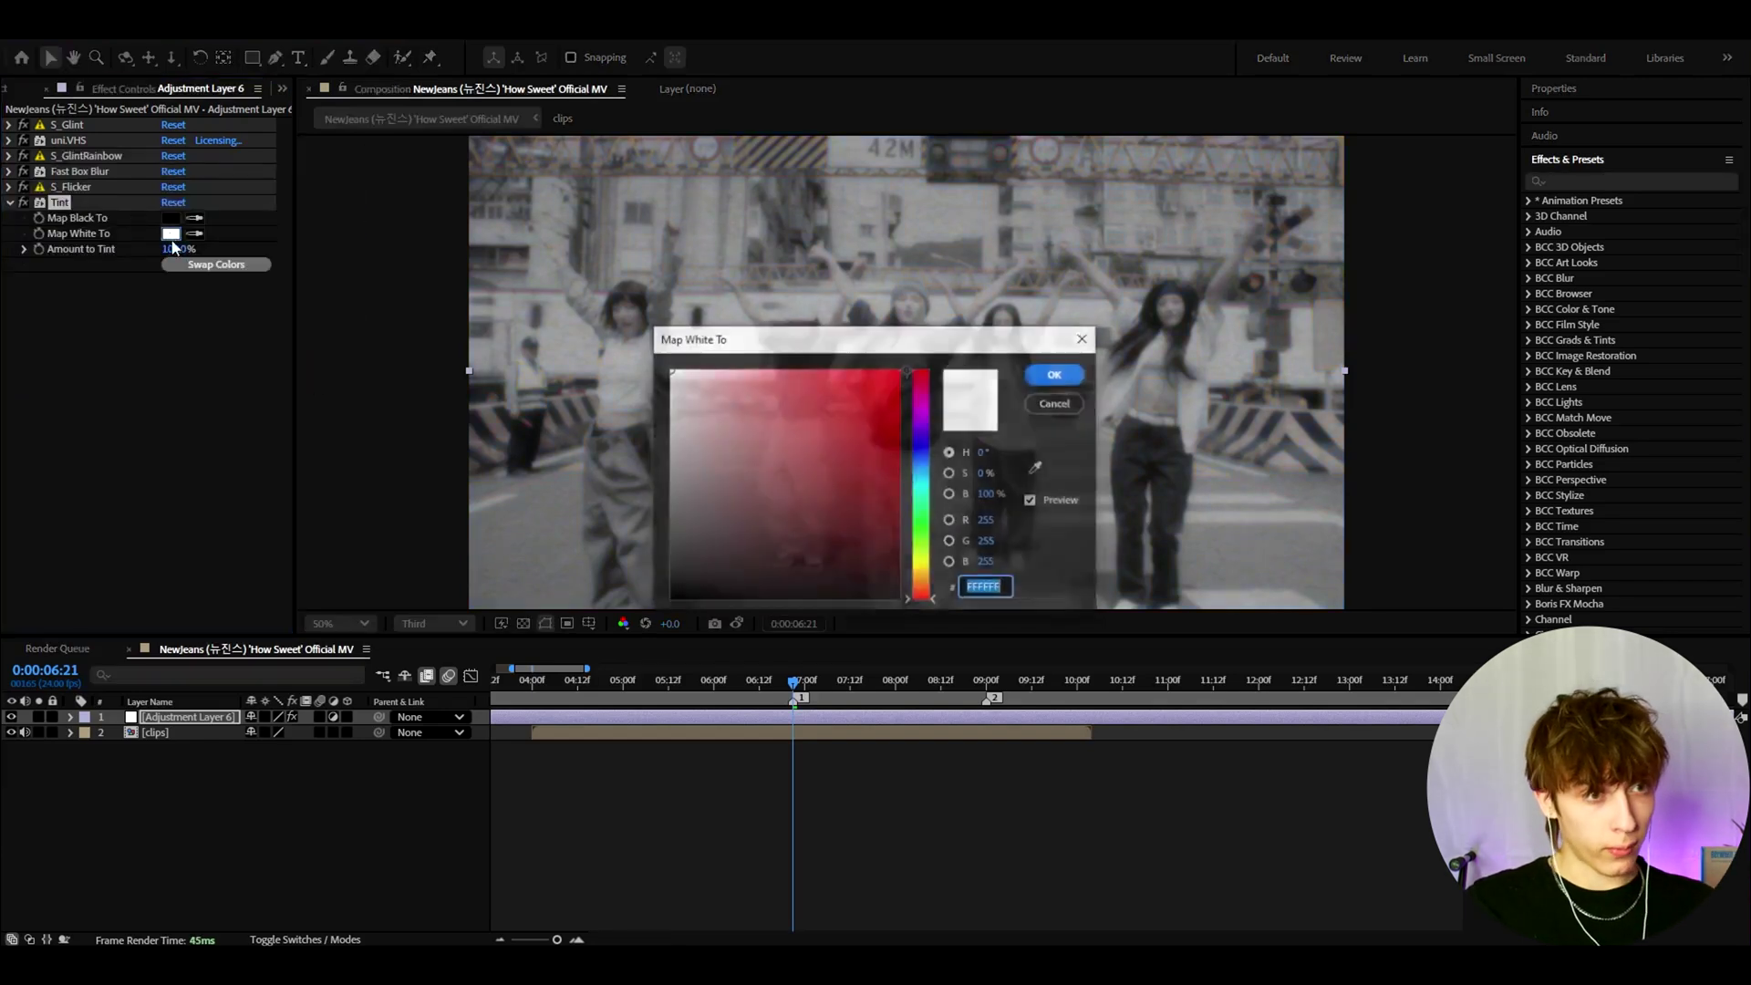
{"action": "left_click", "coordinate": [922, 408]}
{"action": "left_click", "coordinate": [898, 371]}
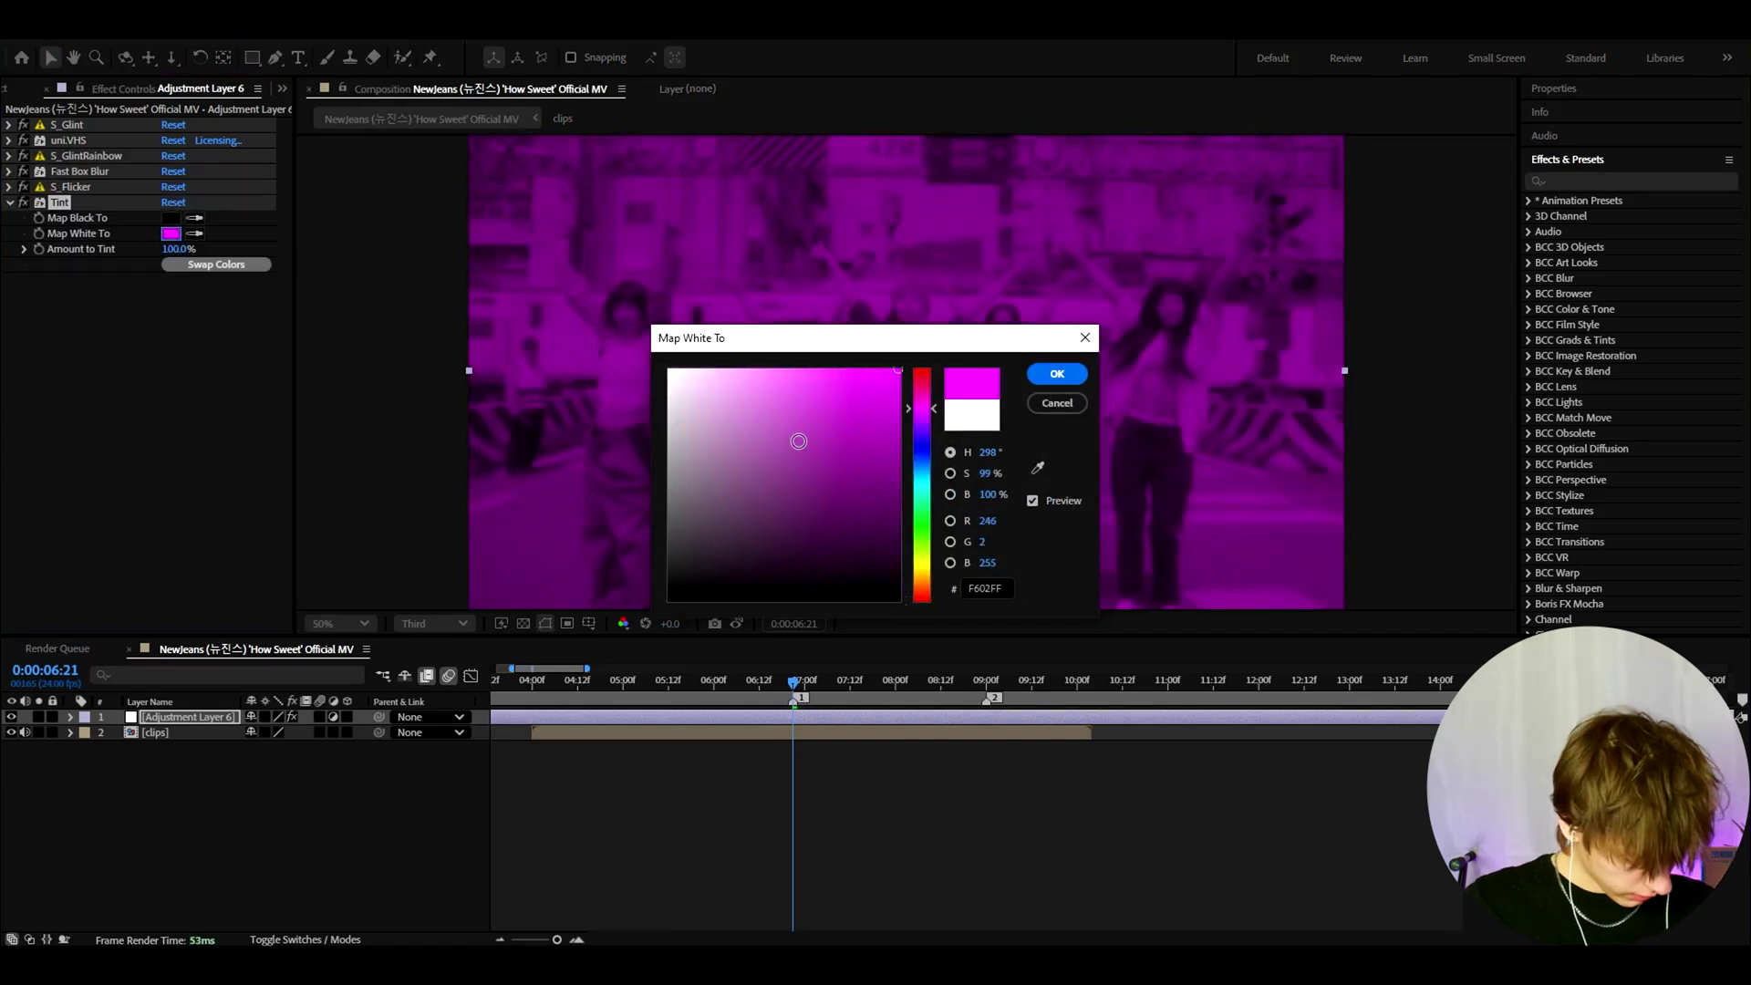
{"action": "left_click", "coordinate": [1040, 374]}
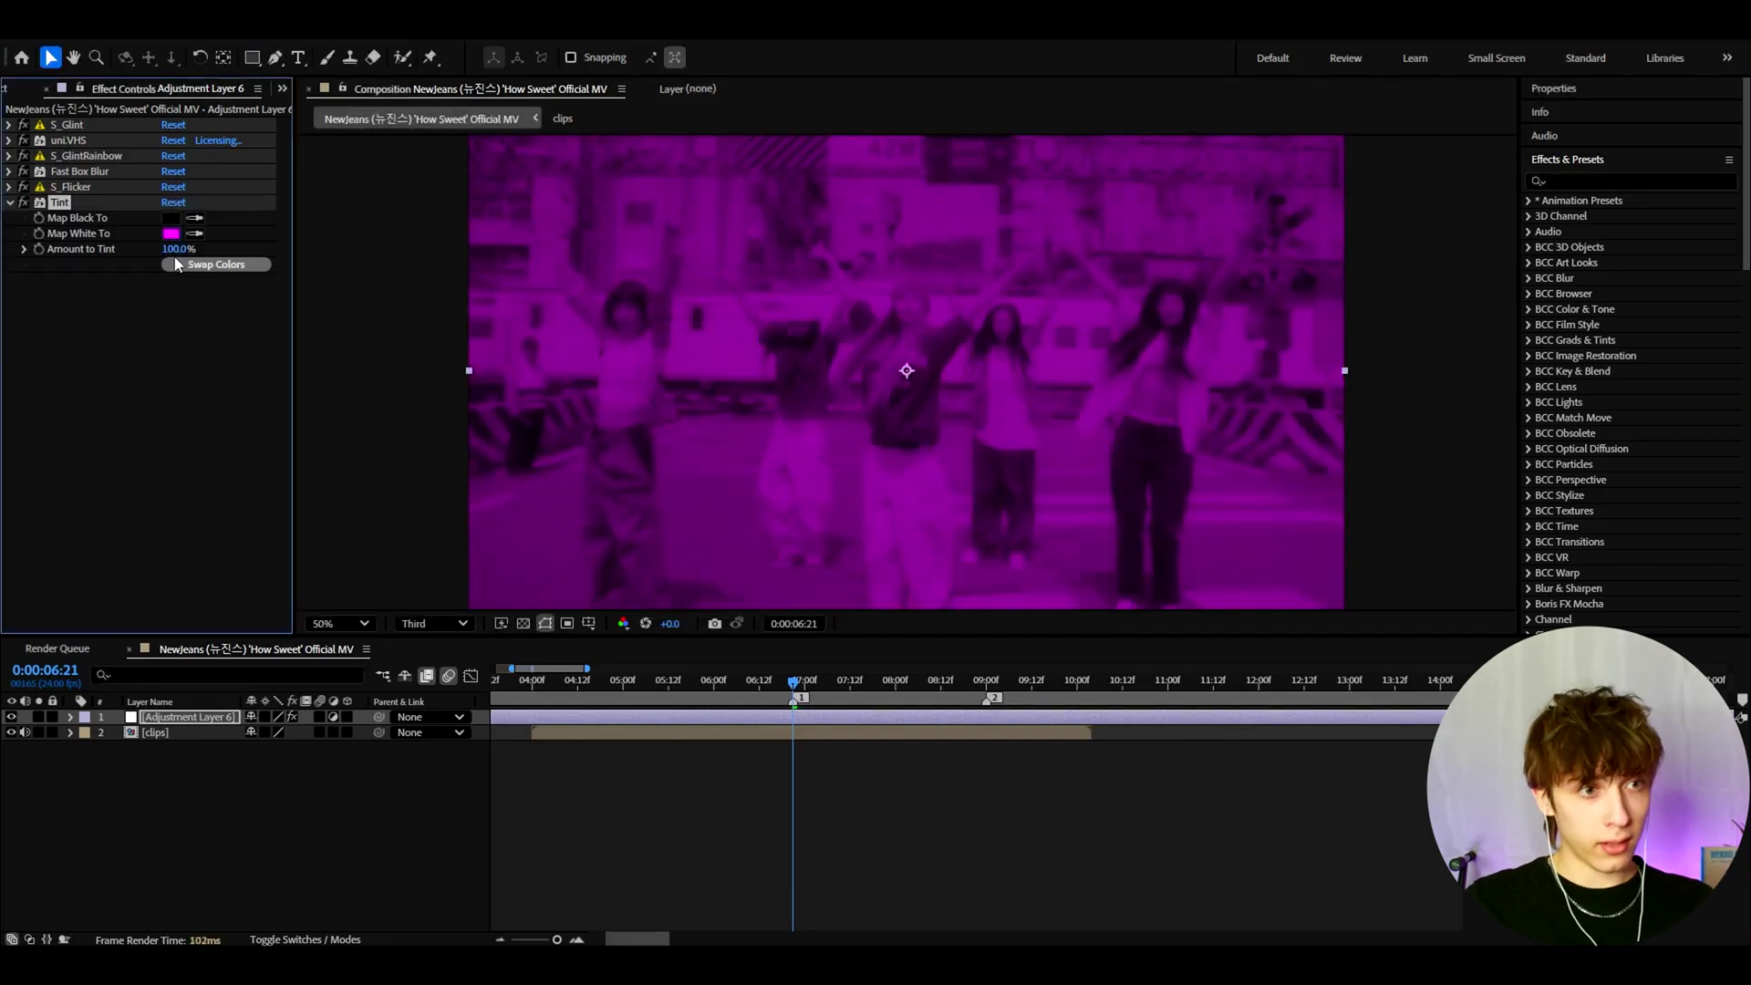
{"action": "left_click", "coordinate": [178, 250]}
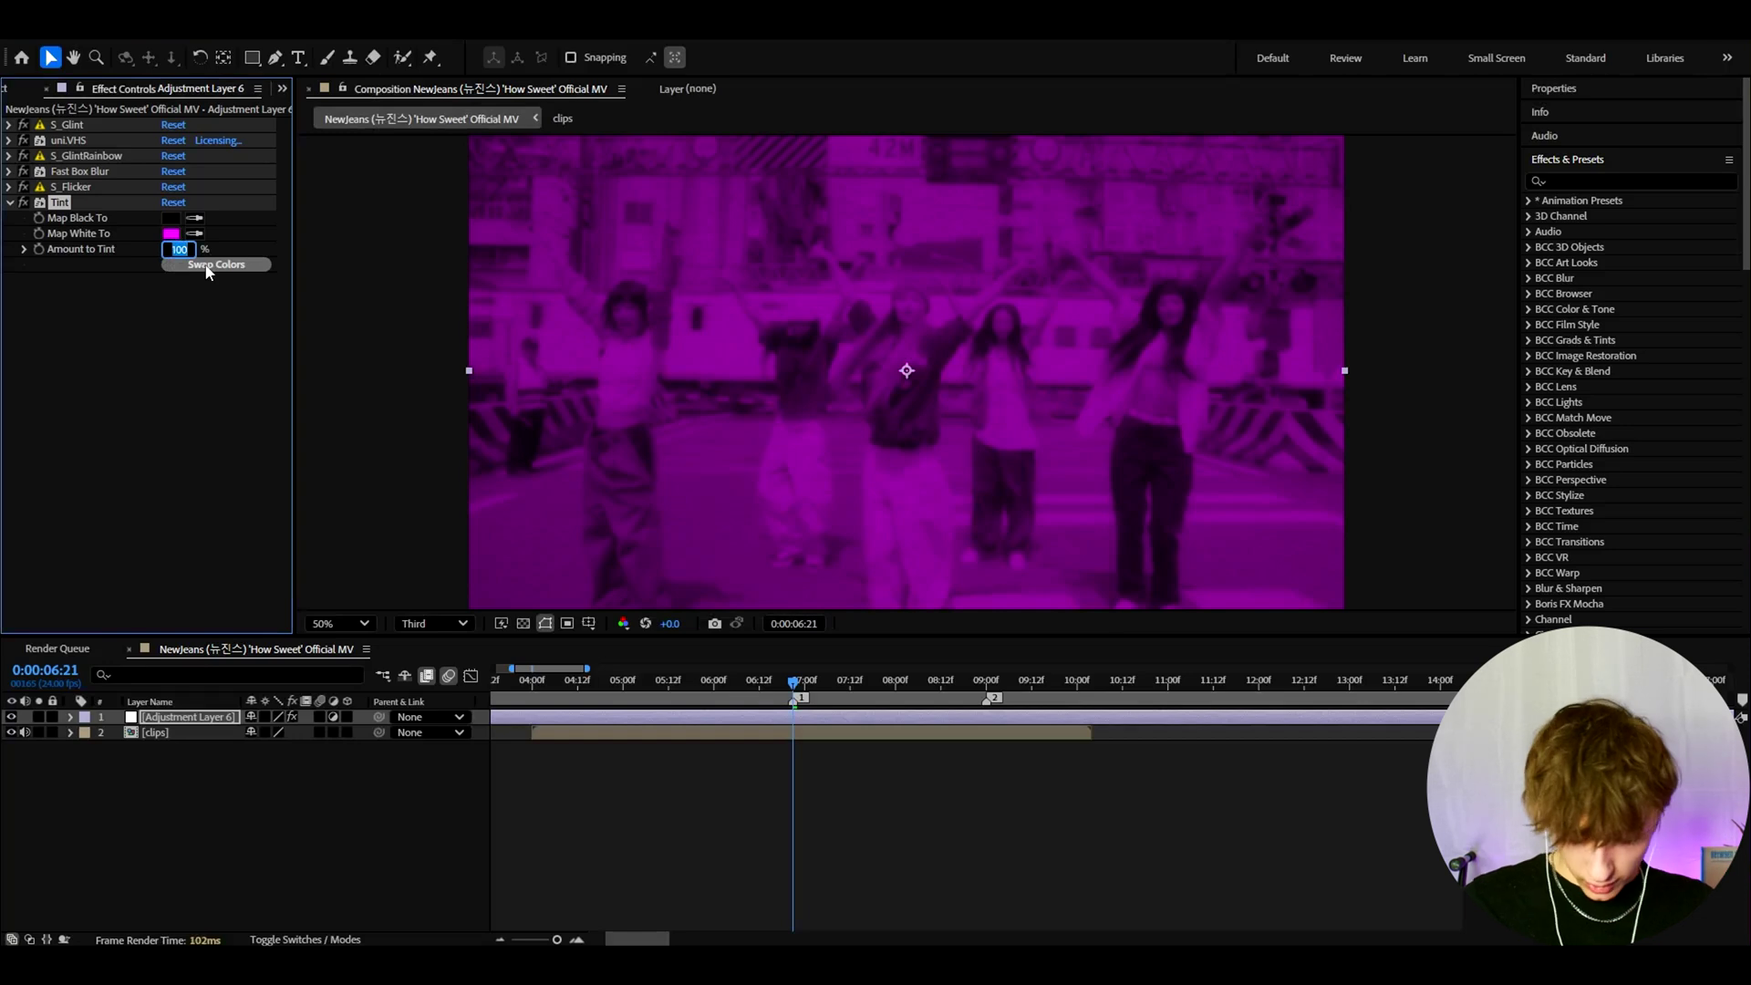
{"action": "type", "text": "20"}
{"action": "key", "text": "Return"}
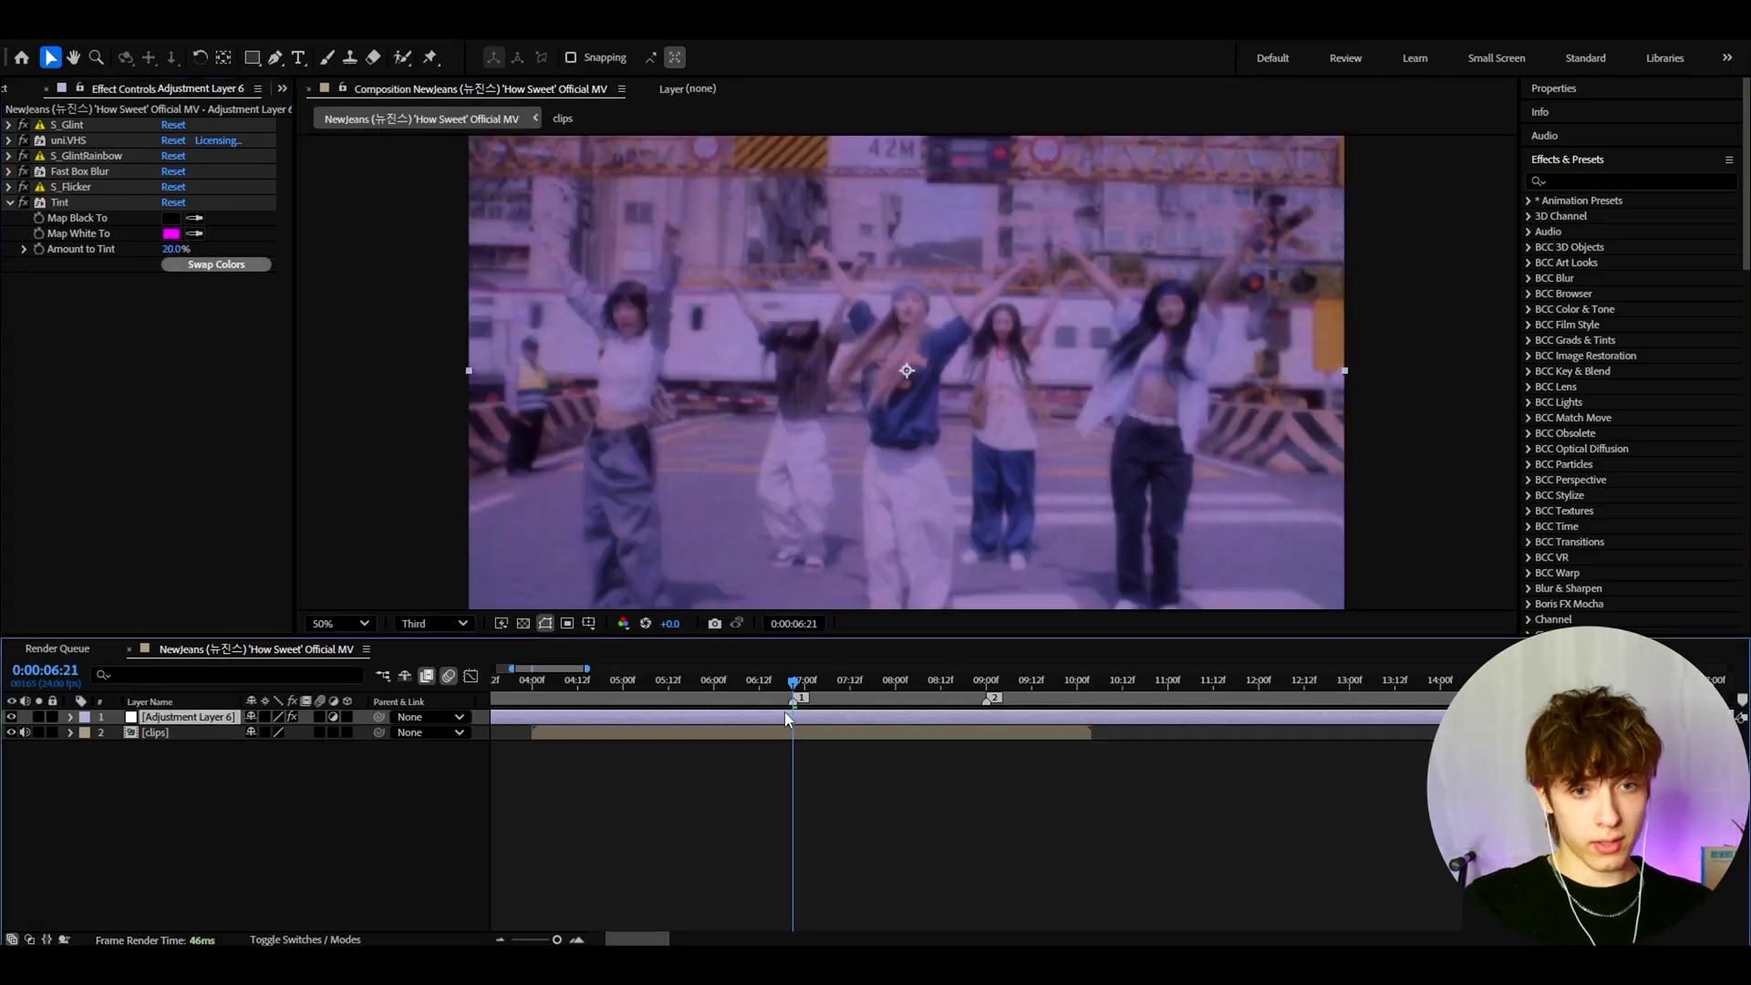
Add Deep Glow to the layer and set its Exposure to 0.07
{"action": "key", "text": "ctrl+space"}
{"action": "type", "text": "deep"}
{"action": "key", "text": "Return"}
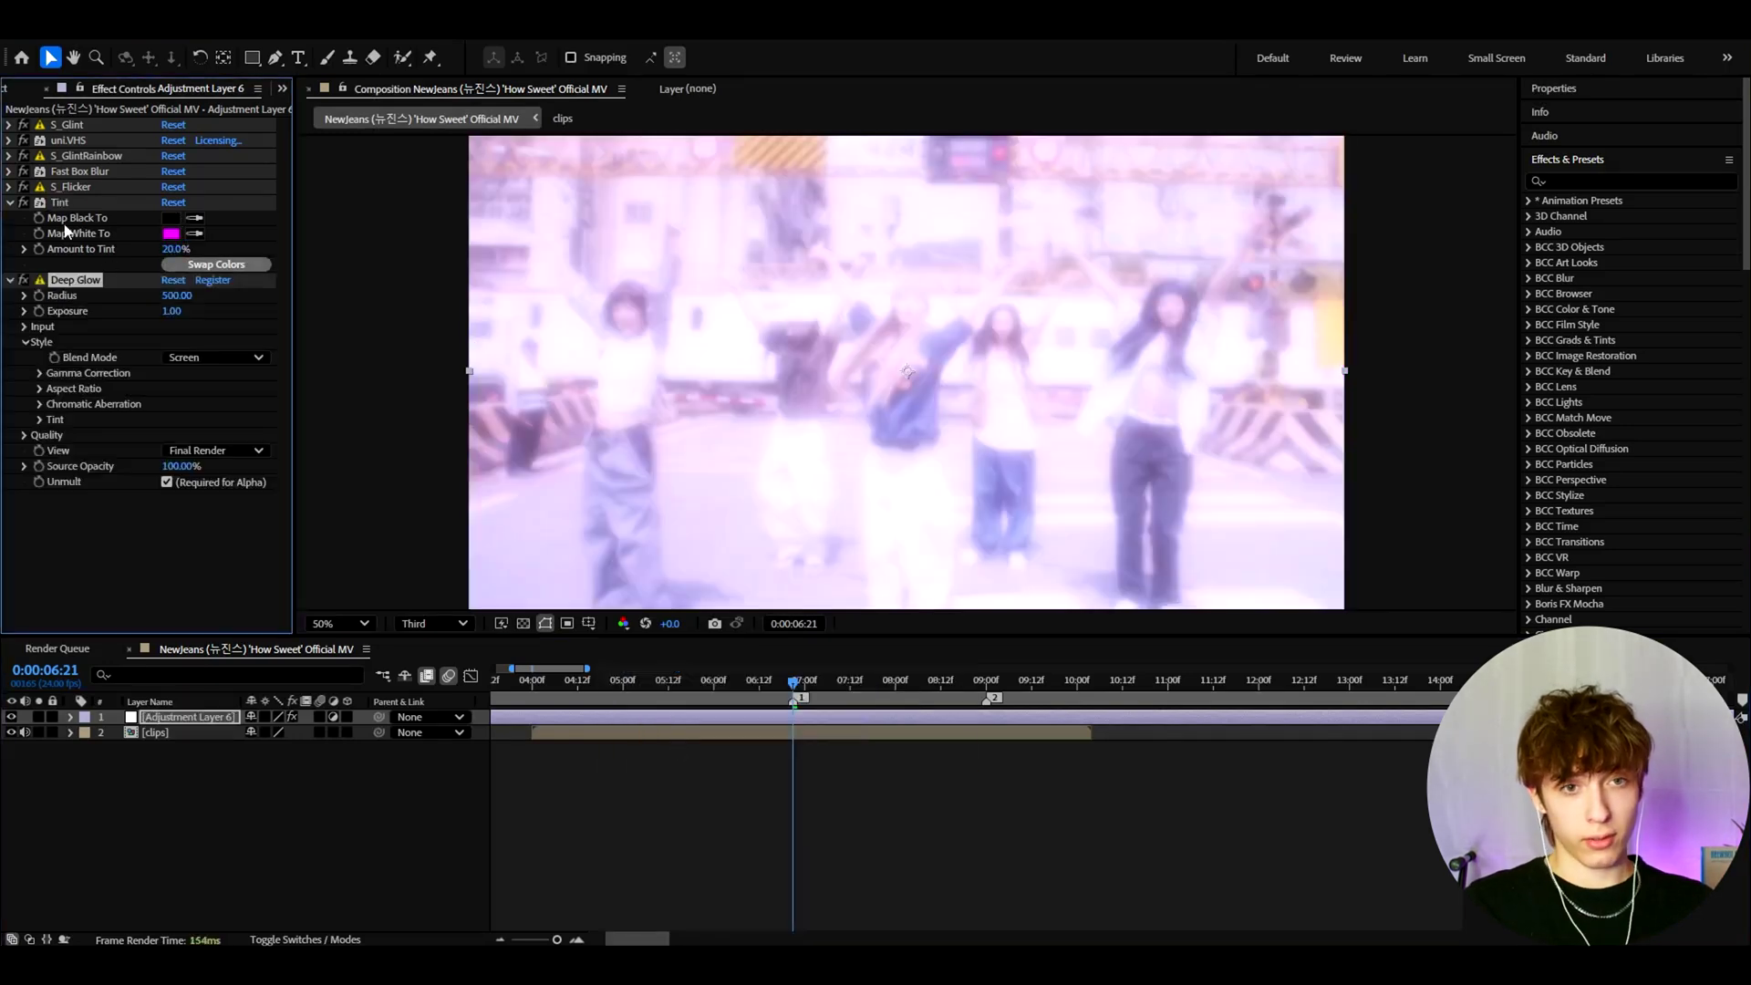
{"action": "left_click", "coordinate": [173, 311]}
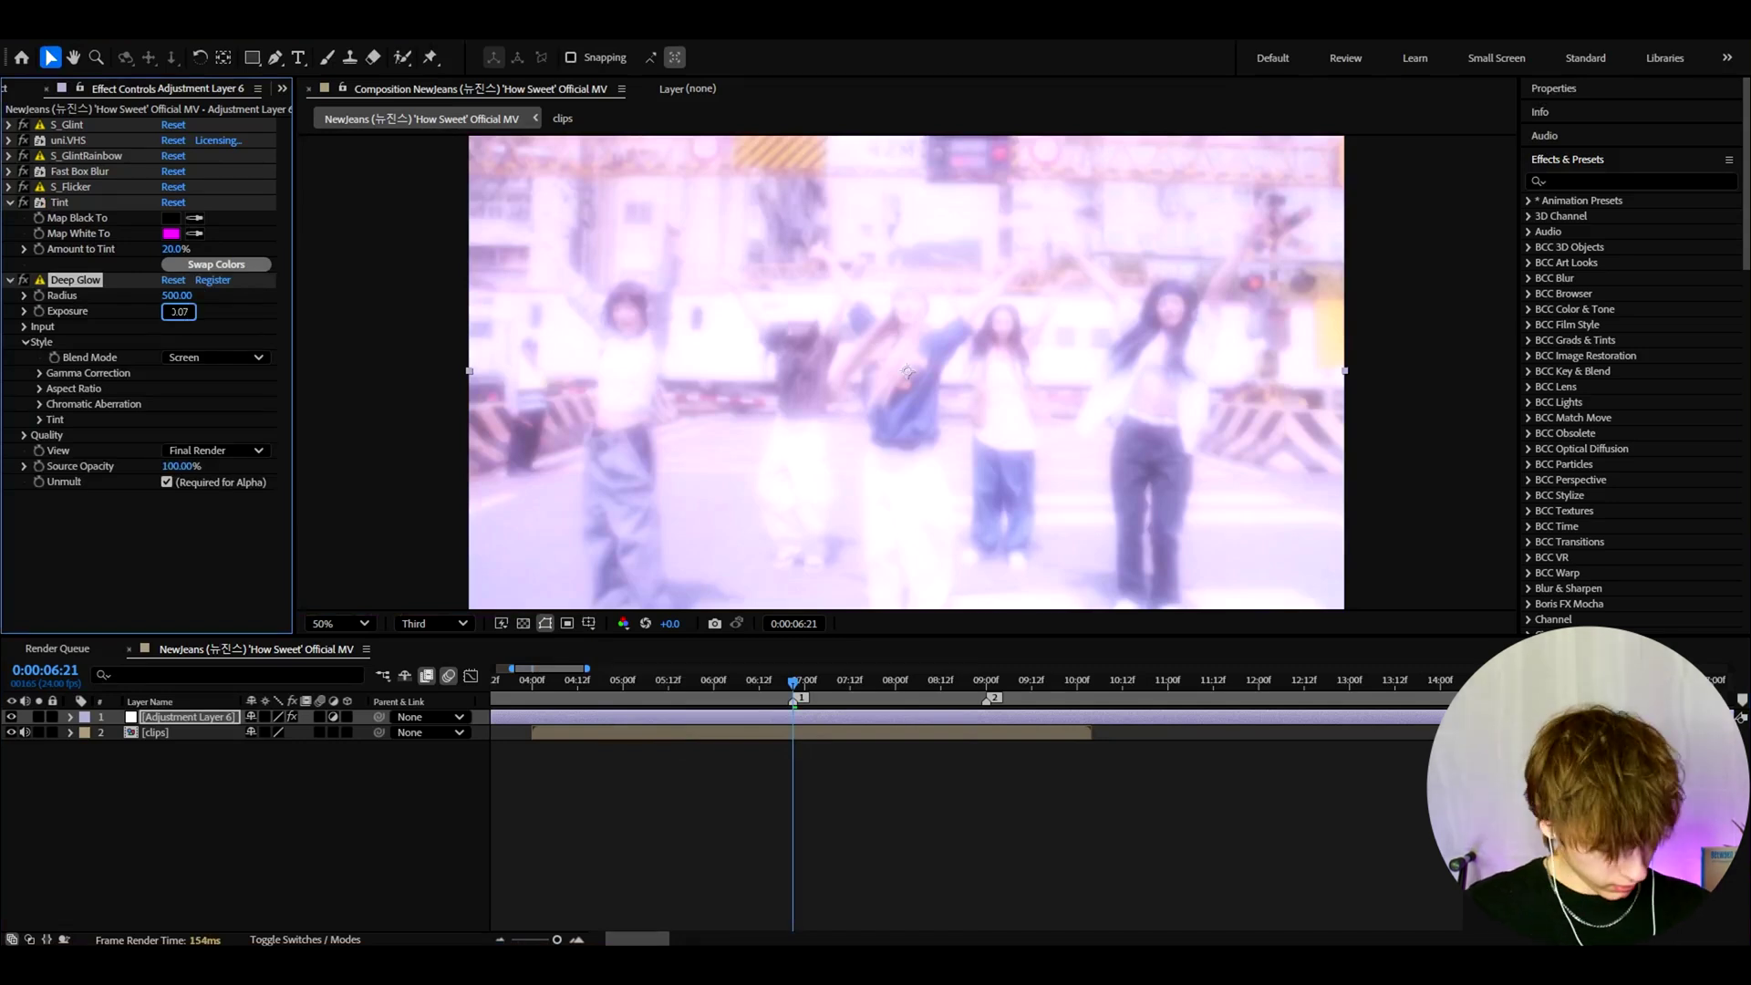
Commit Deep Glow exposure 0.07 and apply S_Tint to the layer
{"action": "key", "text": "Return"}
{"action": "key", "text": "ctrl+space"}
{"action": "type", "text": "s_tint"}
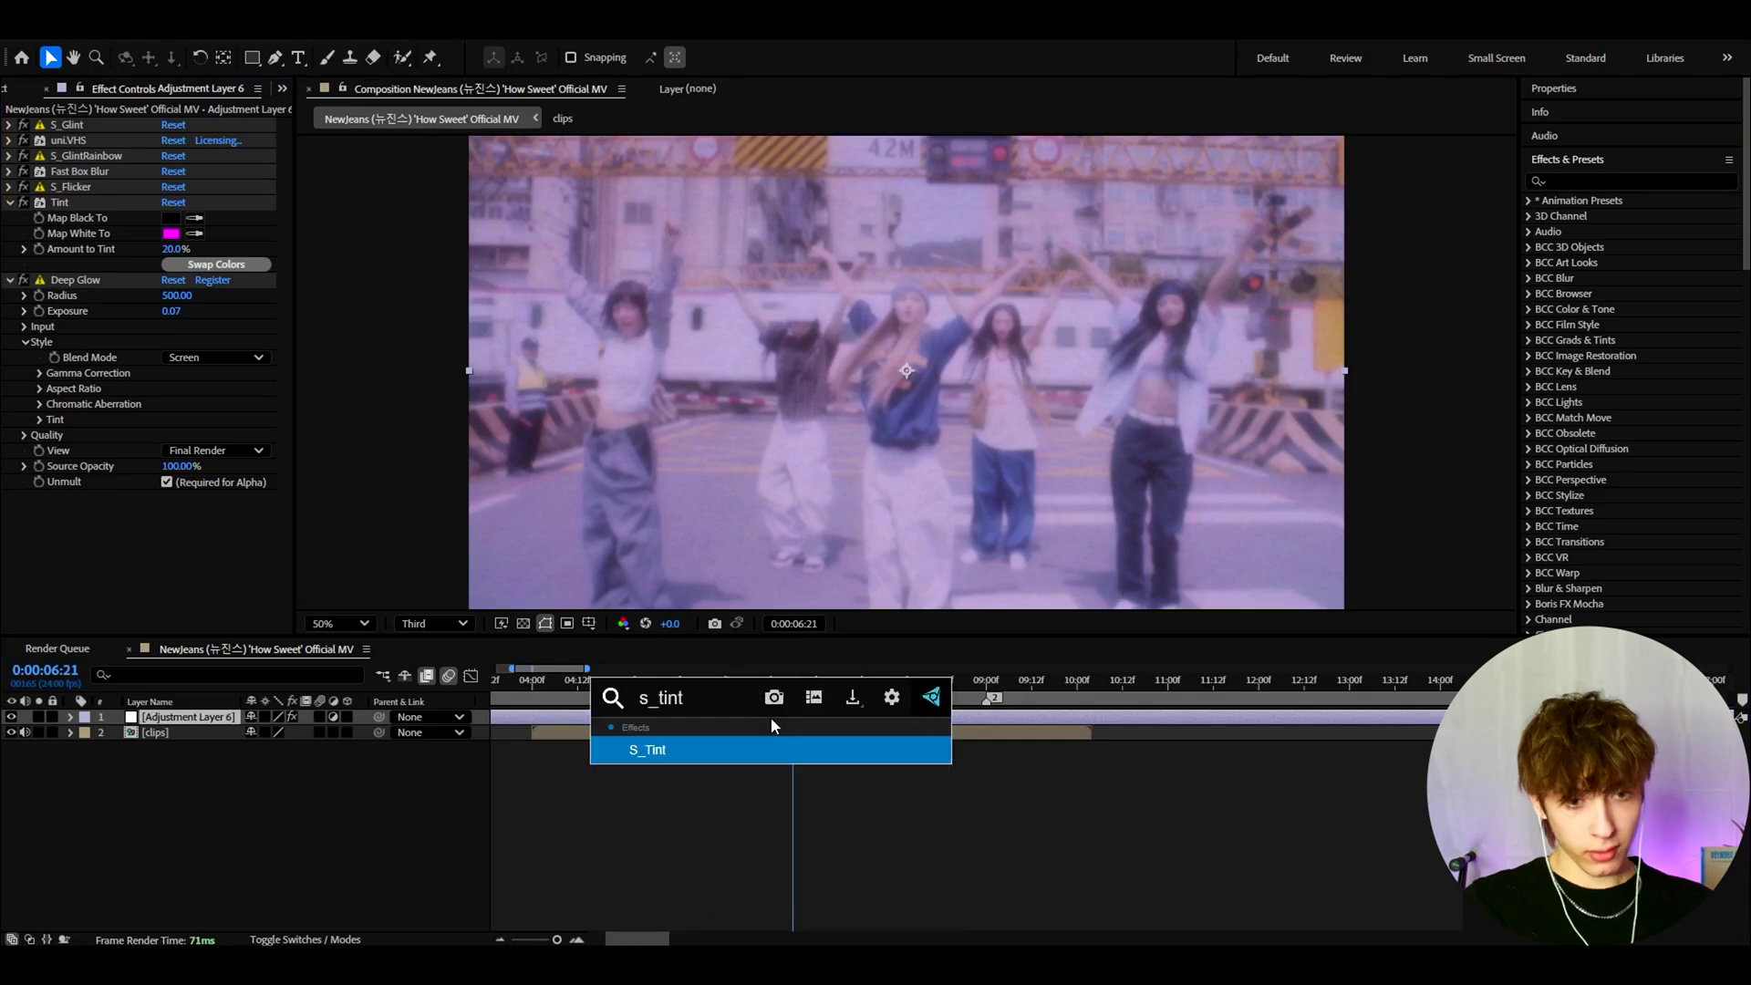
{"action": "key", "text": "Return"}
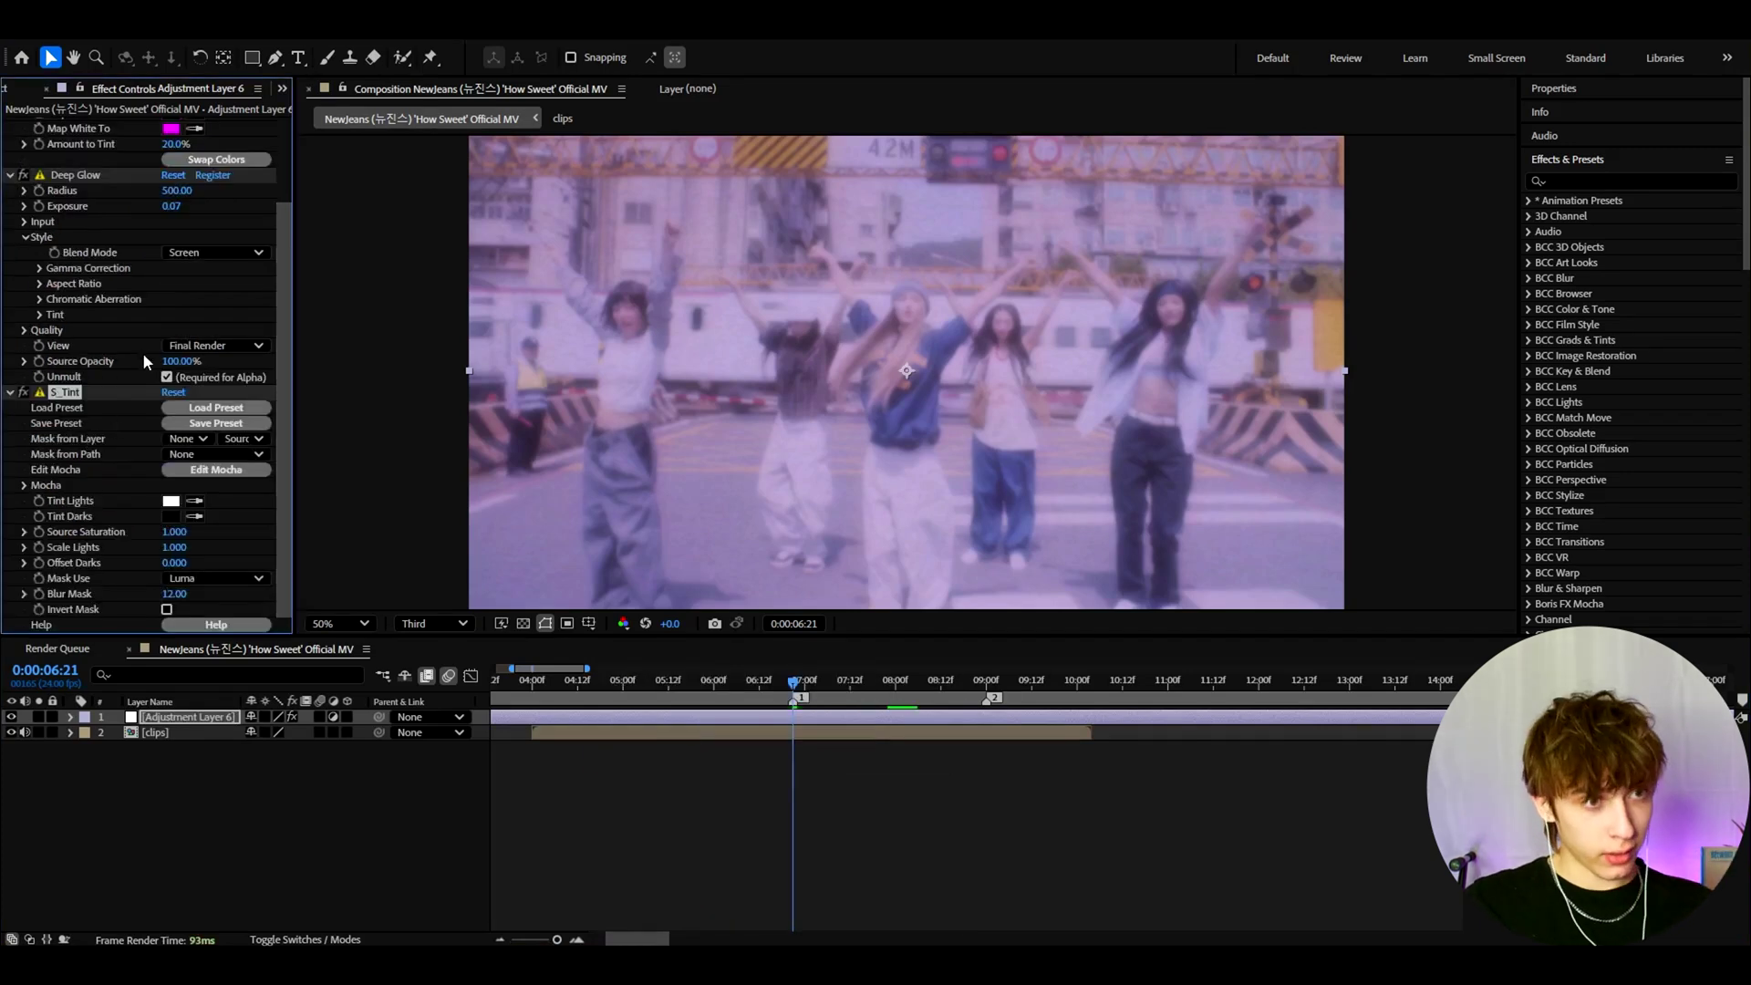
Give S_Tint's Tint Lights the same magenta hex F602FF used in Tint
{"action": "scroll", "coordinate": [142, 346], "scroll_direction": "up", "scroll_amount": 3}
{"action": "left_click", "coordinate": [170, 235]}
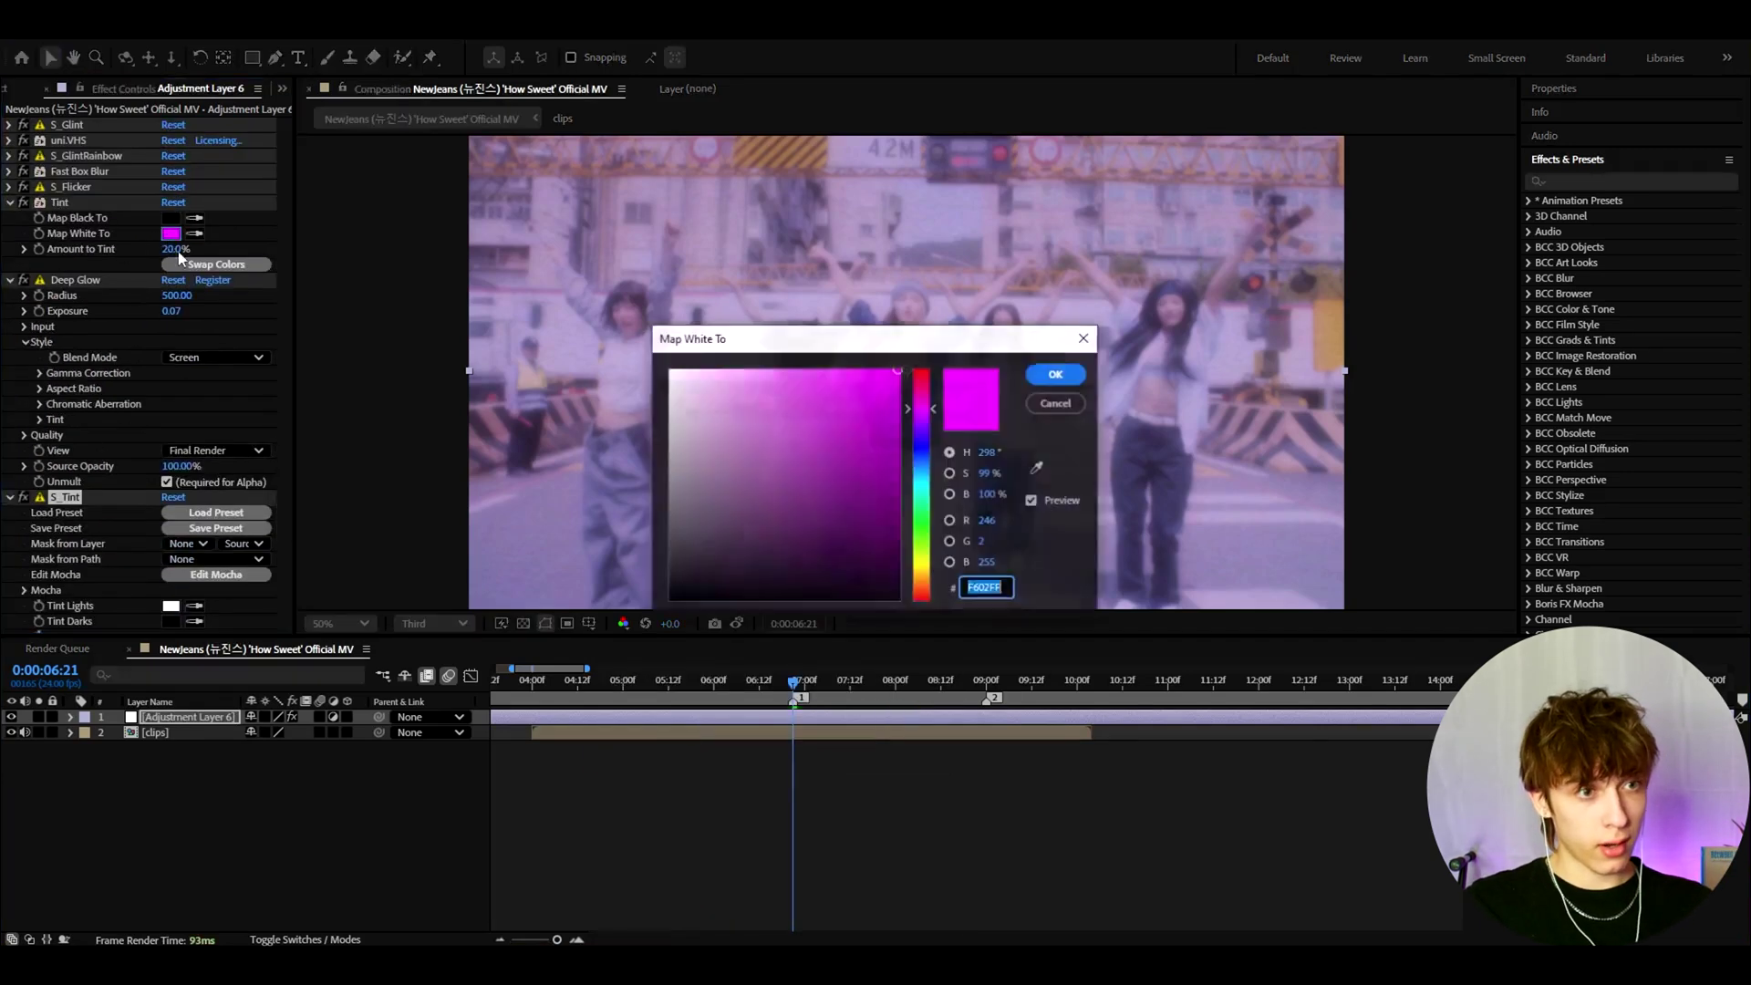
{"action": "left_click", "coordinate": [1058, 374]}
{"action": "scroll", "coordinate": [91, 403], "scroll_direction": "down", "scroll_amount": 3}
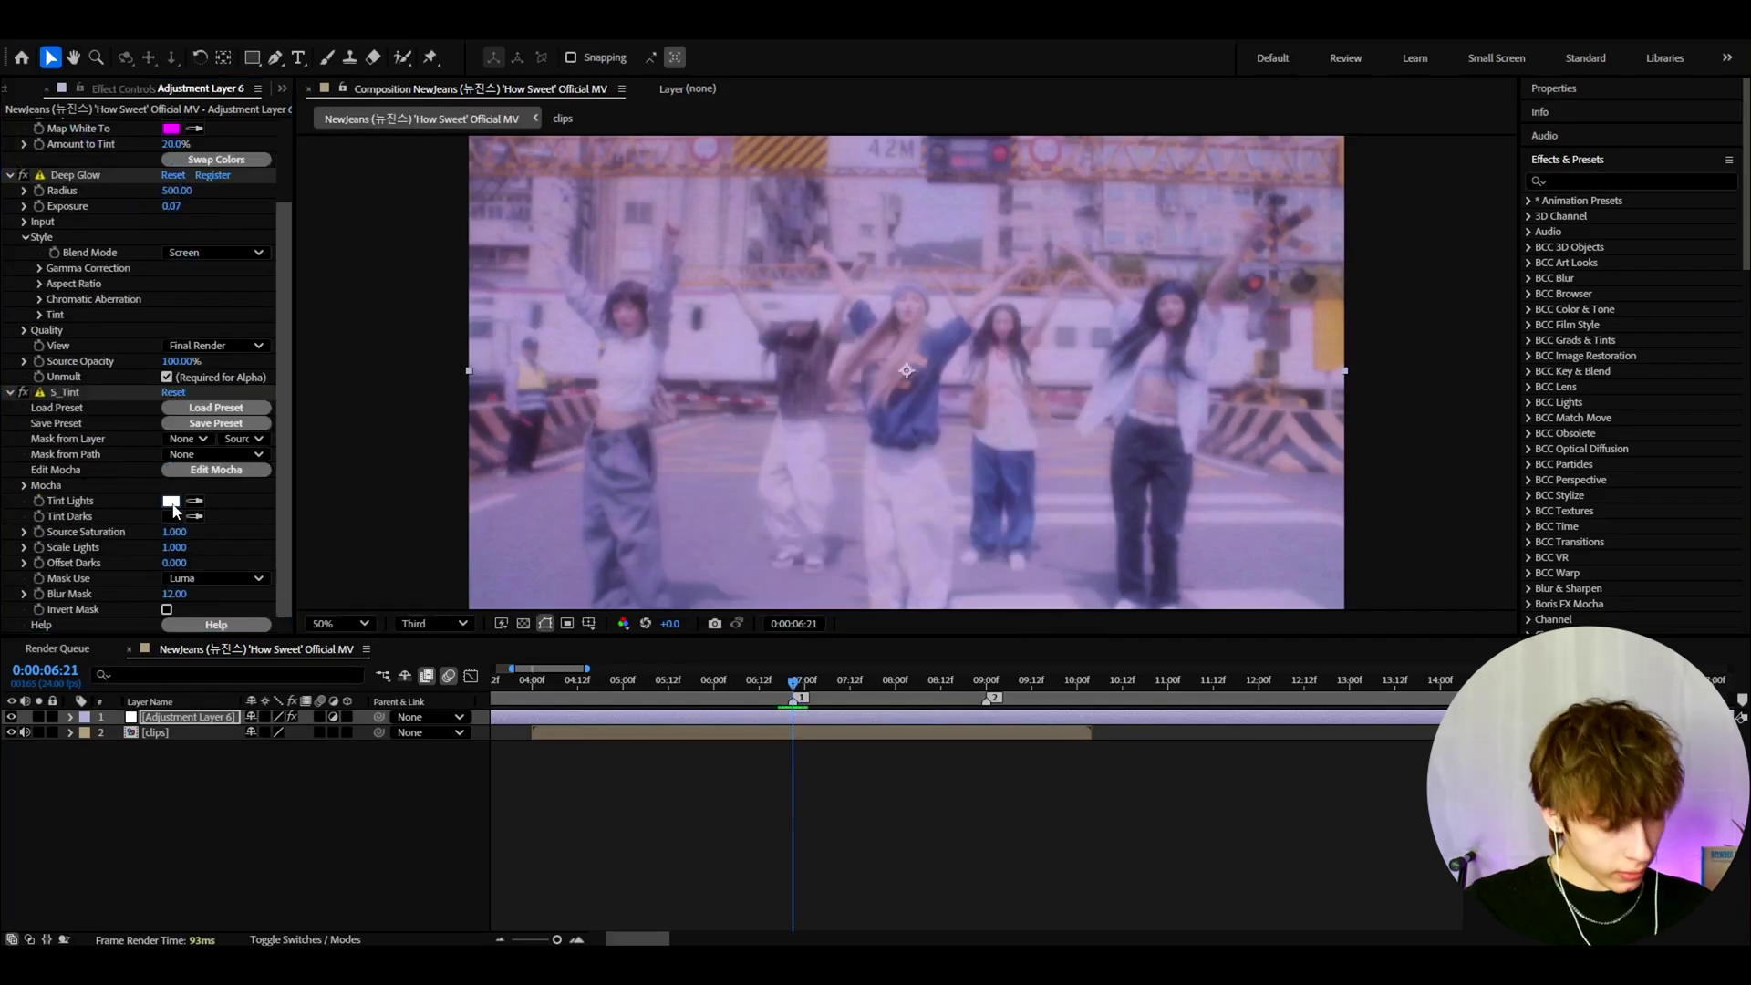
{"action": "left_click", "coordinate": [170, 501]}
{"action": "type", "text": "F602FF"}
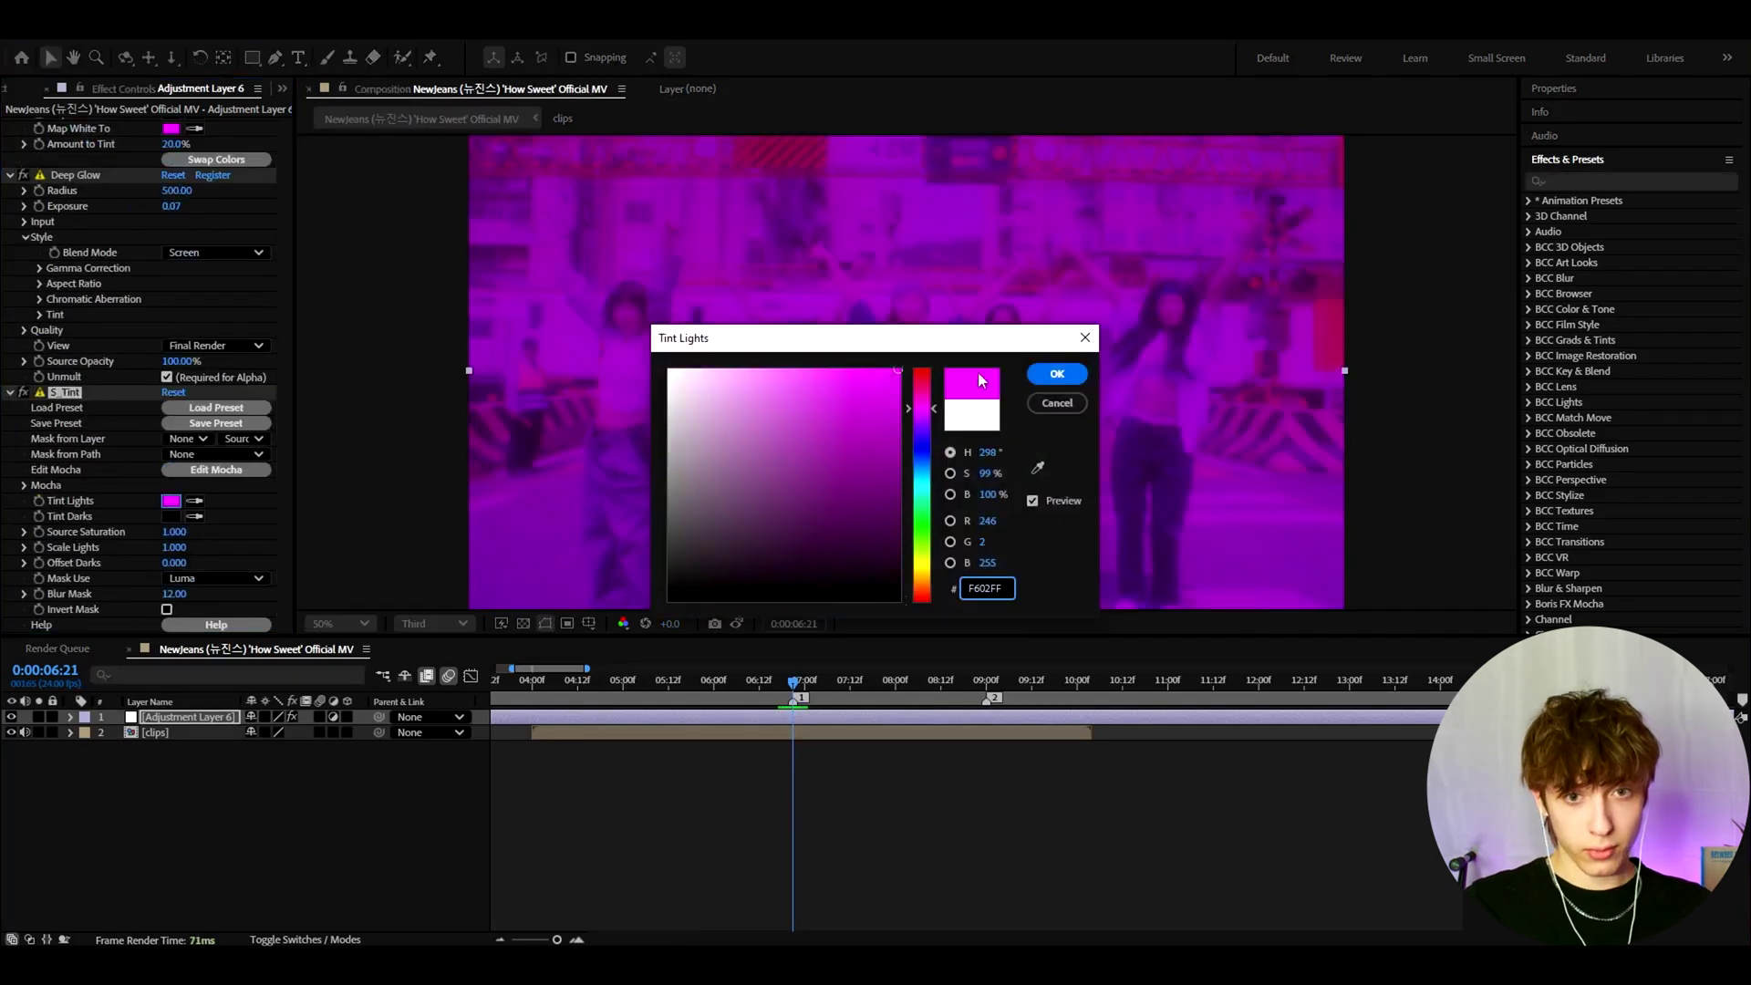
{"action": "left_click", "coordinate": [1051, 377]}
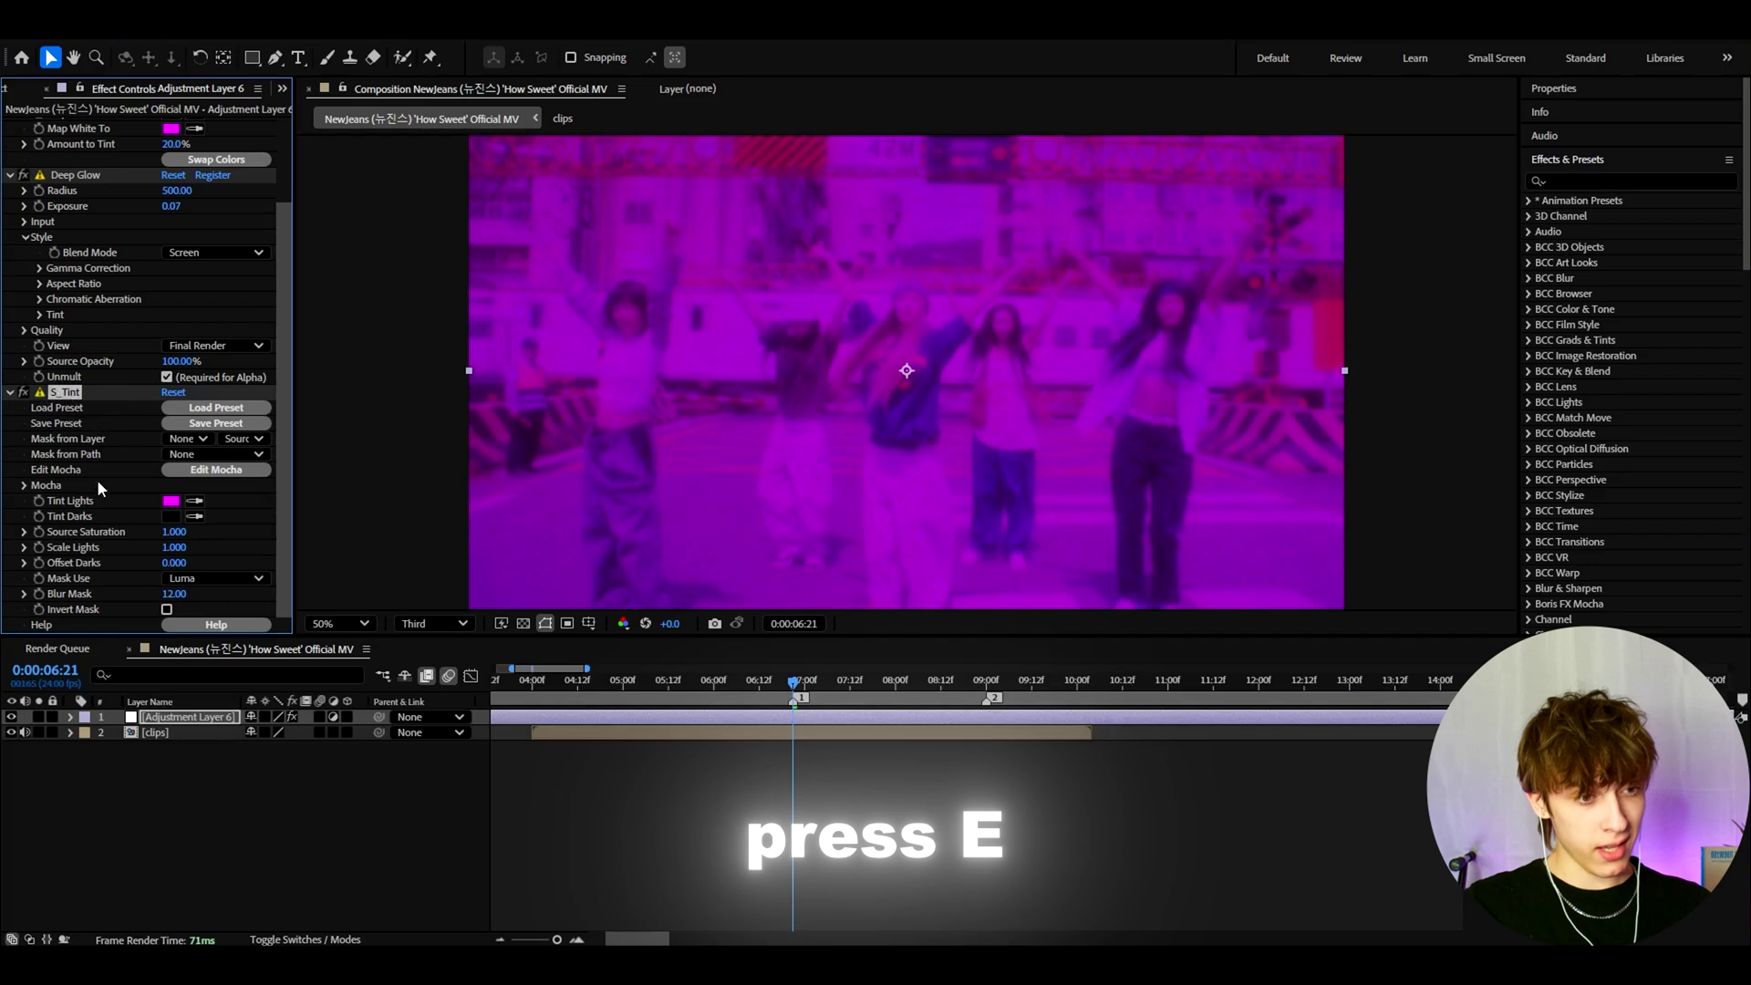
Set S_Tint's Effect Opacity to 25% in its compositing options
{"action": "key", "text": "e"}
{"action": "scroll", "coordinate": [162, 815], "scroll_direction": "down", "scroll_amount": 5}
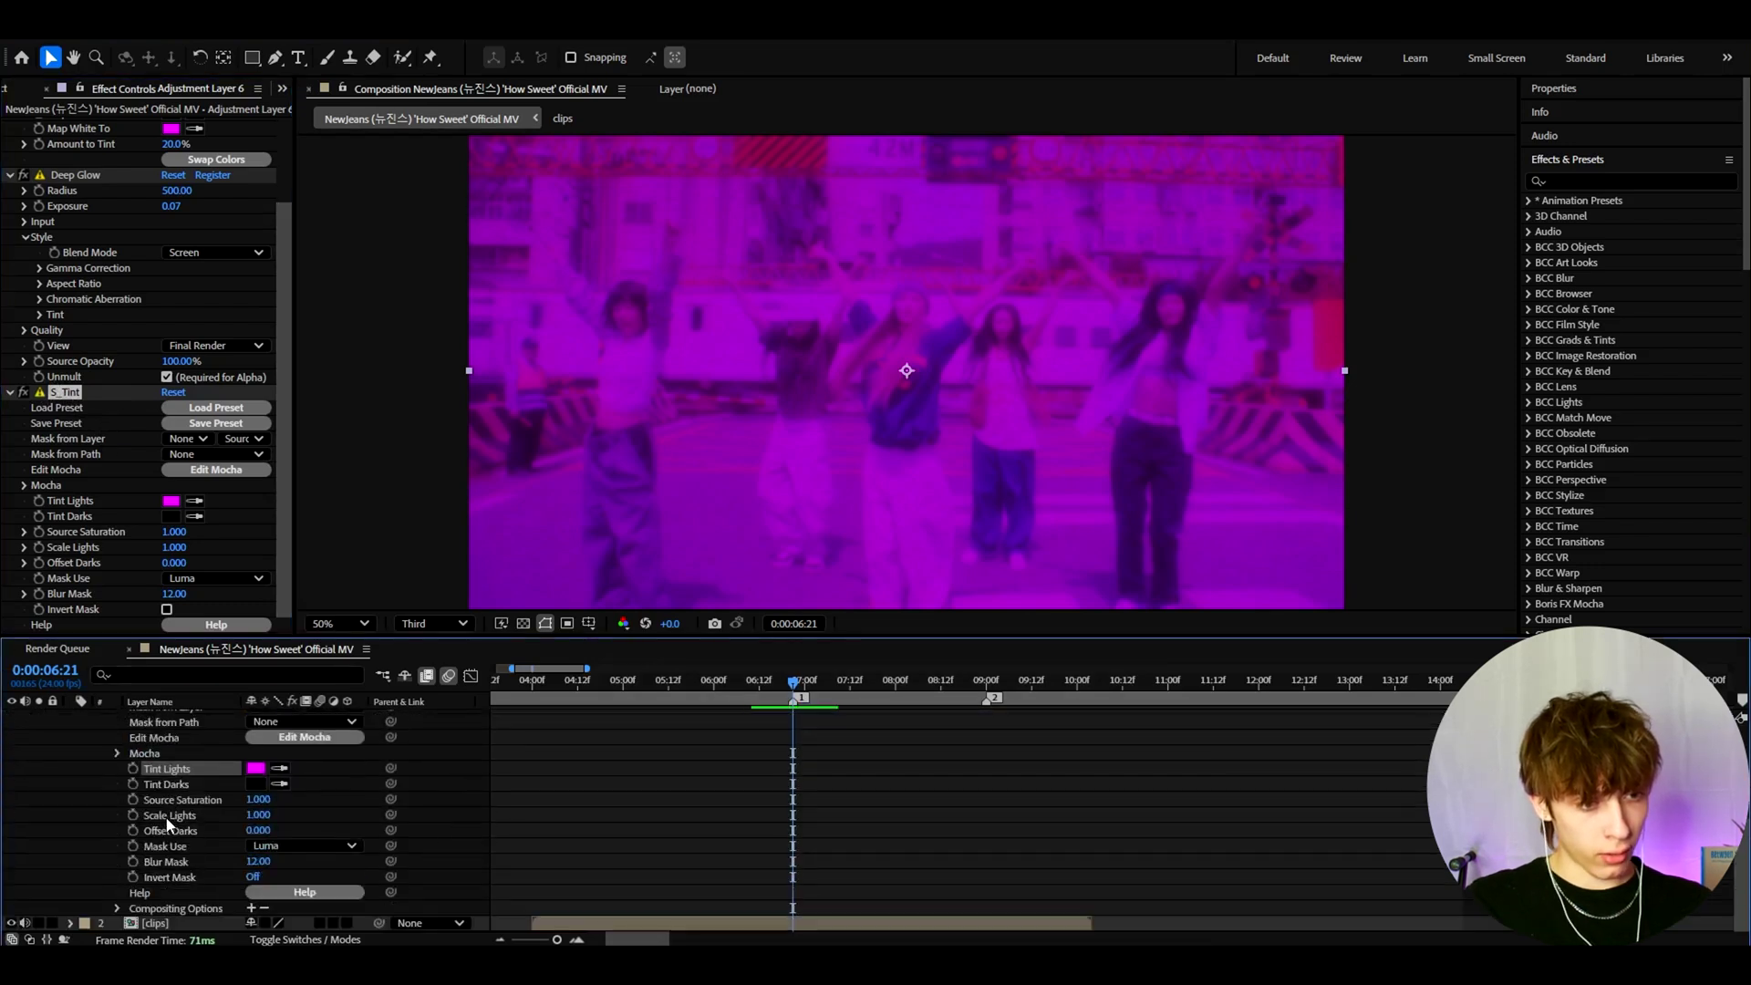
{"action": "left_click", "coordinate": [117, 909]}
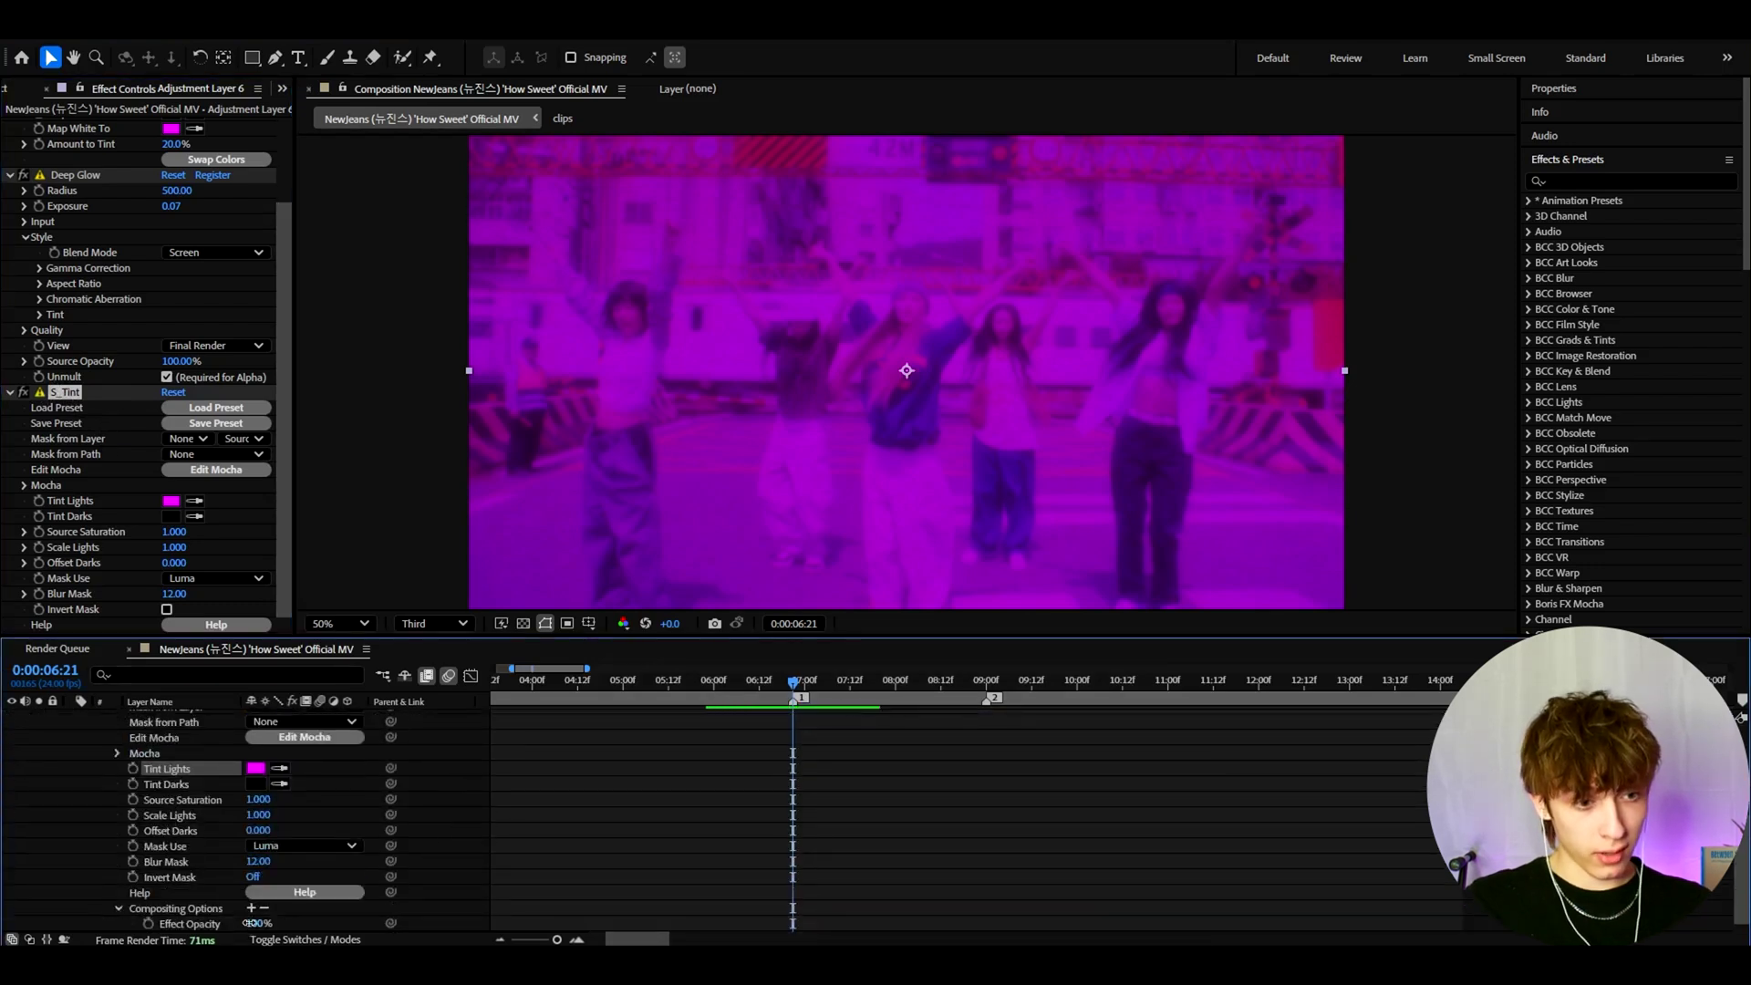
{"action": "left_click", "coordinate": [259, 923]}
{"action": "type", "text": "25"}
{"action": "key", "text": "Return"}
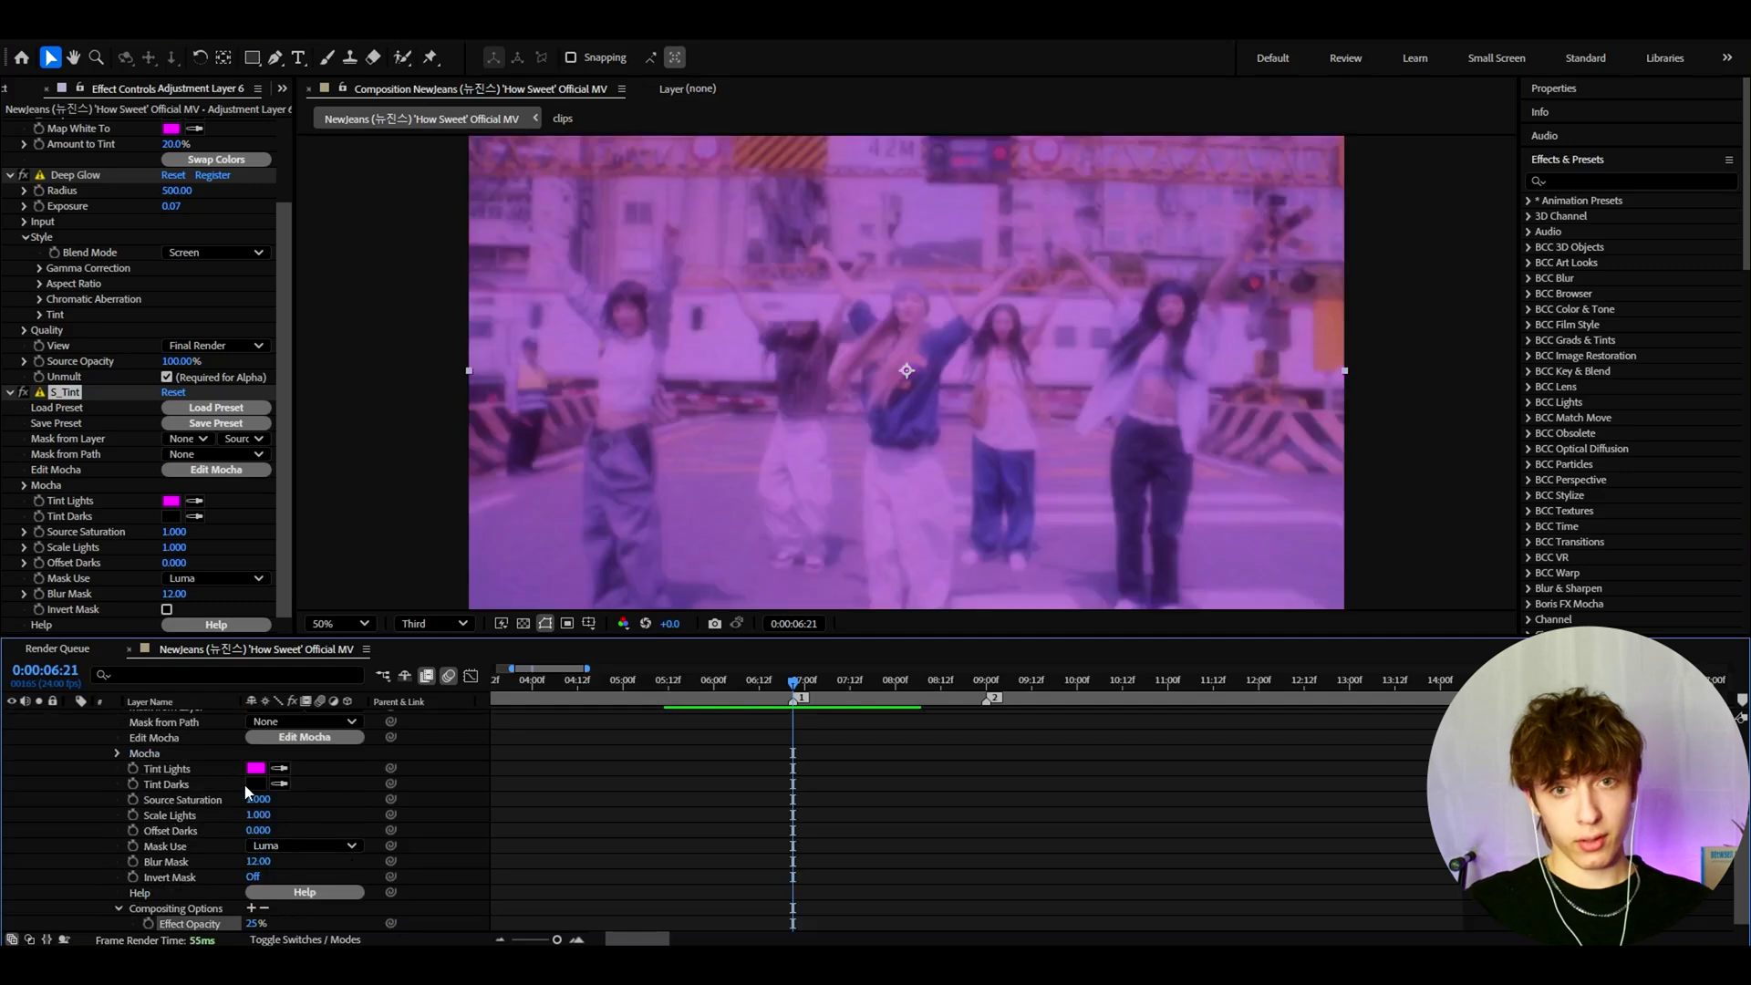
{"action": "key", "text": "e"}
{"action": "key", "text": "ctrl+space"}
Apply the Exposure effect set to 1.30
{"action": "type", "text": "expo"}
{"action": "key", "text": "Return"}
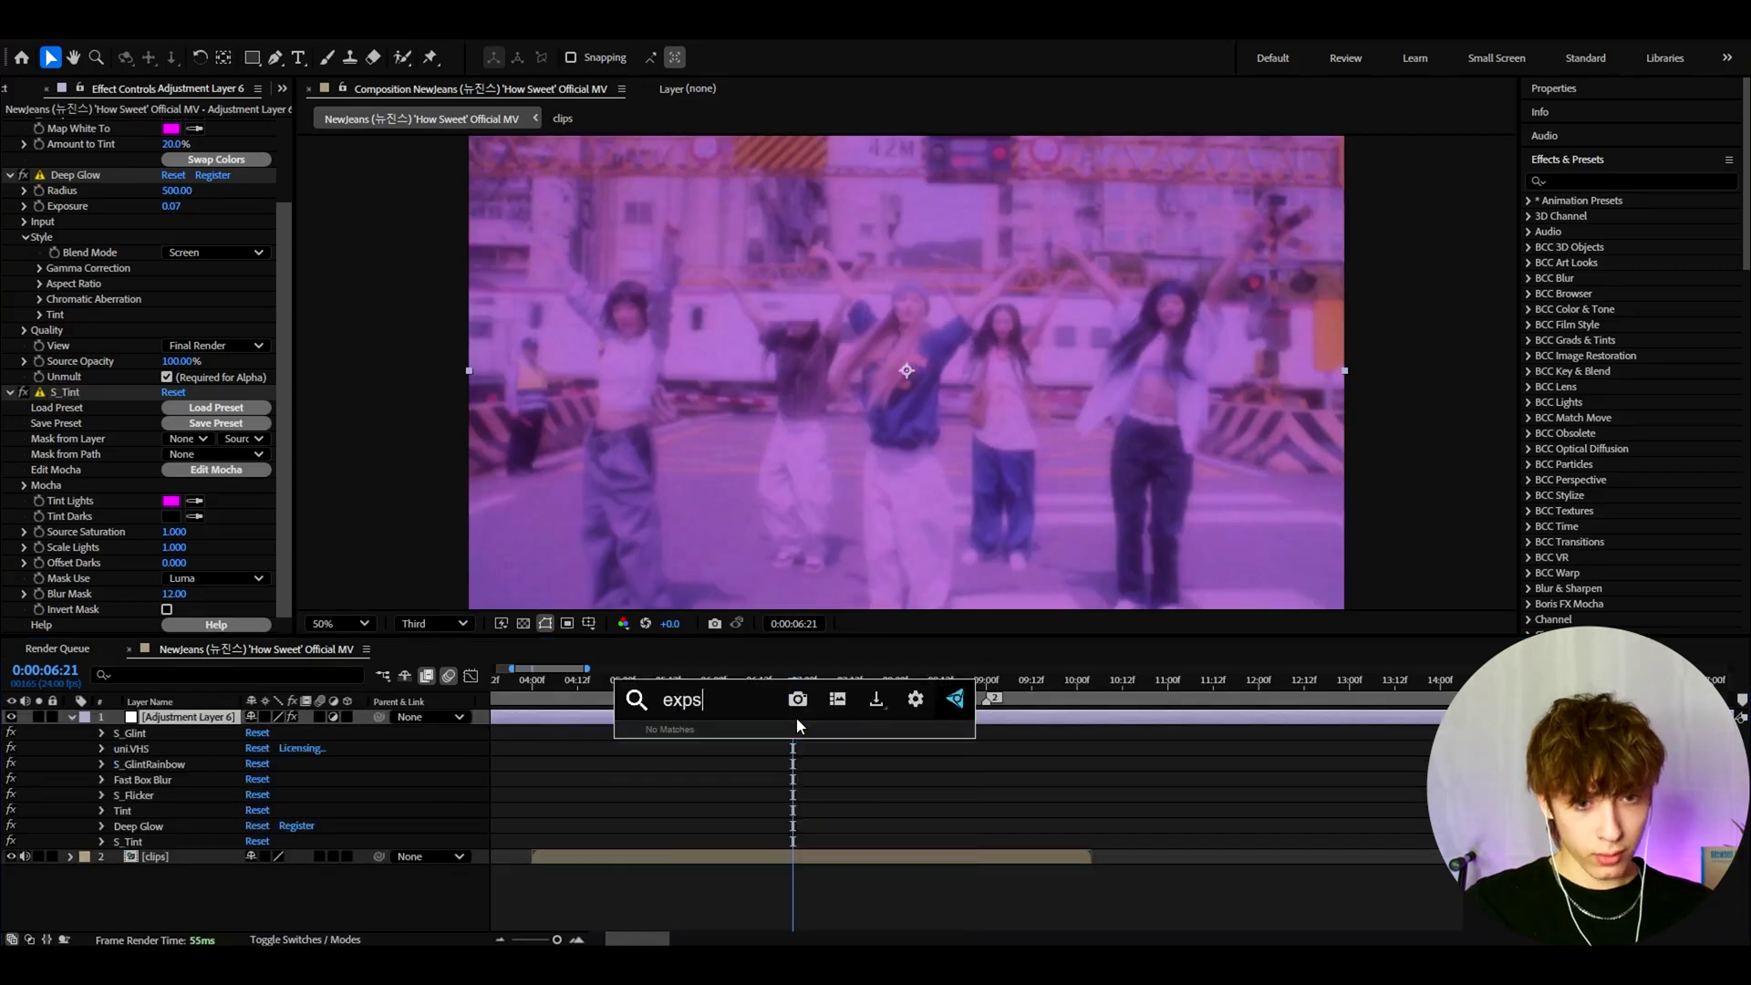
{"action": "type", "text": "1.3"}
{"action": "key", "text": "Return"}
Apply Curves and shape a gentle S-curve for added contrast
{"action": "key", "text": "ctrl+space"}
{"action": "type", "text": "curv"}
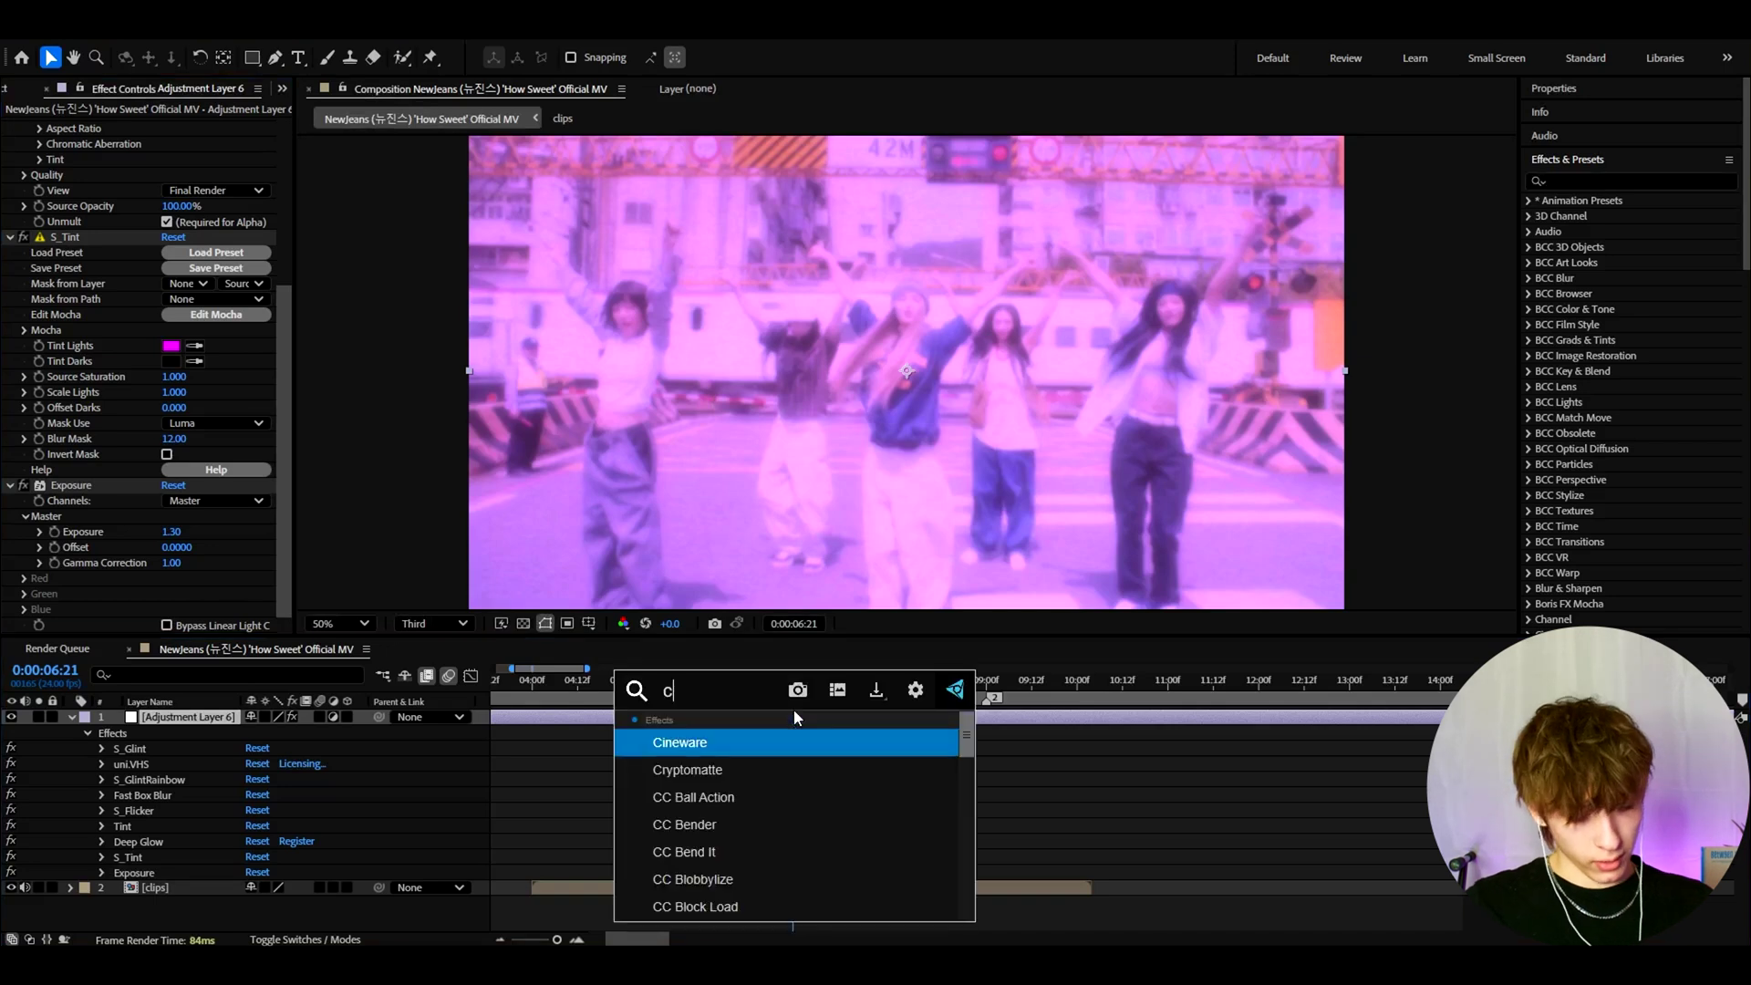
{"action": "key", "text": "Return"}
{"action": "left_click", "coordinate": [209, 404]}
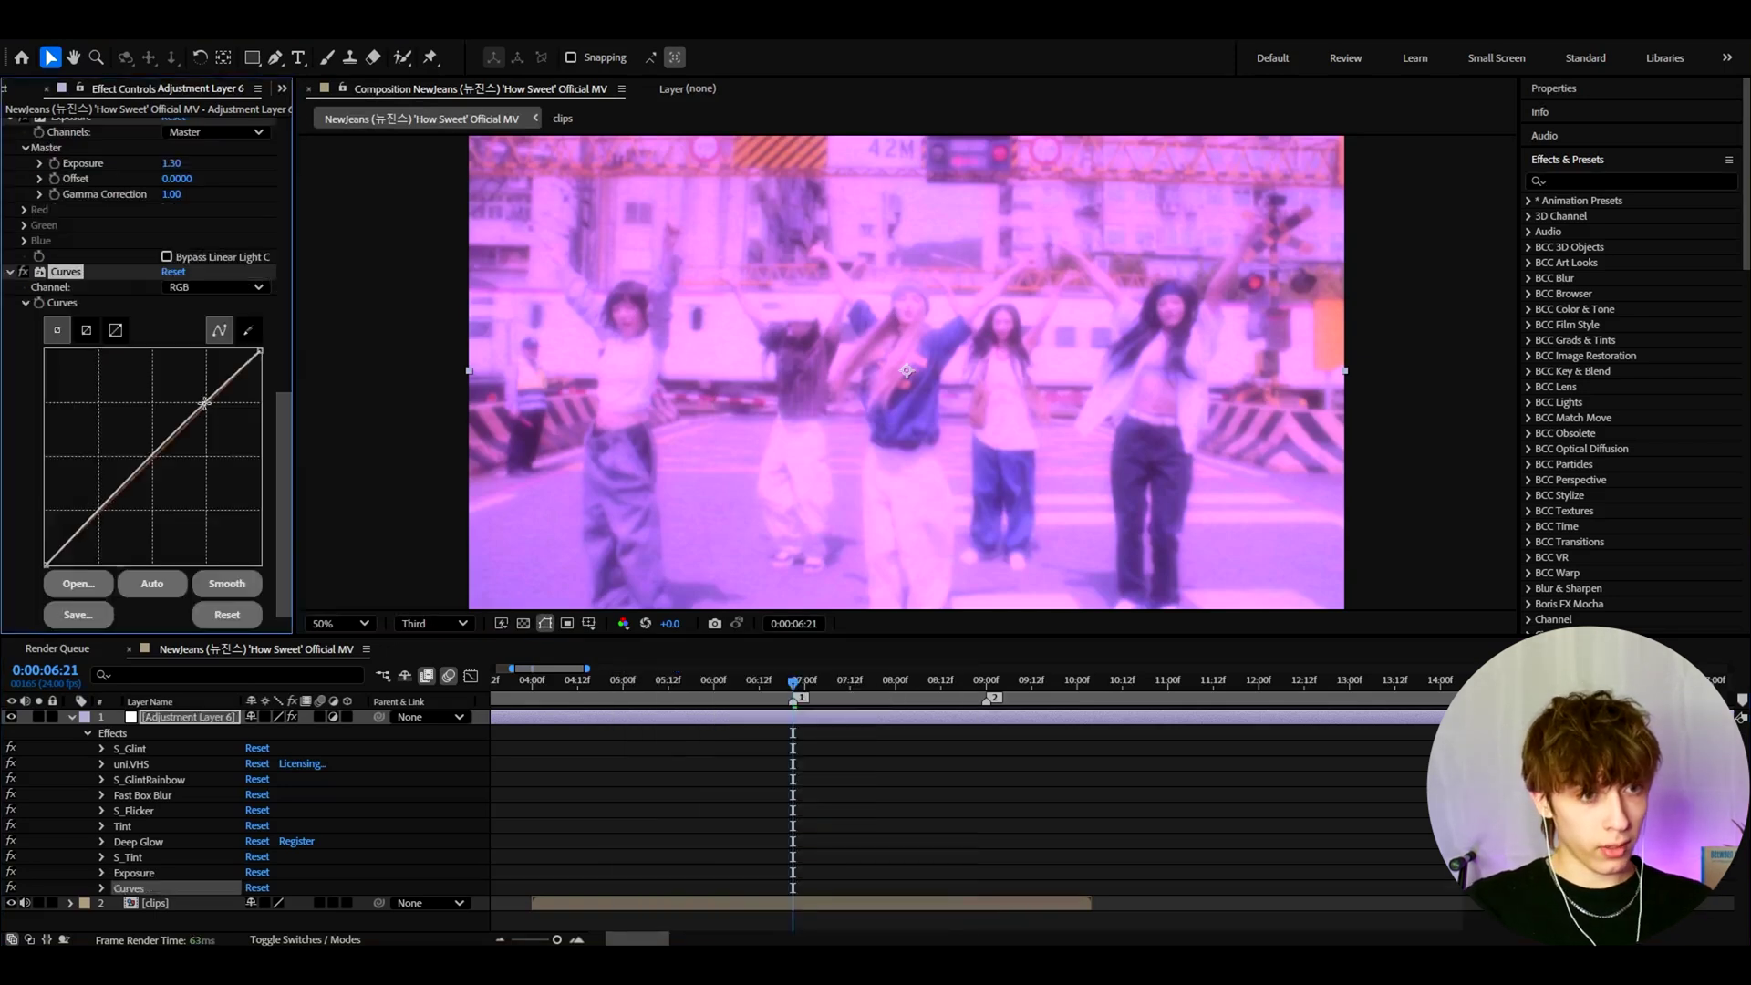
{"action": "left_click_drag", "start_coordinate": [101, 509], "coordinate": [100, 520]}
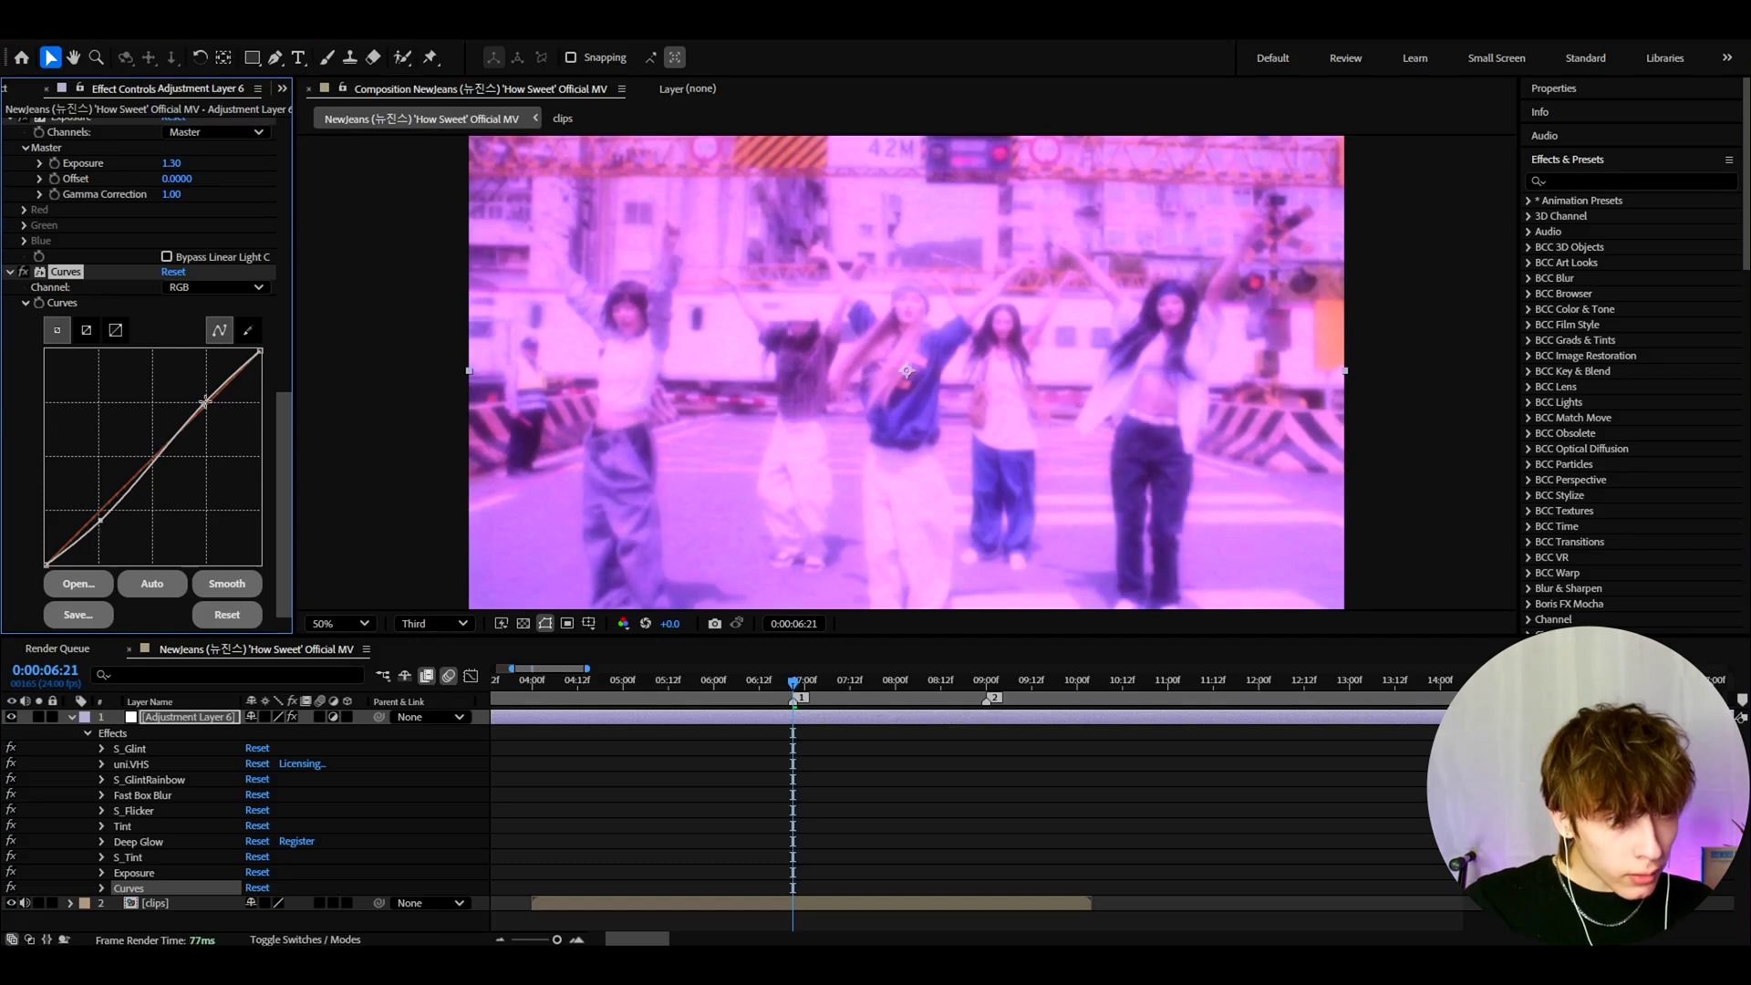
{"action": "left_click_drag", "start_coordinate": [206, 402], "coordinate": [205, 396]}
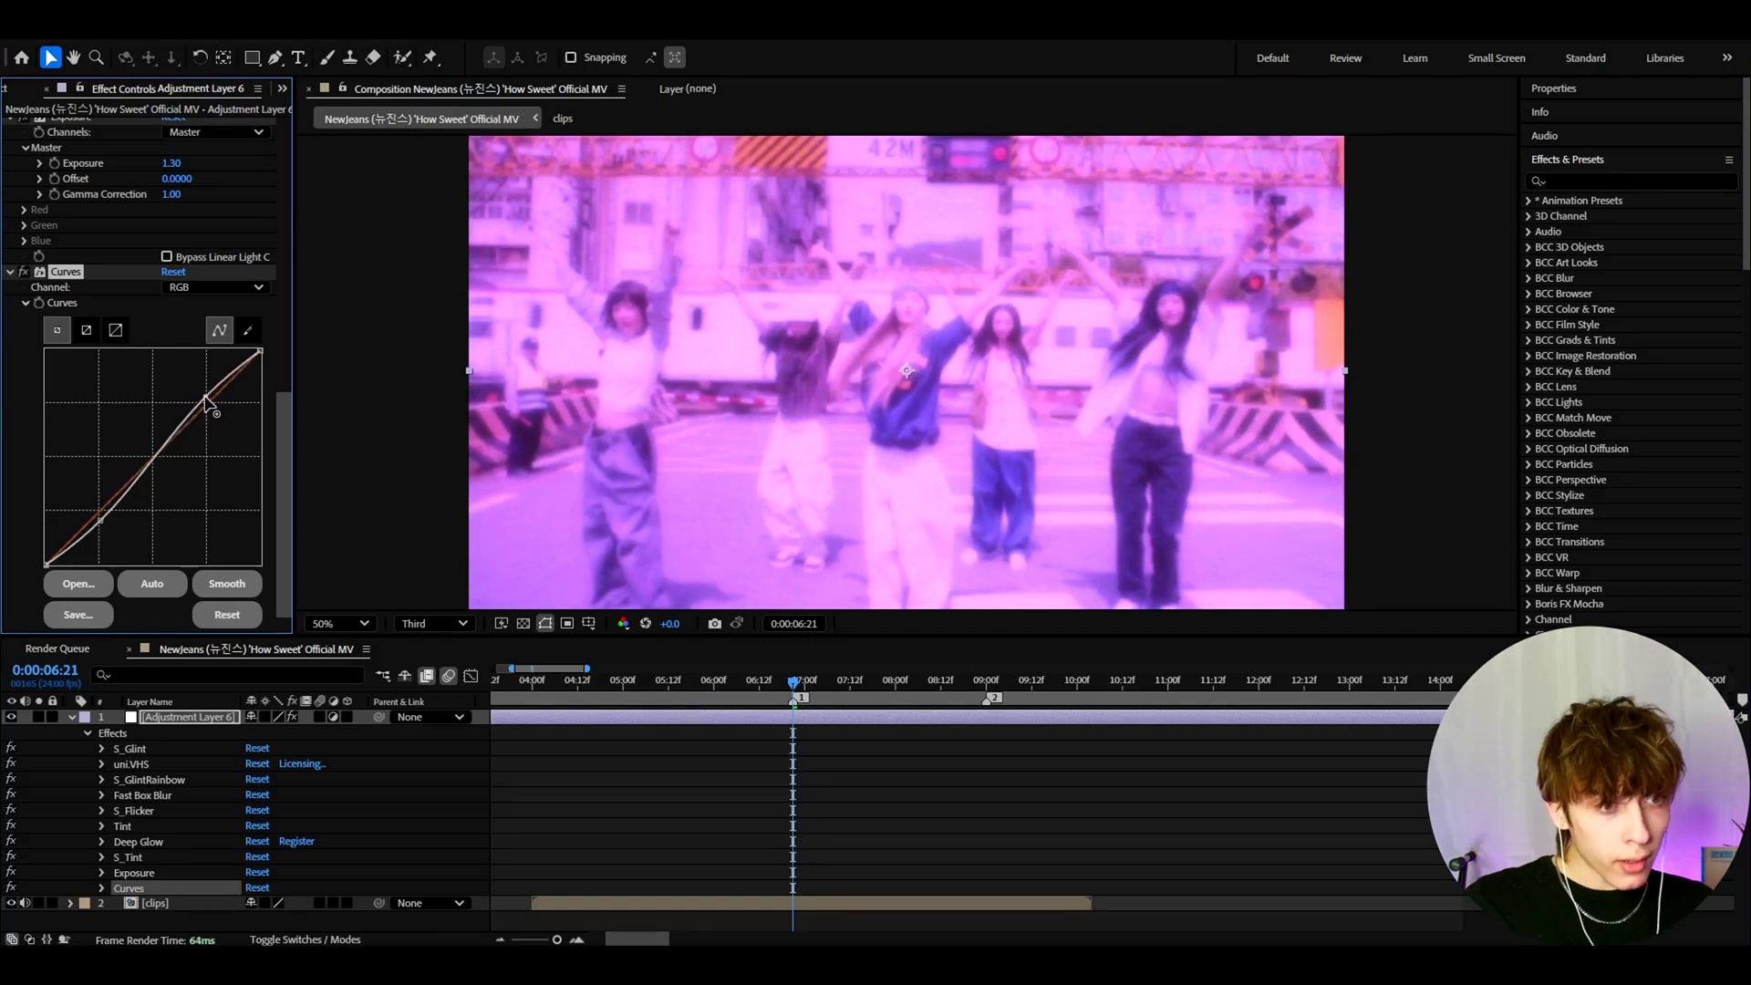
{"action": "left_click_drag", "start_coordinate": [791, 691], "coordinate": [916, 695]}
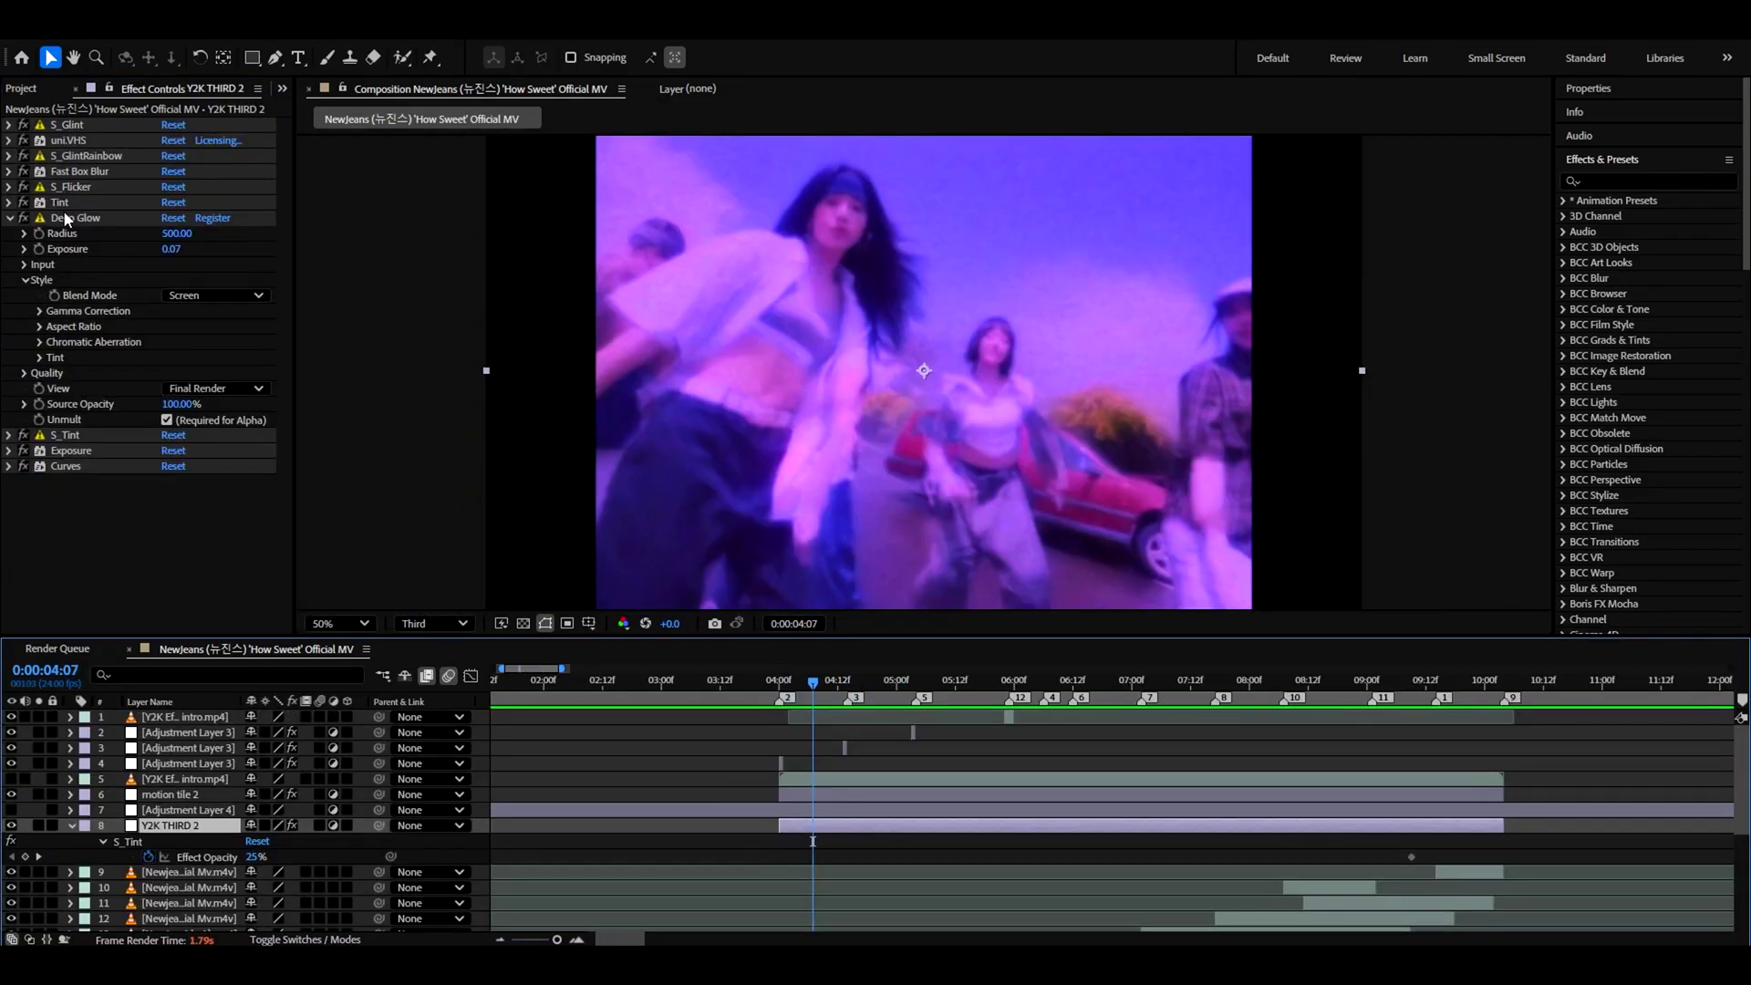
Compare Deep Glow's input Threshold at 0%, then restore it to 60%
{"action": "left_click", "coordinate": [69, 216]}
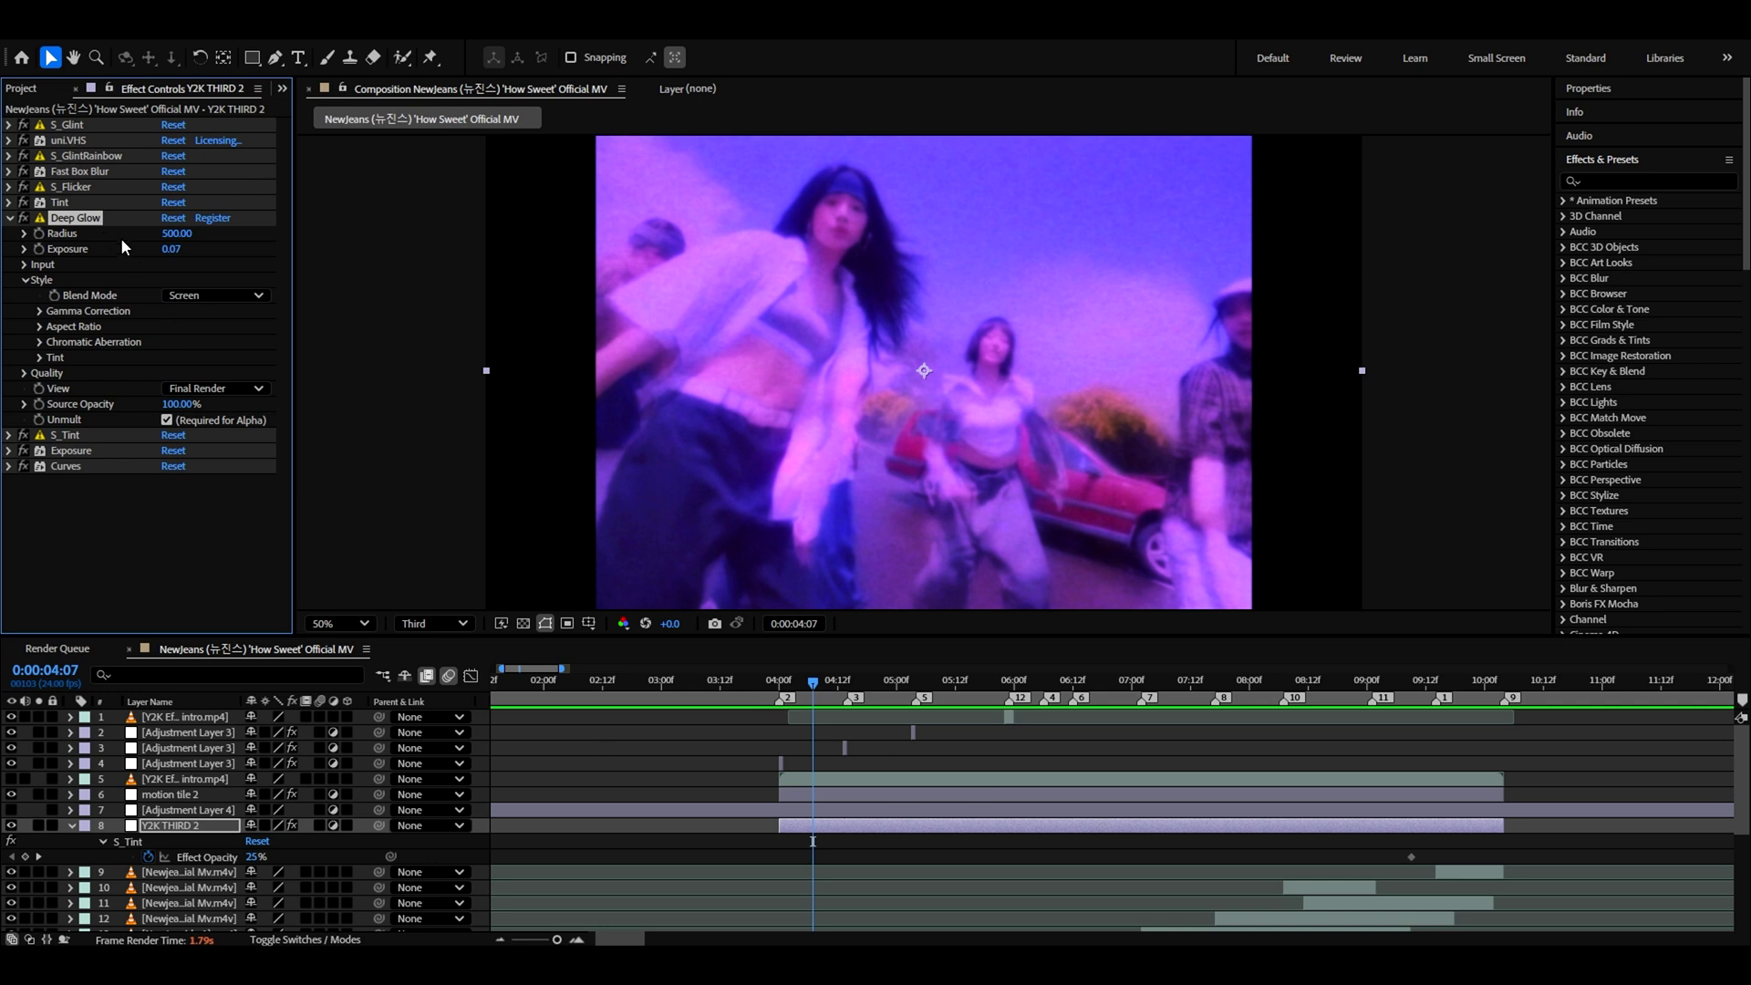
{"action": "left_click", "coordinate": [25, 266]}
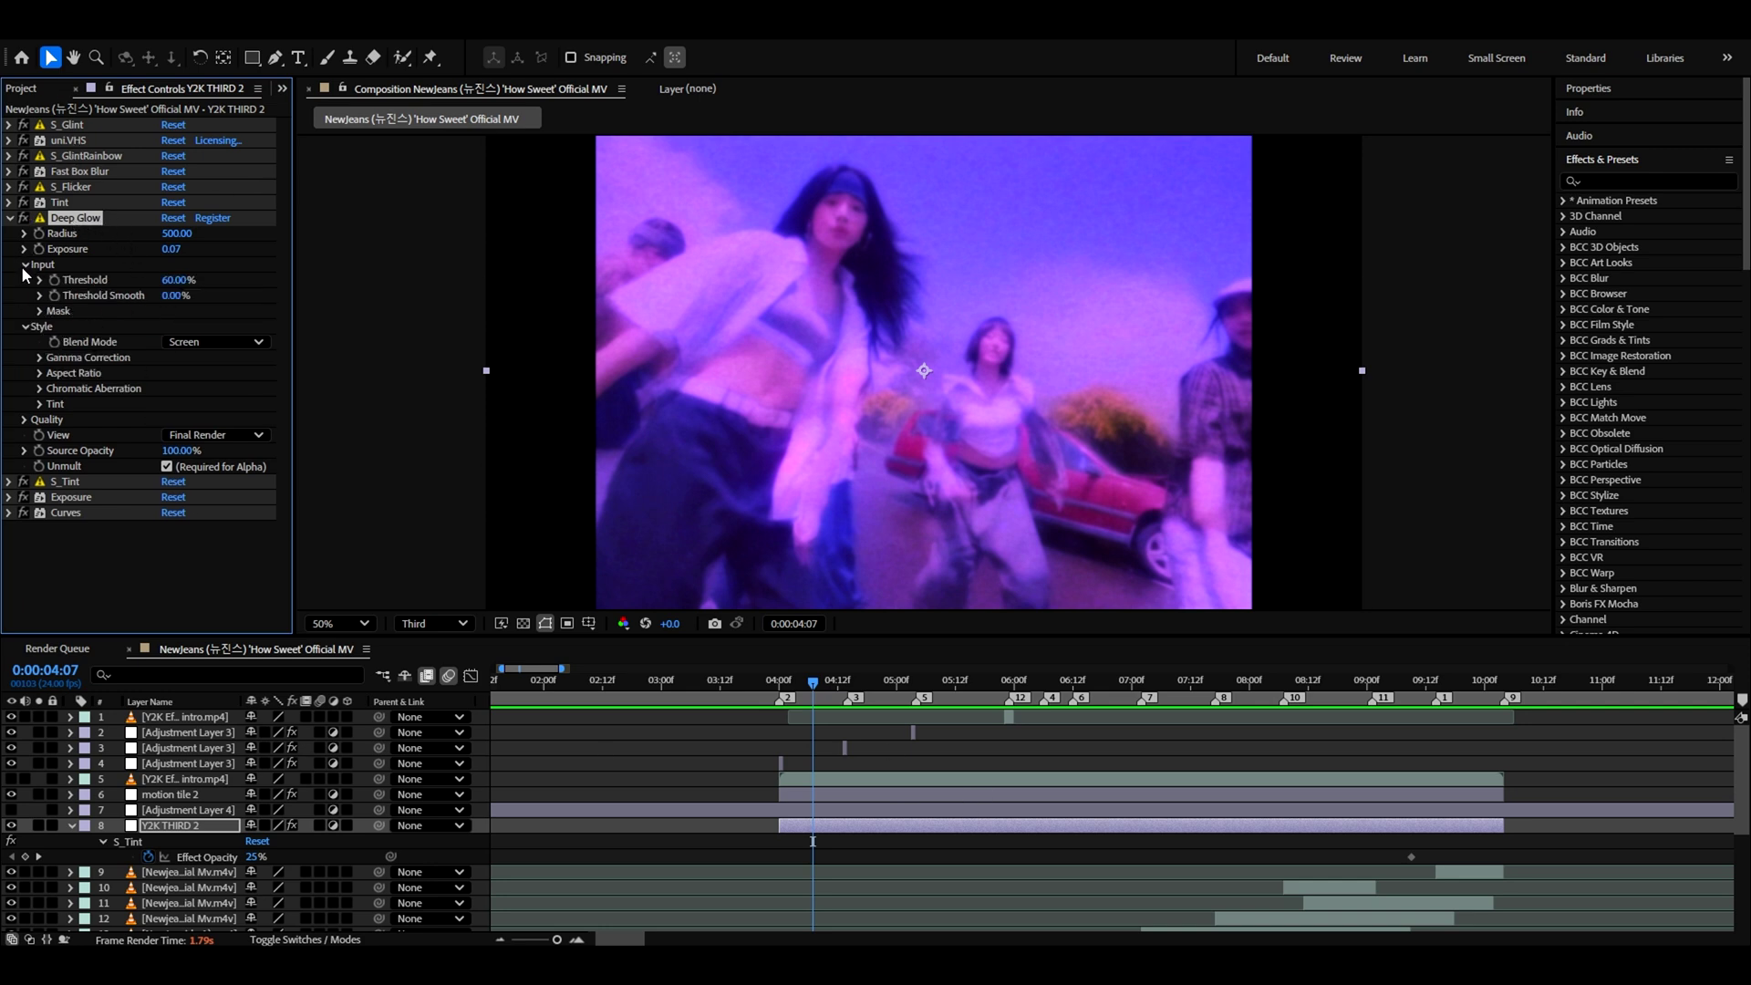
{"action": "left_click", "coordinate": [179, 280]}
{"action": "type", "text": "0"}
{"action": "key", "text": "Return"}
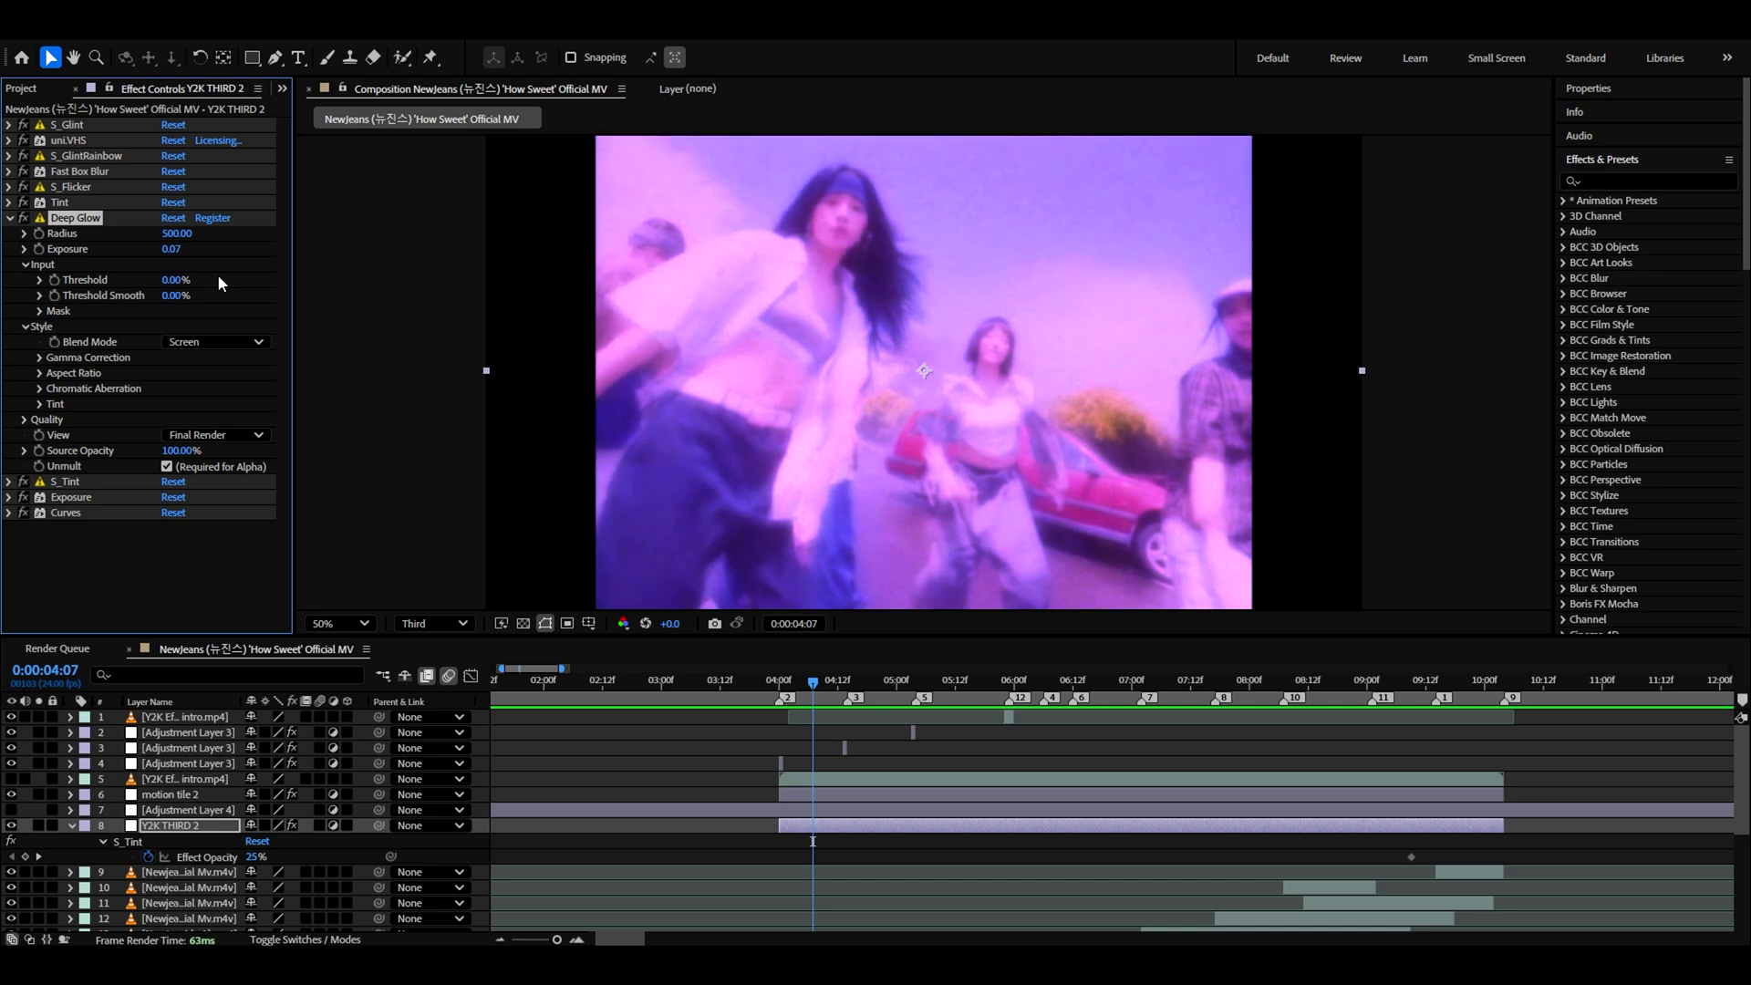
{"action": "left_click", "coordinate": [187, 277]}
{"action": "type", "text": "60"}
{"action": "key", "text": "Return"}
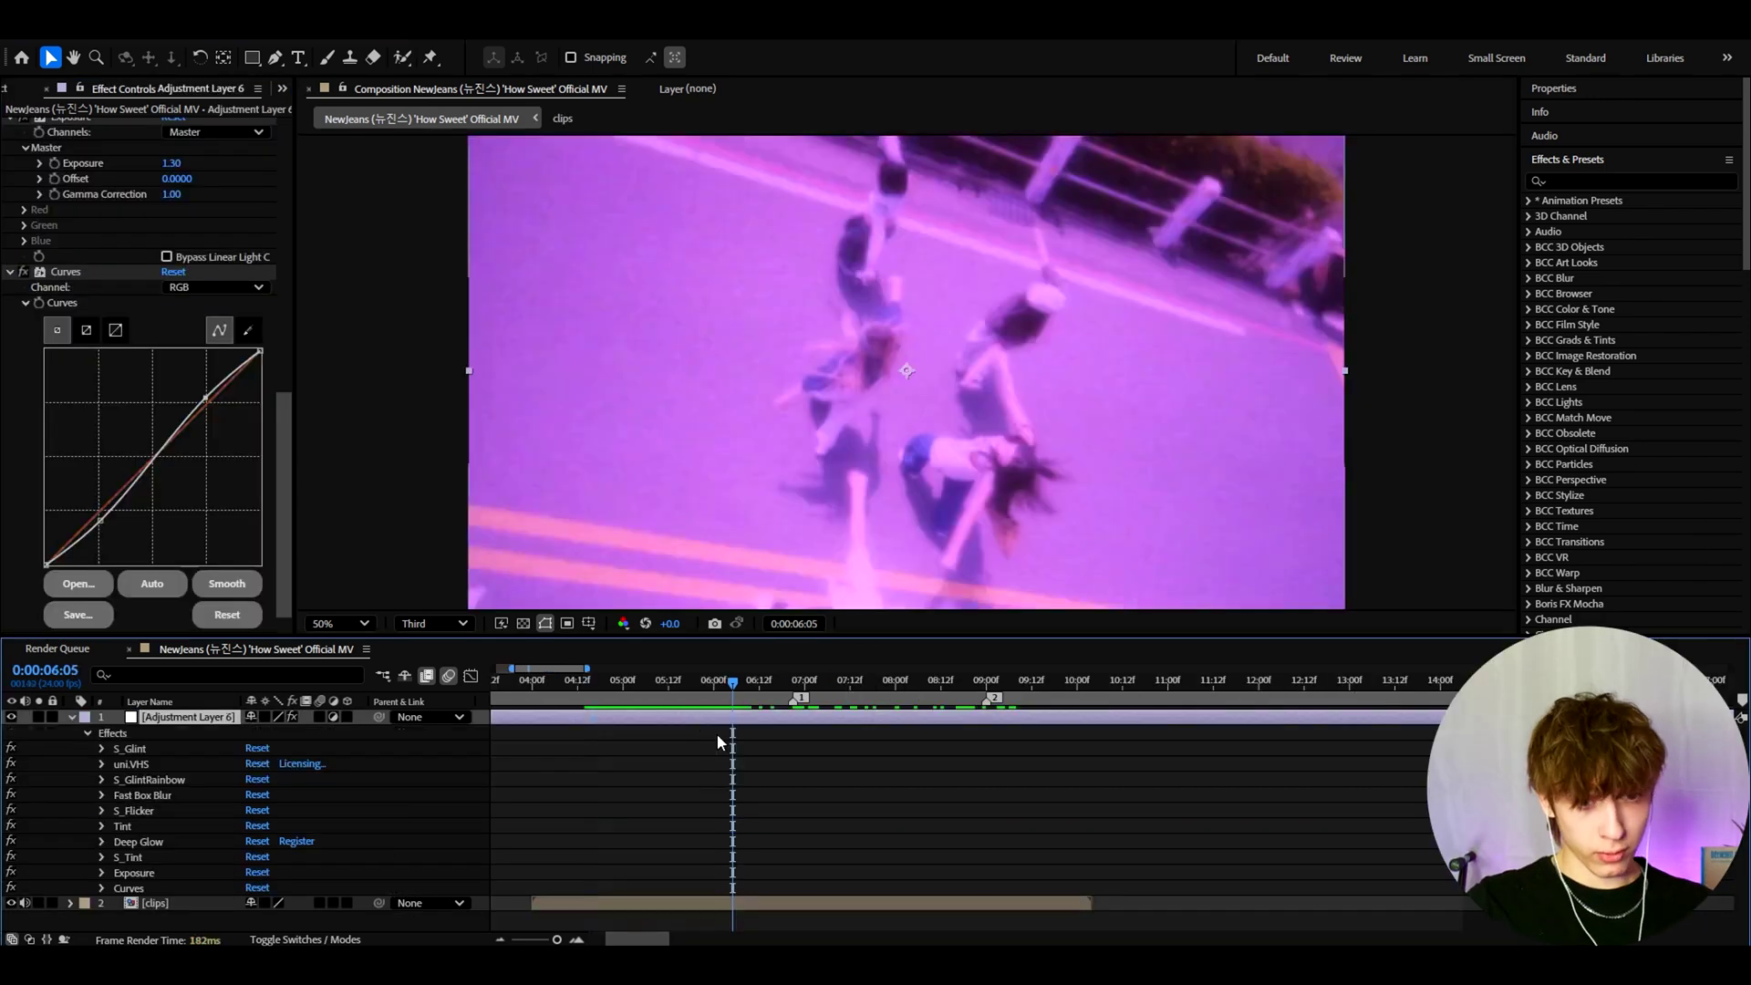
Add Adjustment Layer 7 with Motion Tile at Output Width 75 and preview playback
{"action": "key", "text": "ctrl+alt+y"}
{"action": "key", "text": "ctrl+space"}
{"action": "type", "text": "moti"}
{"action": "left_click", "coordinate": [632, 788]}
{"action": "left_click", "coordinate": [173, 186]}
{"action": "key", "text": "BackSpace"}
{"action": "type", "text": "75"}
{"action": "key", "text": "Return"}
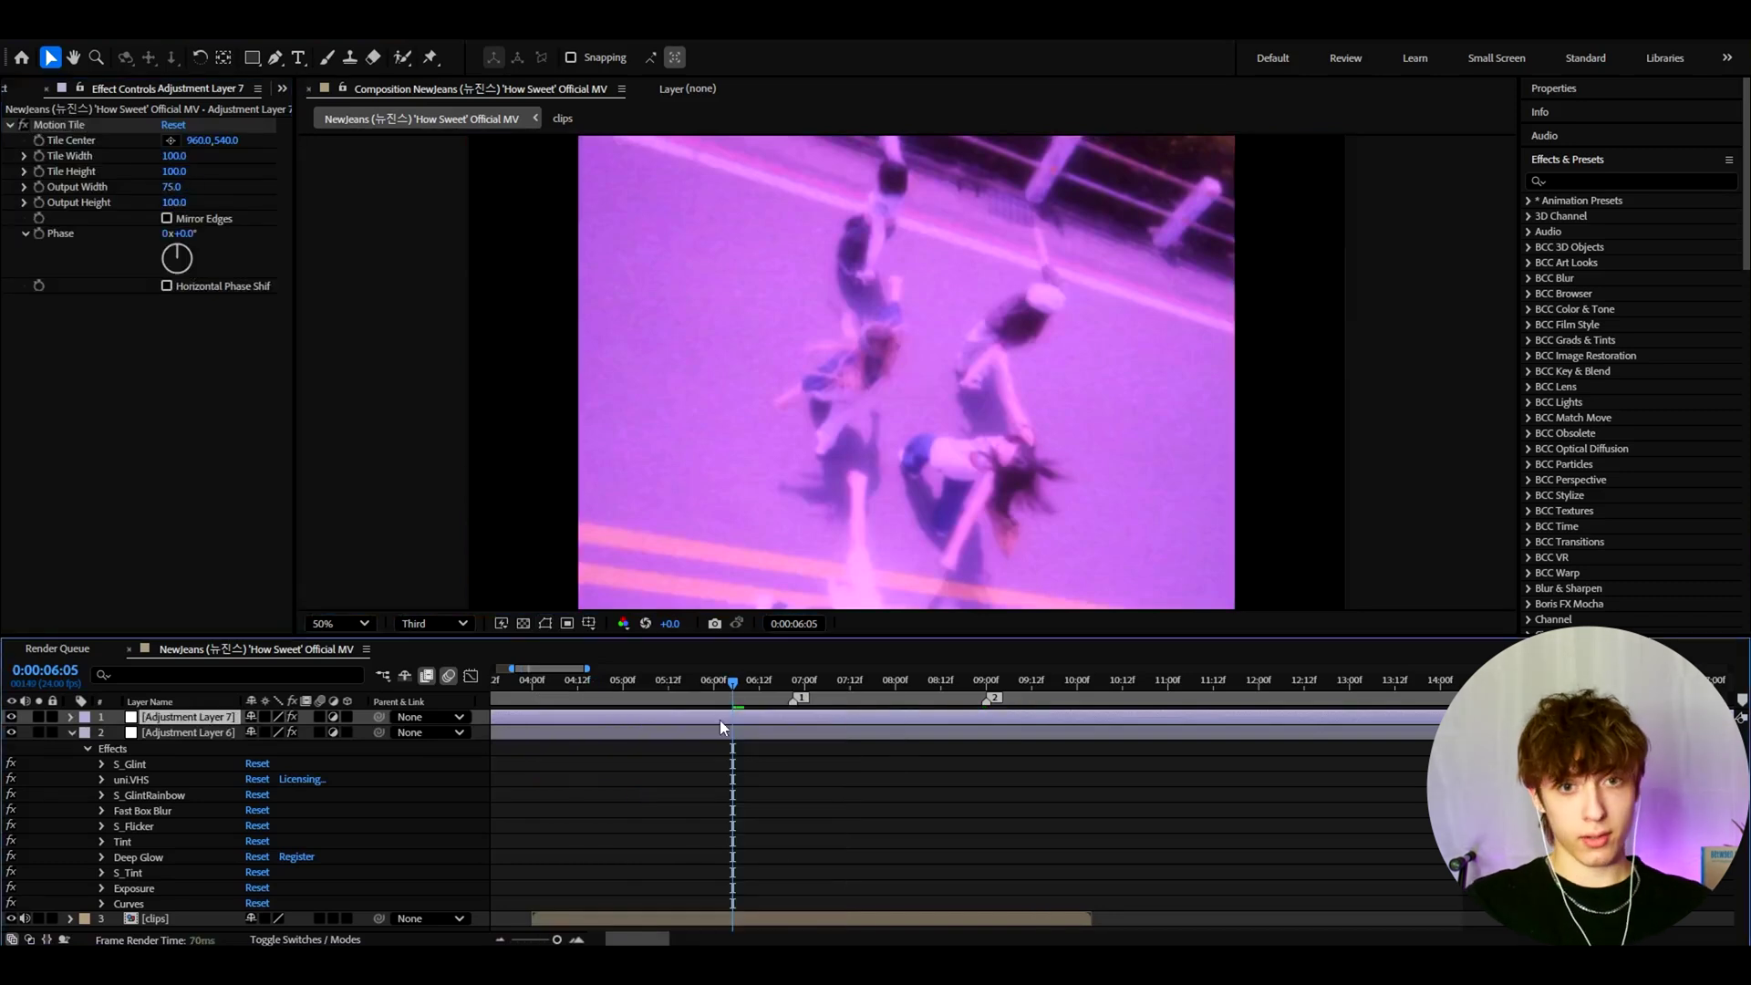
{"action": "key", "text": "space"}
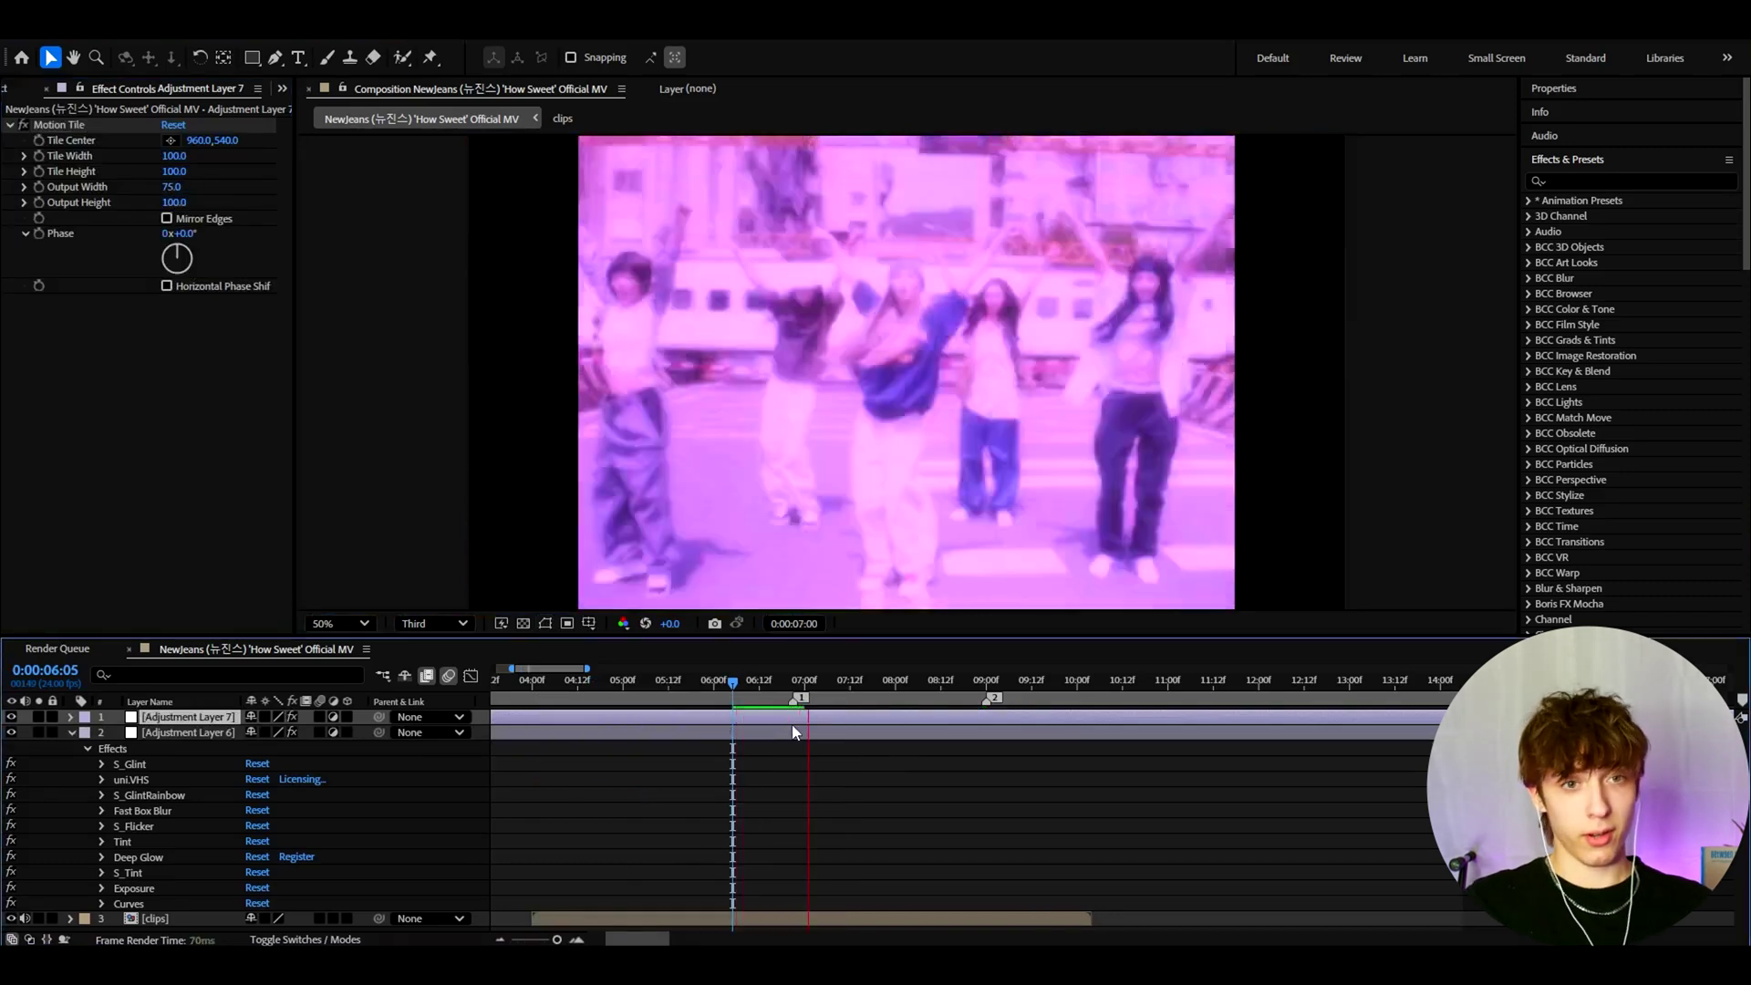
{"action": "left_click", "coordinate": [782, 683]}
Save all of Adjustment Layer 6's effects as the 'Y2K E' animation preset
{"action": "left_click", "coordinate": [821, 732]}
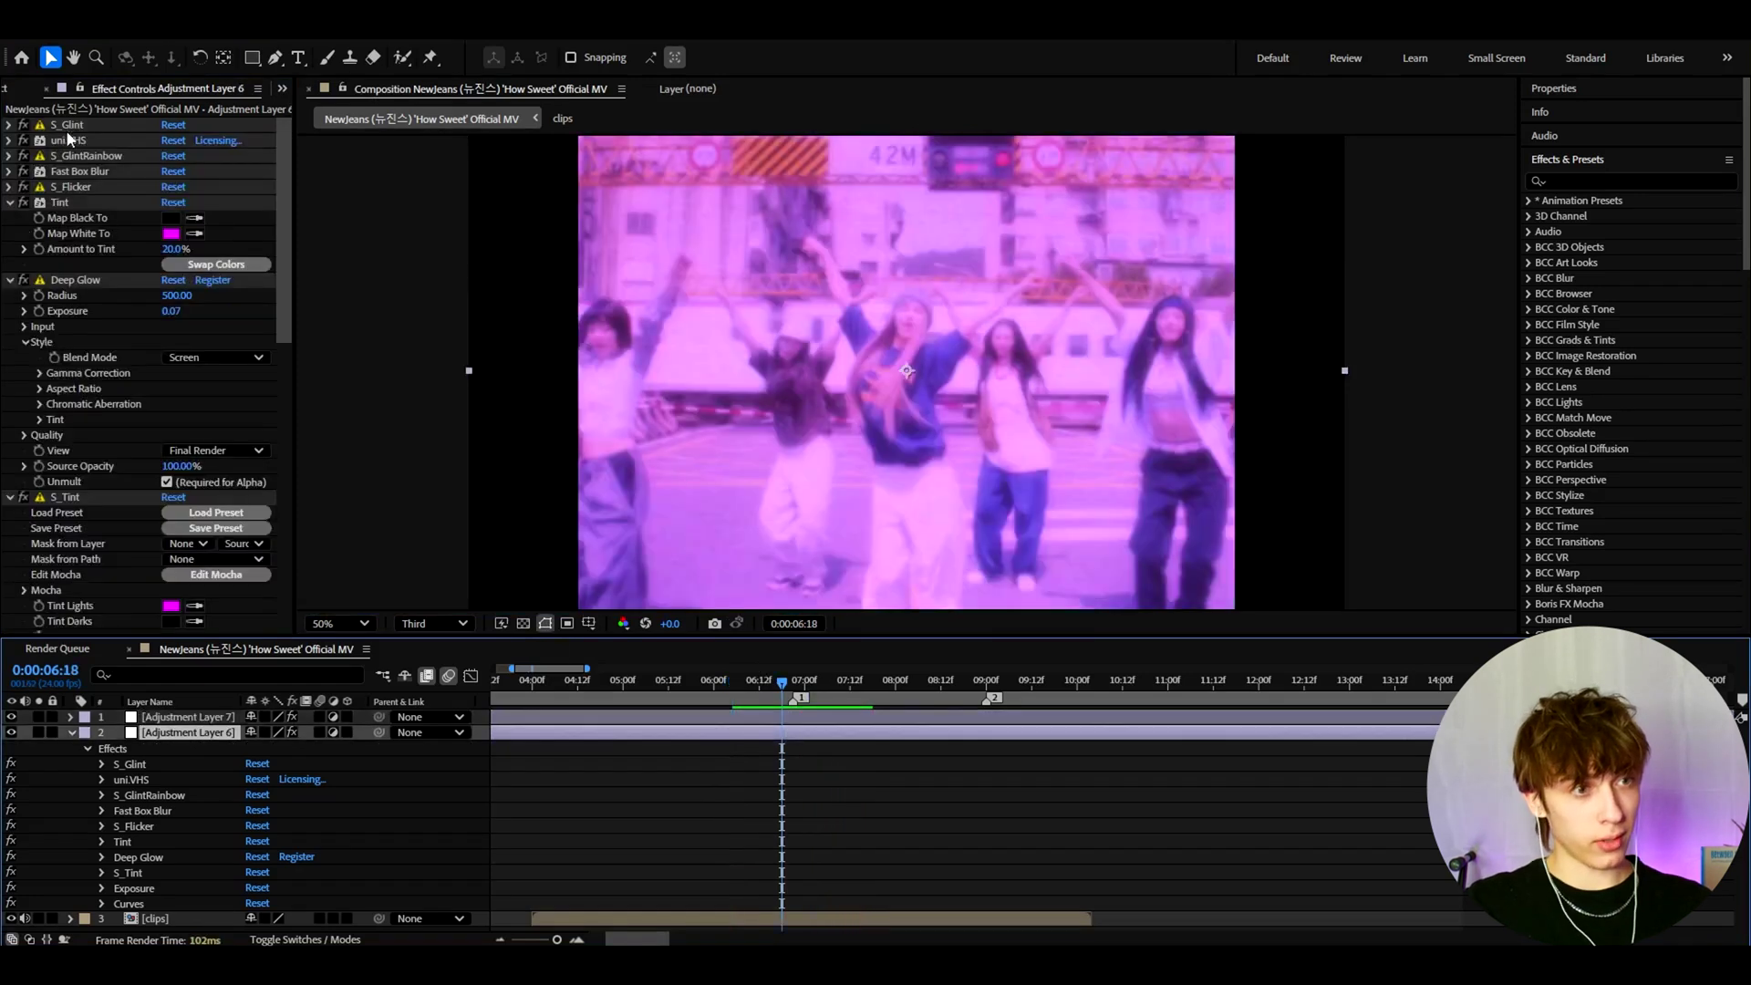
{"action": "key", "text": "ctrl+a"}
{"action": "left_click", "coordinate": [235, 23]}
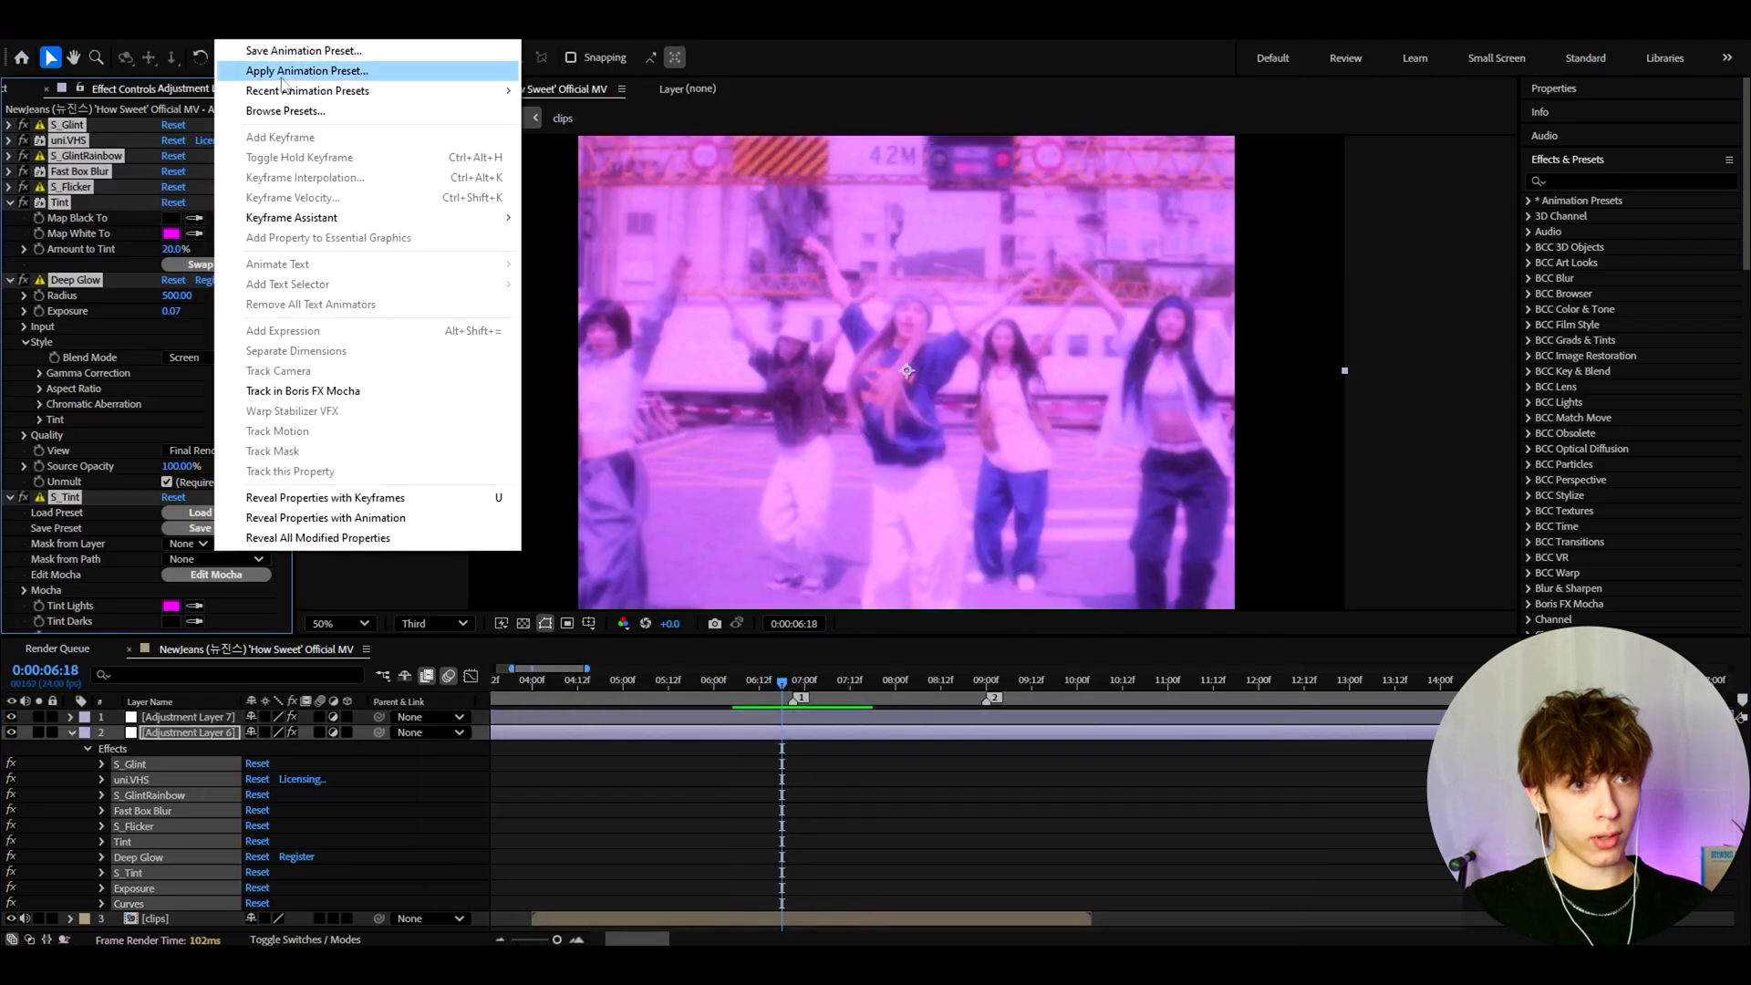
{"action": "left_click", "coordinate": [293, 50]}
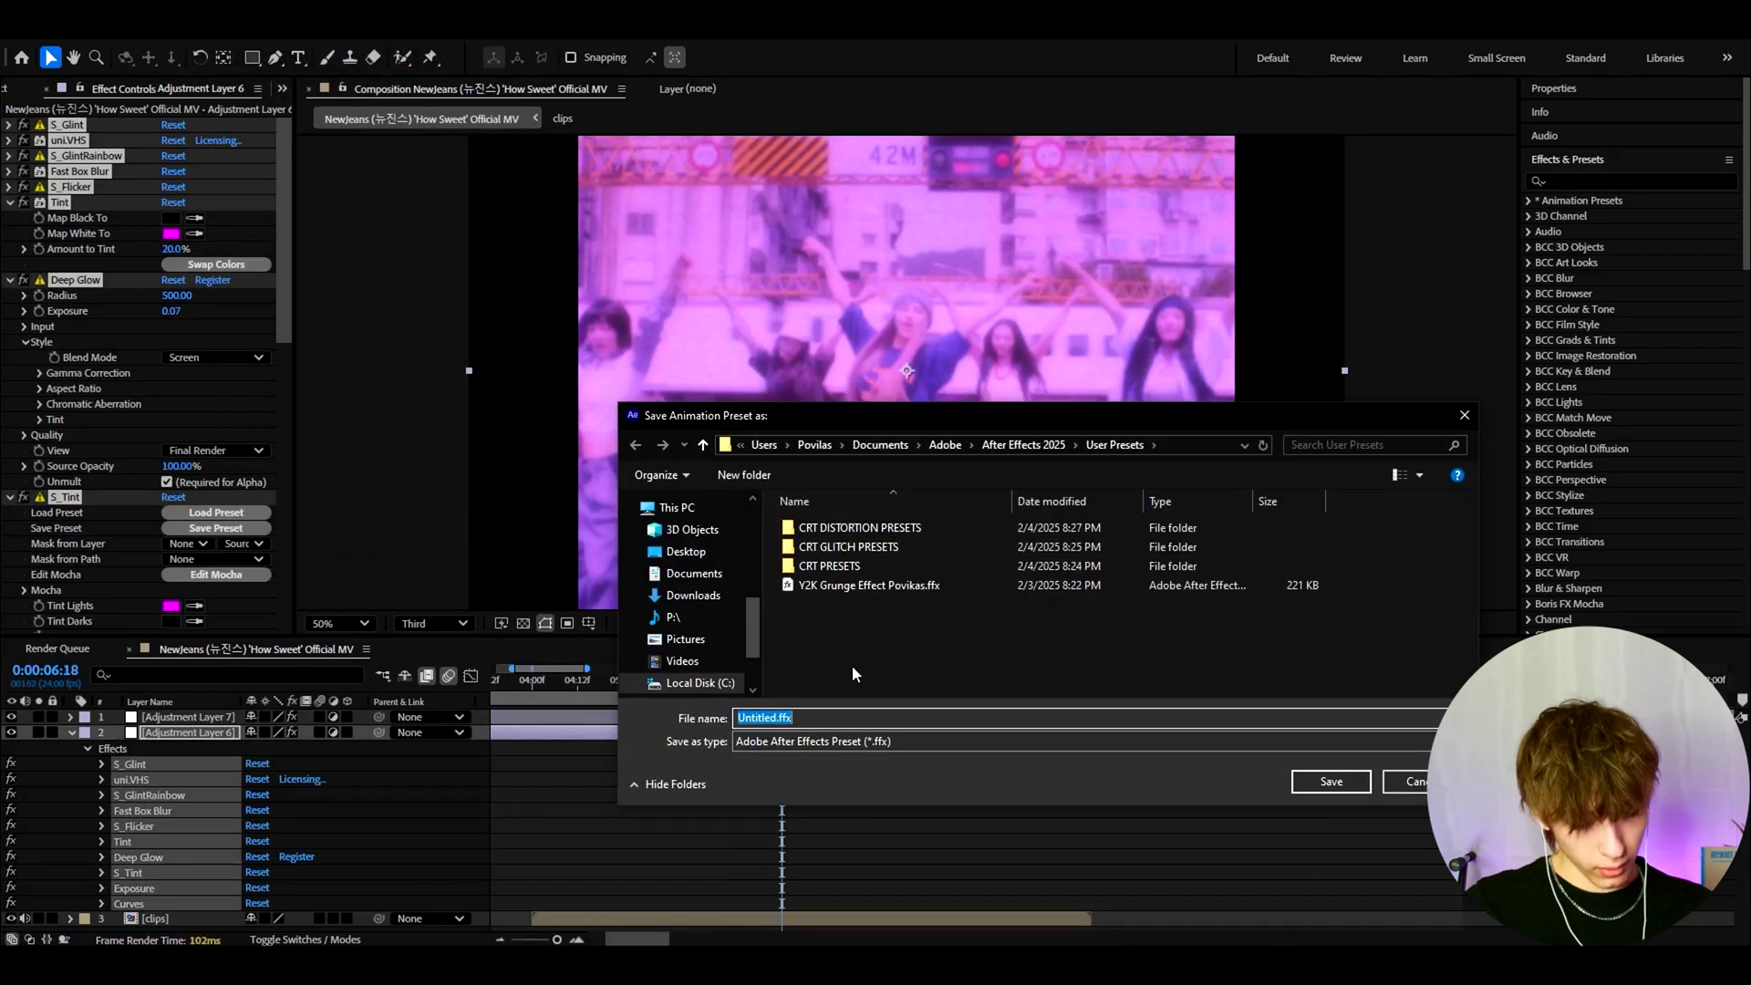
{"action": "type", "text": "Y2K Effect Povikas"}
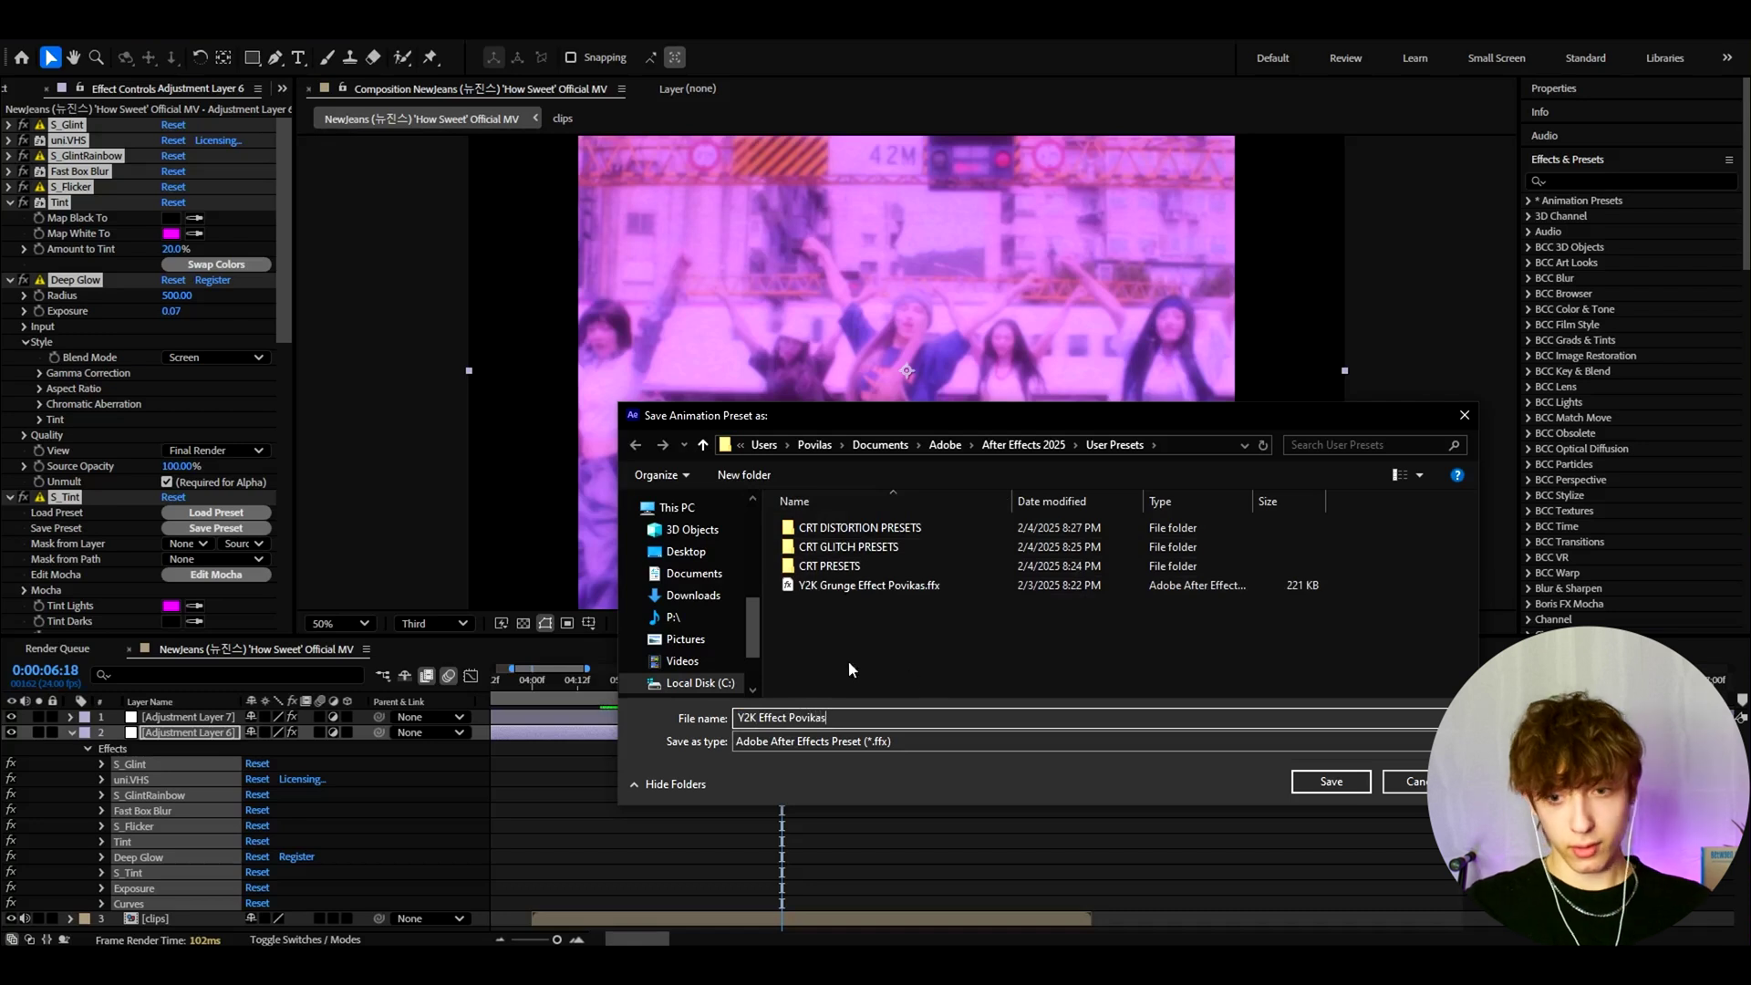
{"action": "left_click", "coordinate": [1332, 781]}
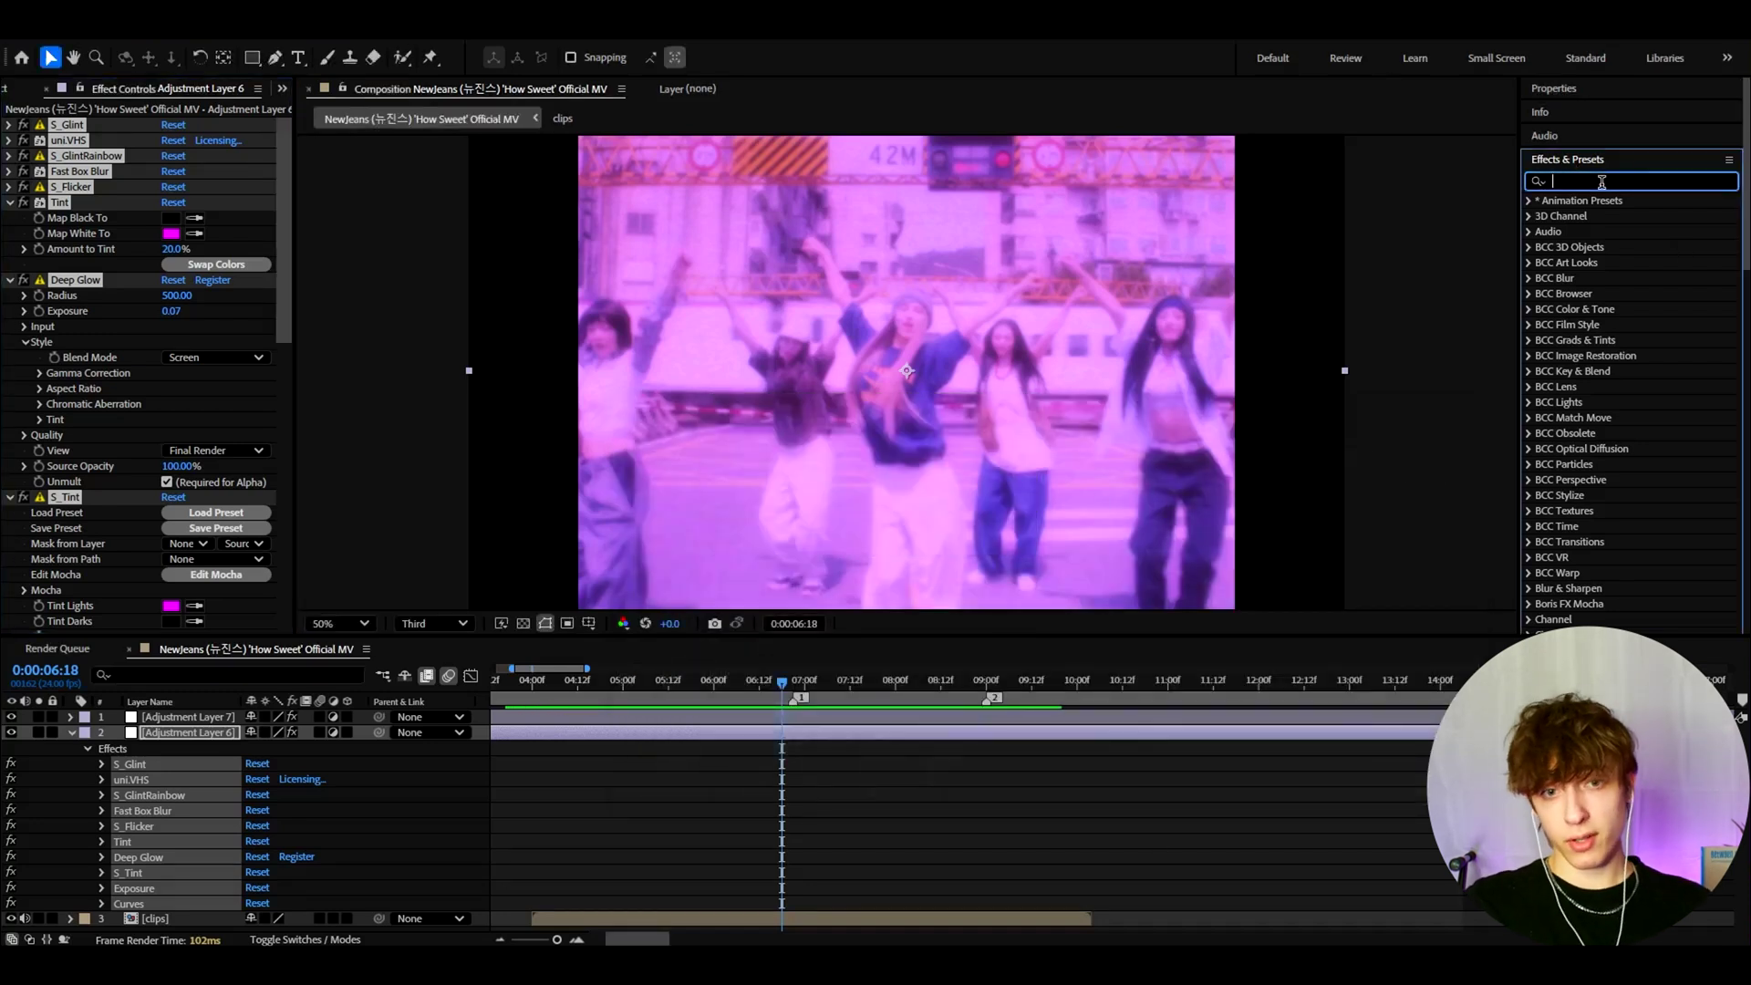
Hide Adjustment Layer 6 at 0:00:06:20 to reveal the original footage, keeping preview resolution at Full
{"action": "left_click_drag", "start_coordinate": [782, 693], "coordinate": [722, 691]}
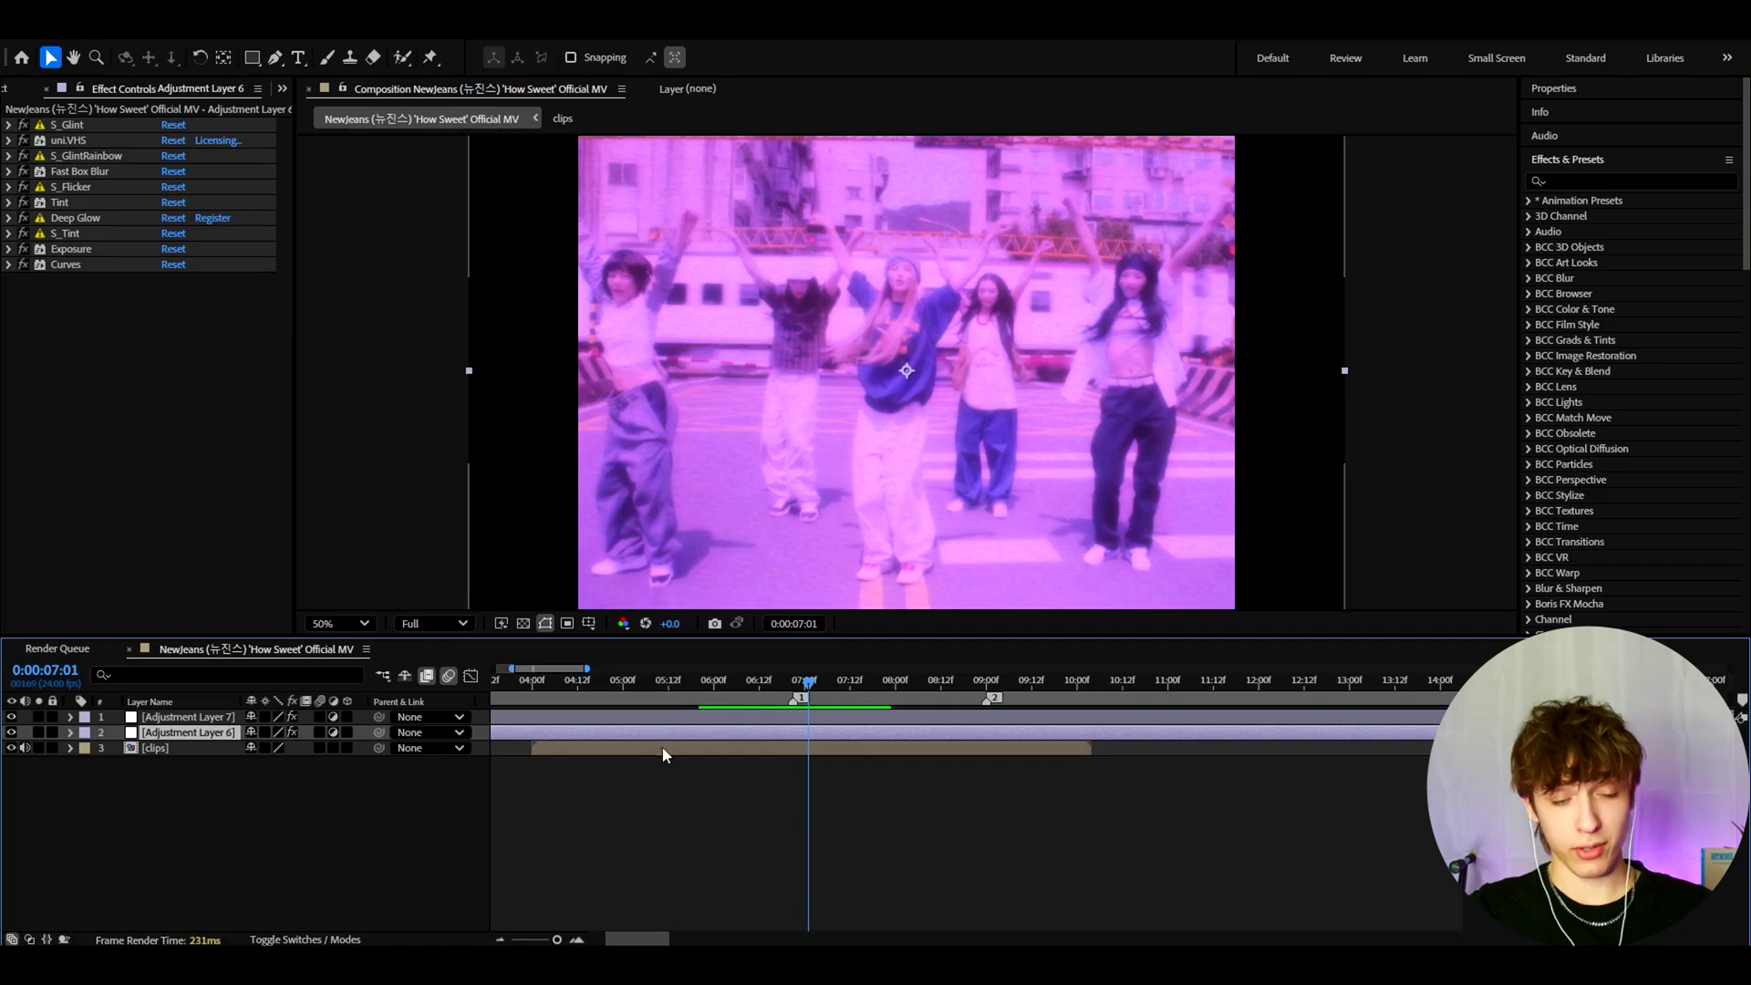
{"action": "left_click_drag", "start_coordinate": [808, 686], "coordinate": [790, 686]}
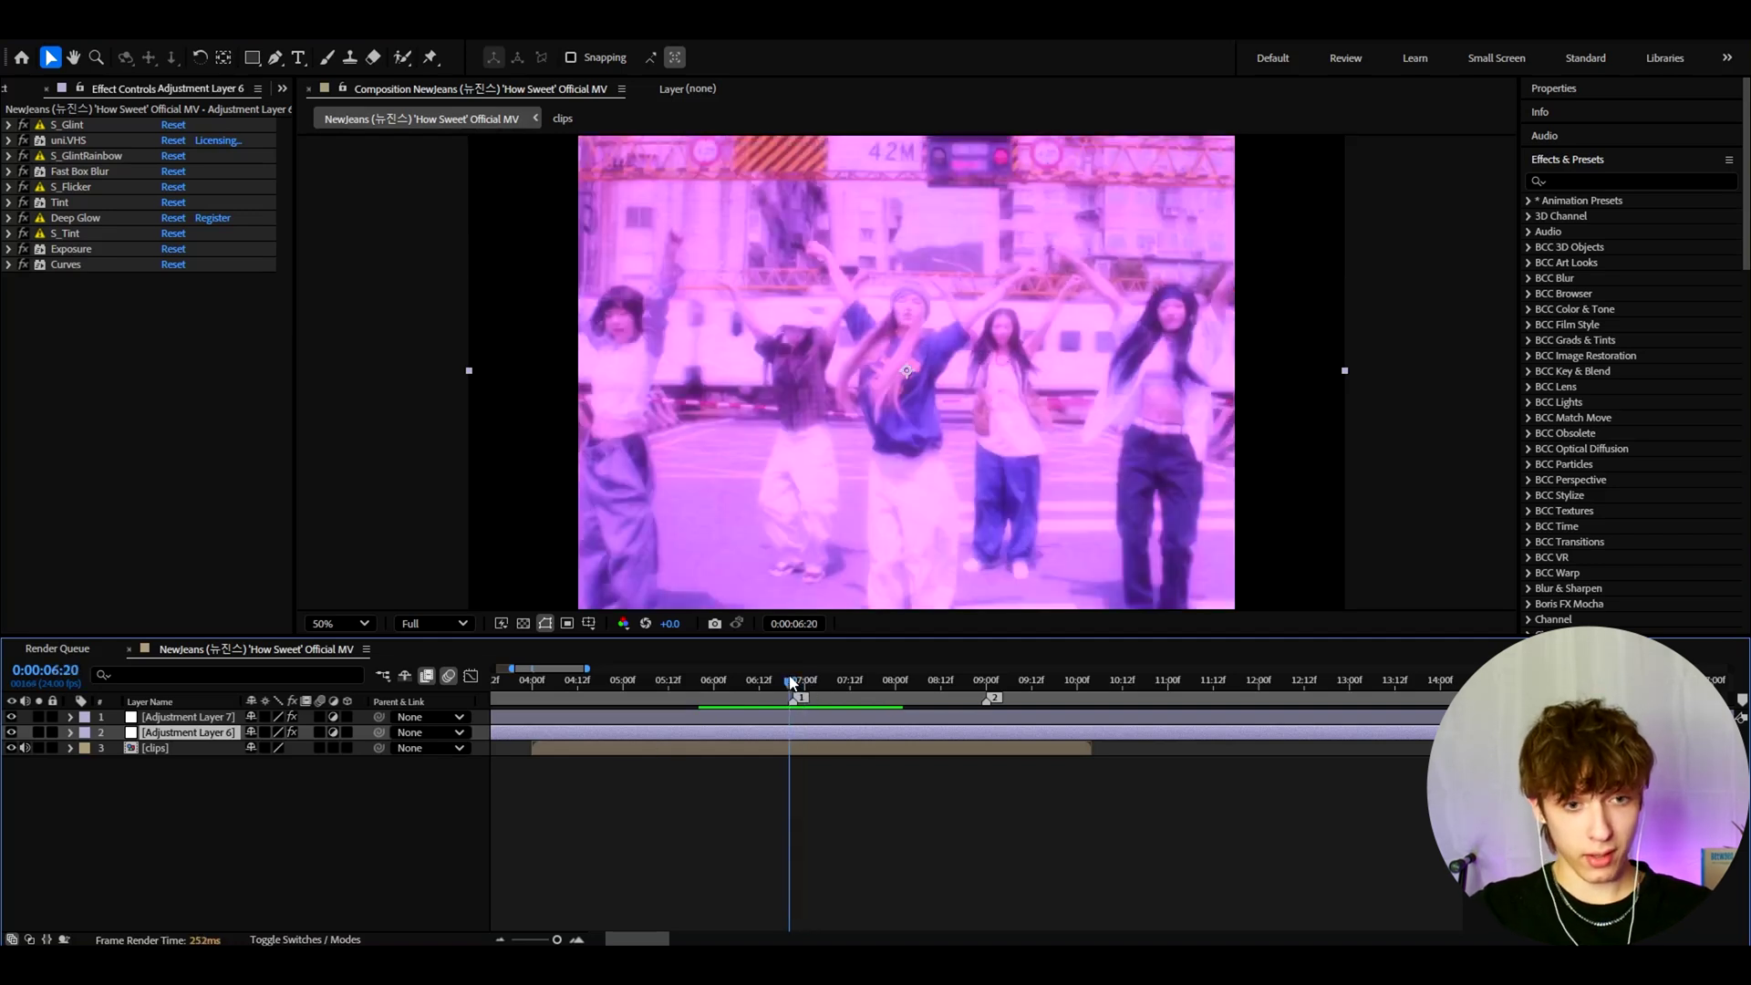
{"action": "left_click", "coordinate": [12, 733]}
{"action": "left_click", "coordinate": [432, 623]}
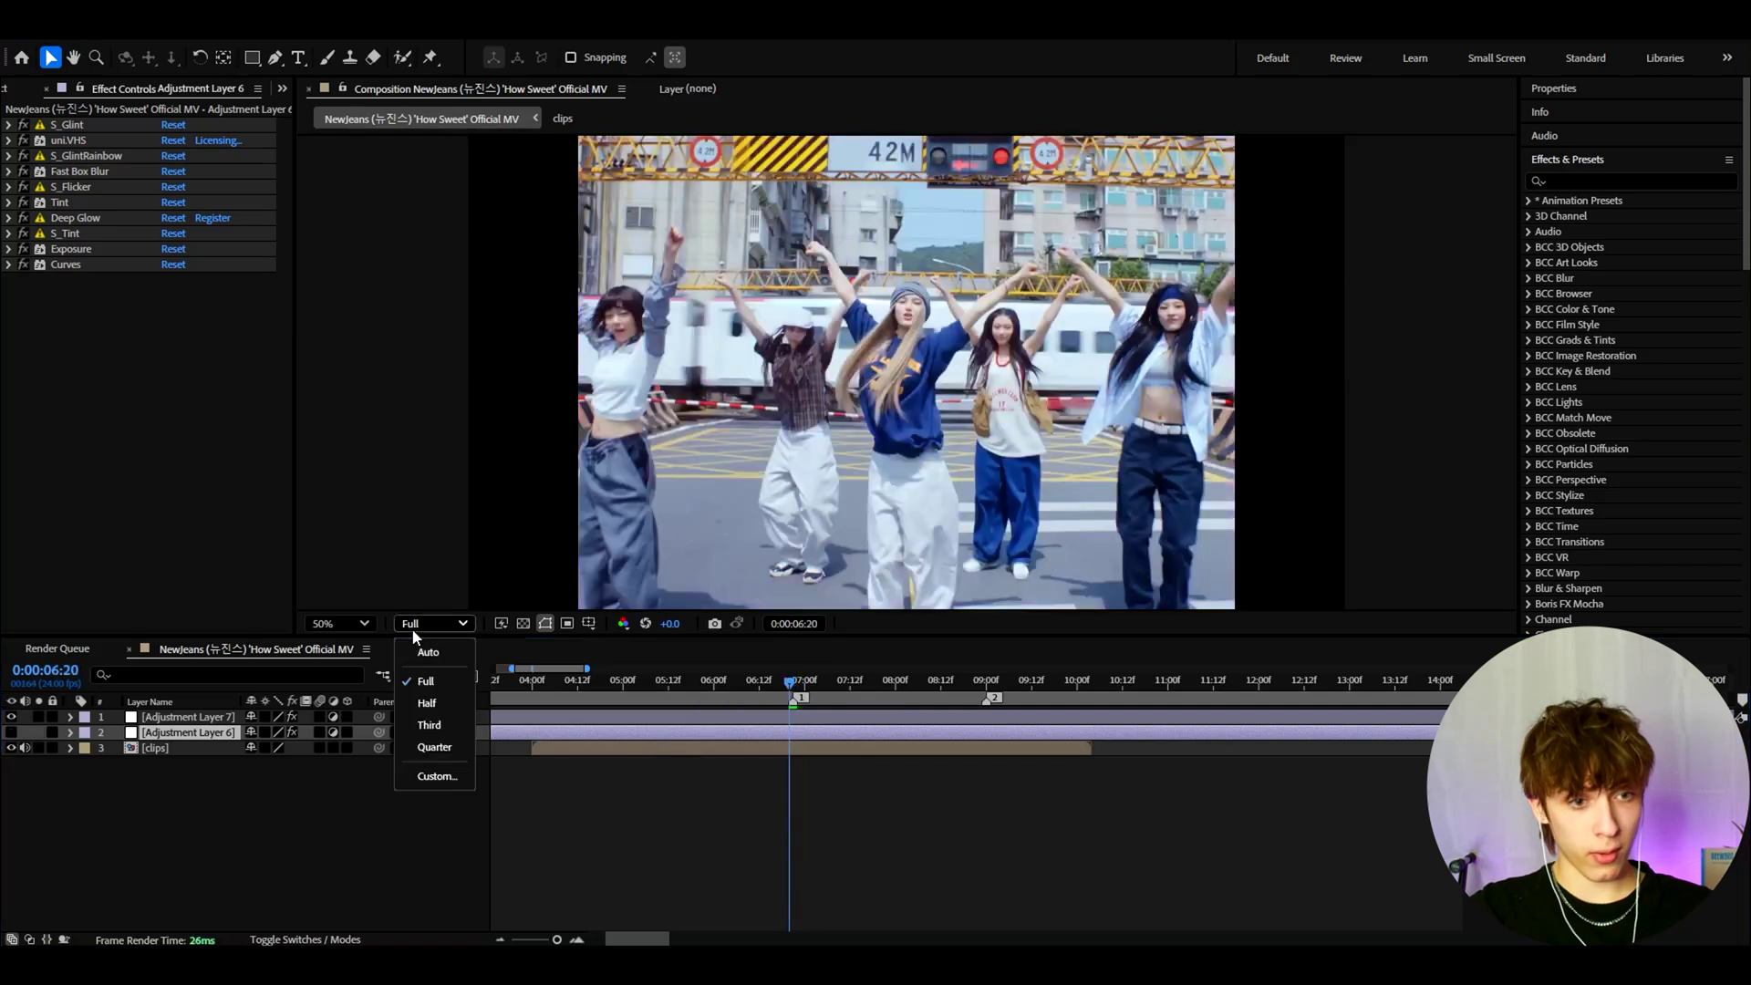
{"action": "left_click", "coordinate": [426, 681]}
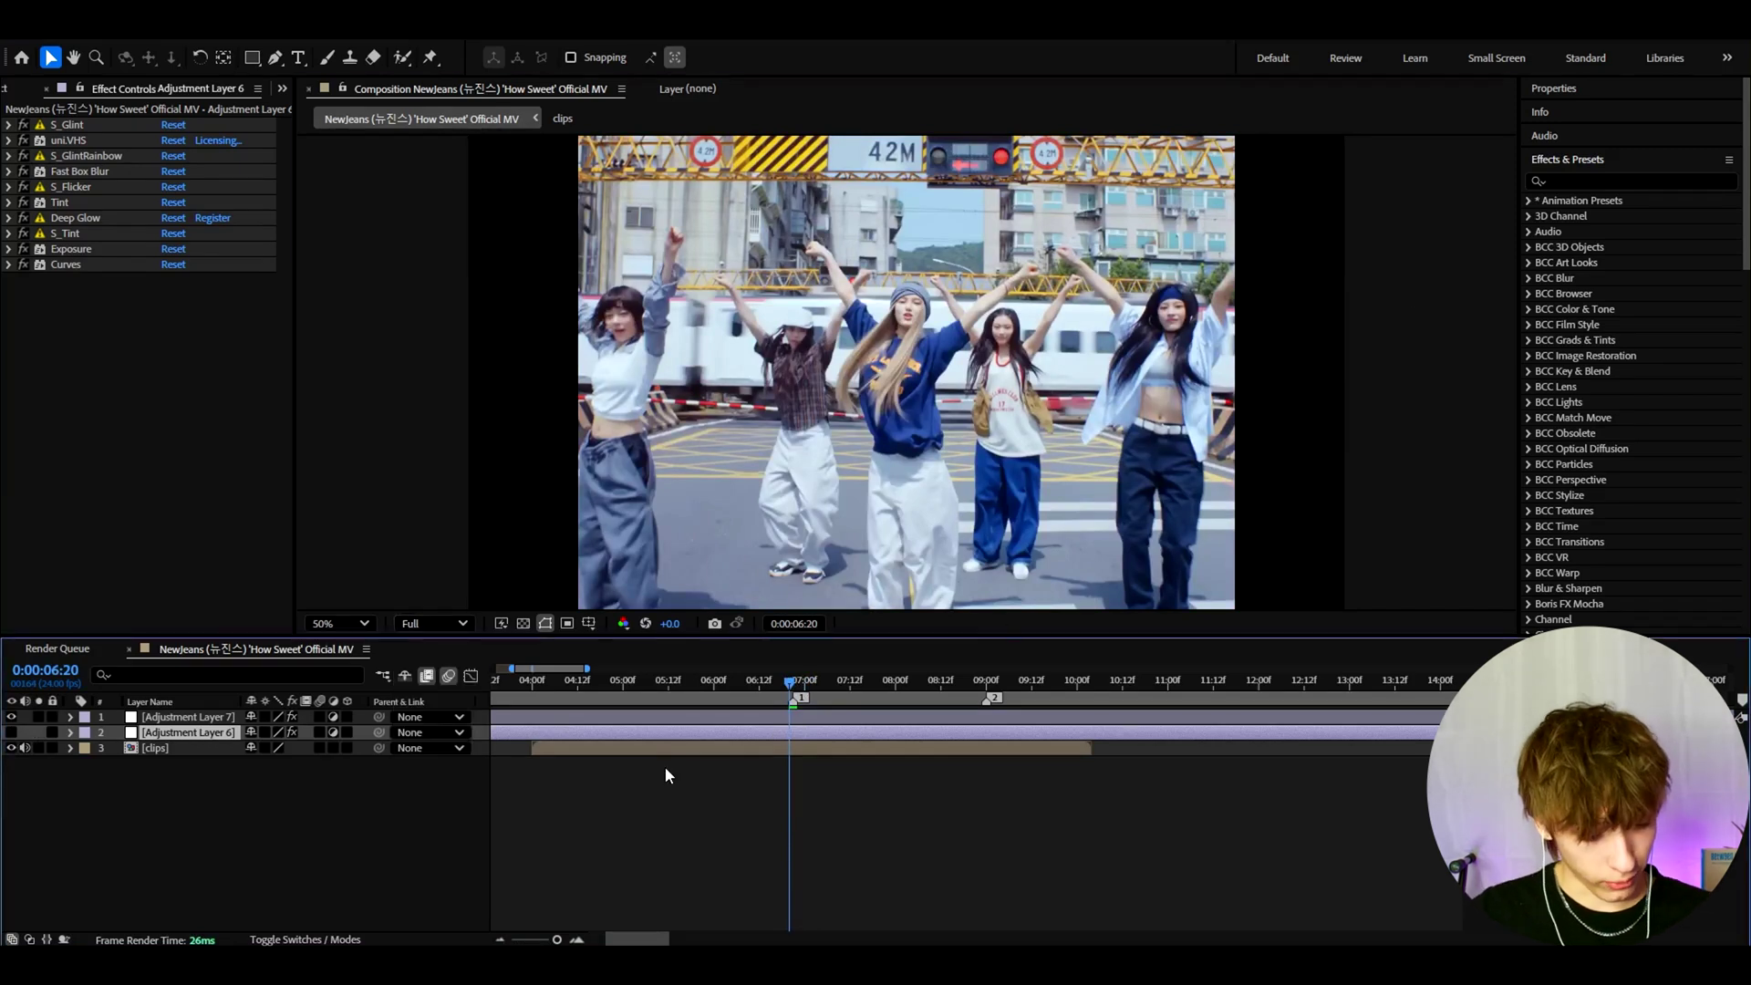
Add a new adjustment layer and apply the Blury Y2K Halftone preset found by searching 'y2k'
{"action": "key", "text": "ctrl+alt+y"}
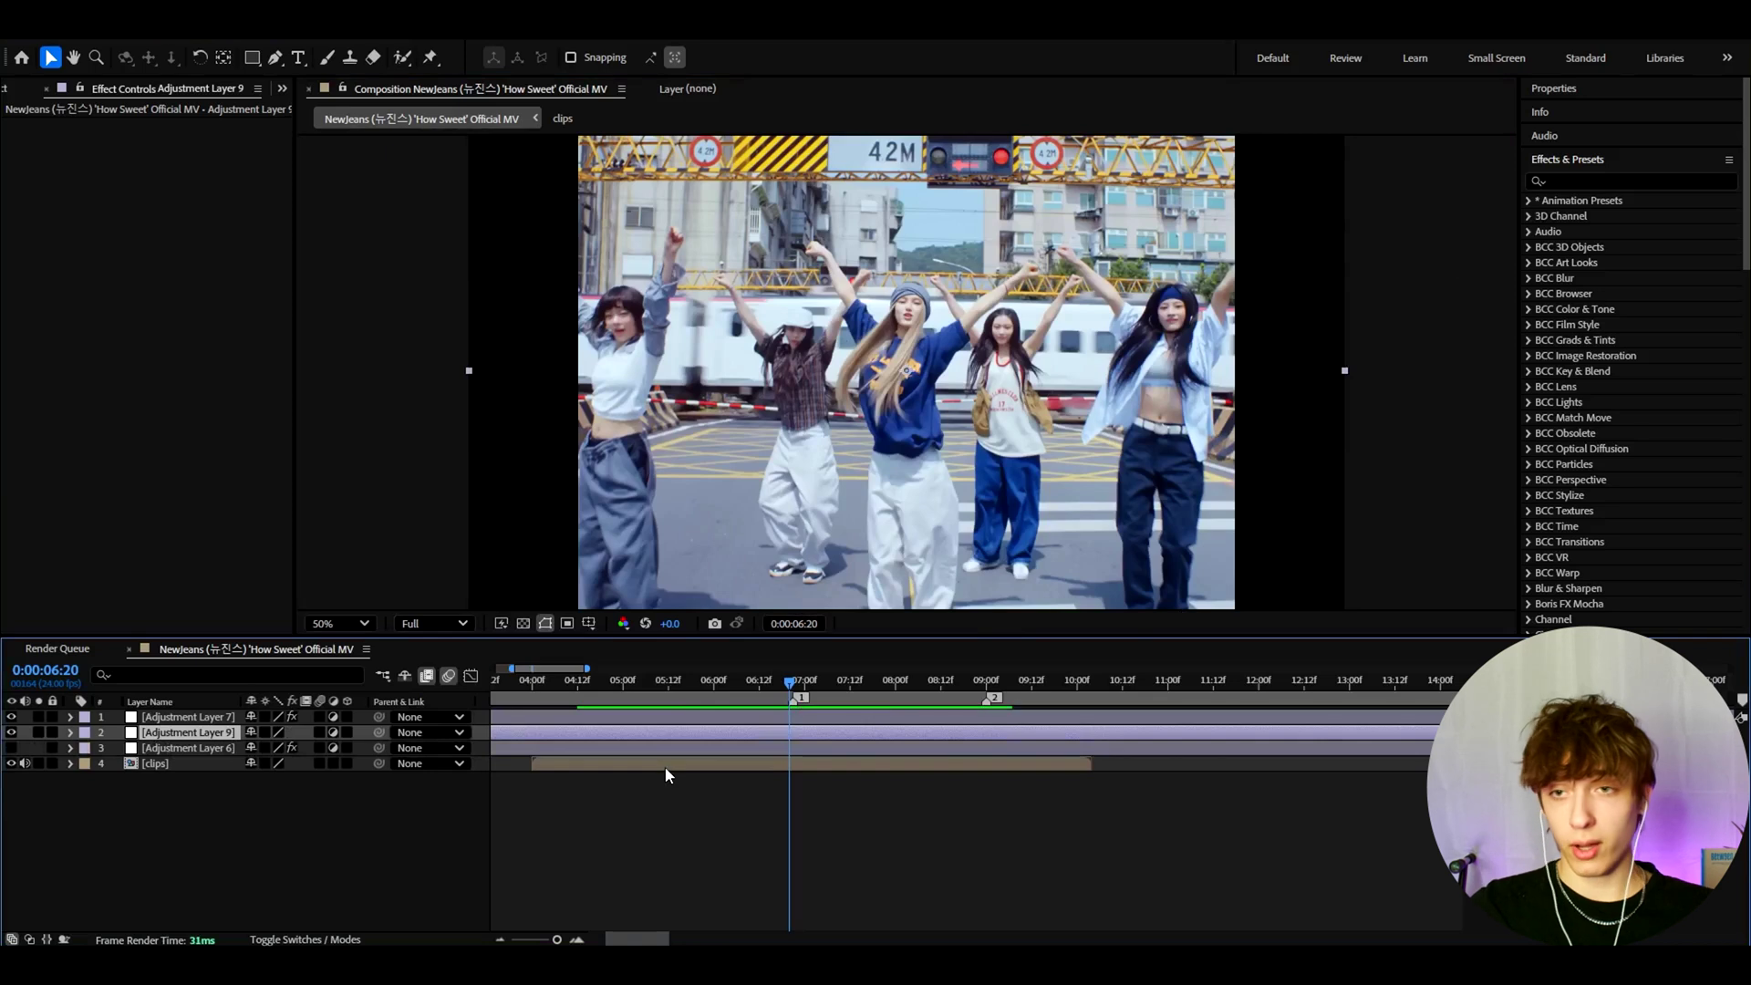
{"action": "left_click", "coordinate": [1587, 182]}
{"action": "type", "text": "y2k"}
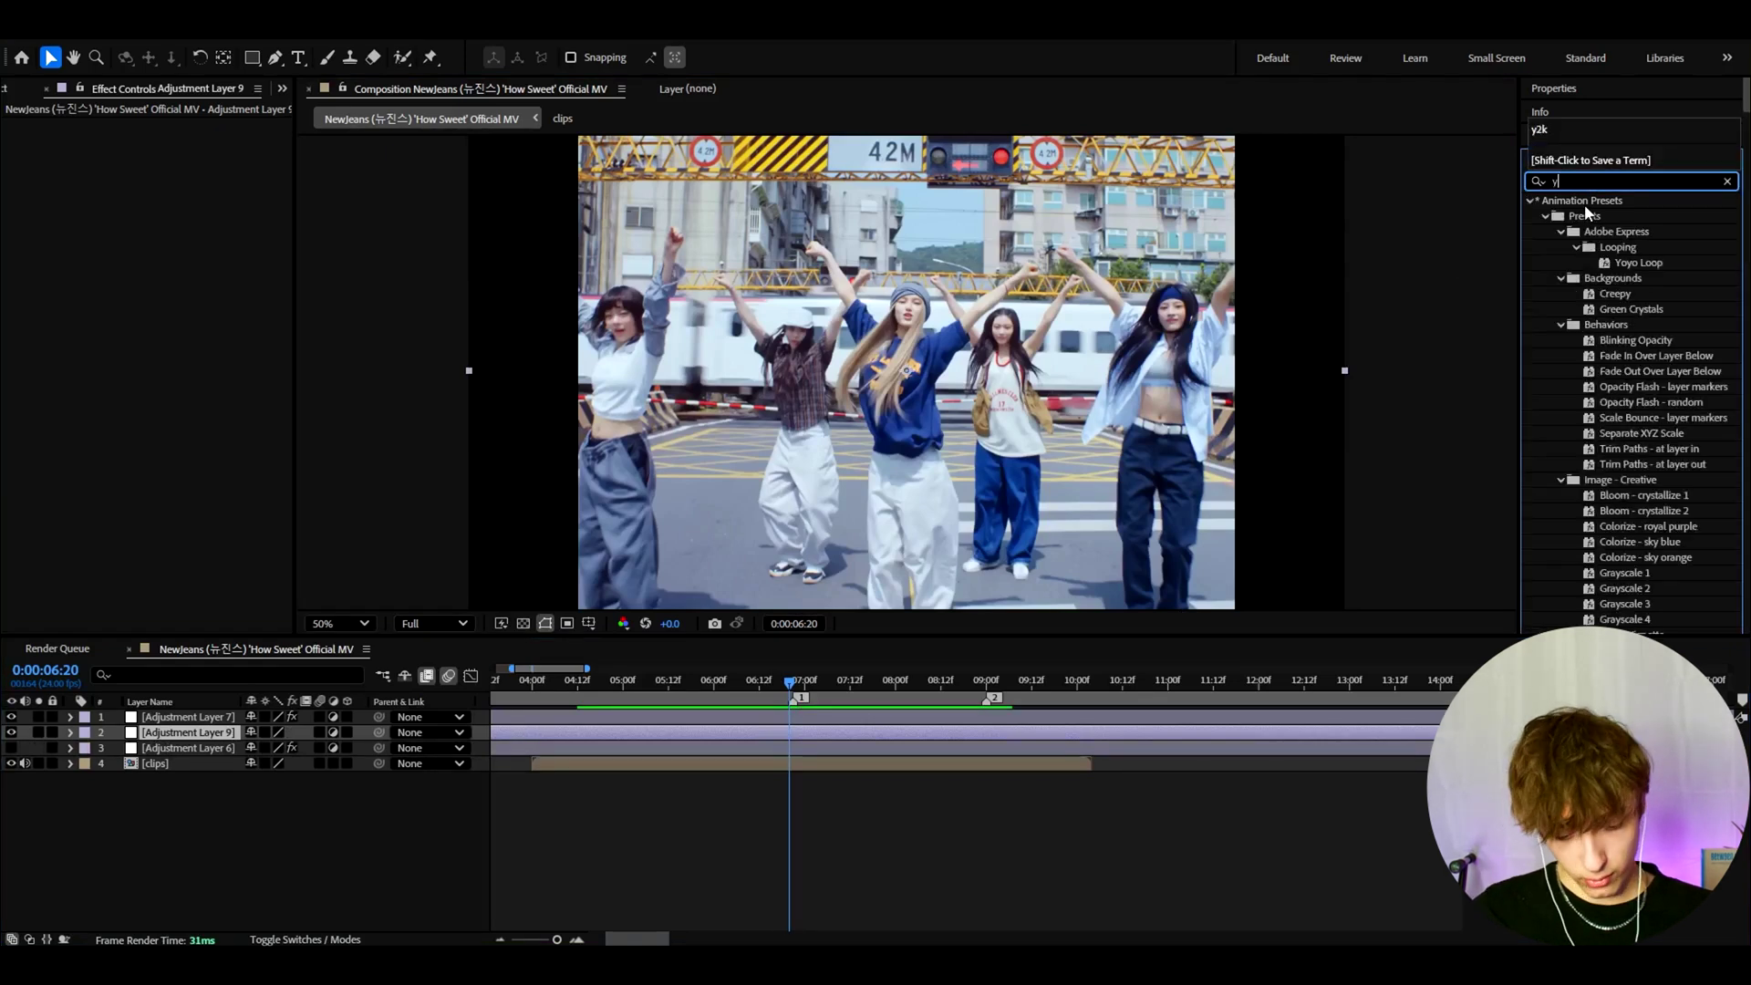
{"action": "scroll", "coordinate": [1673, 397], "scroll_direction": "down", "scroll_amount": 5}
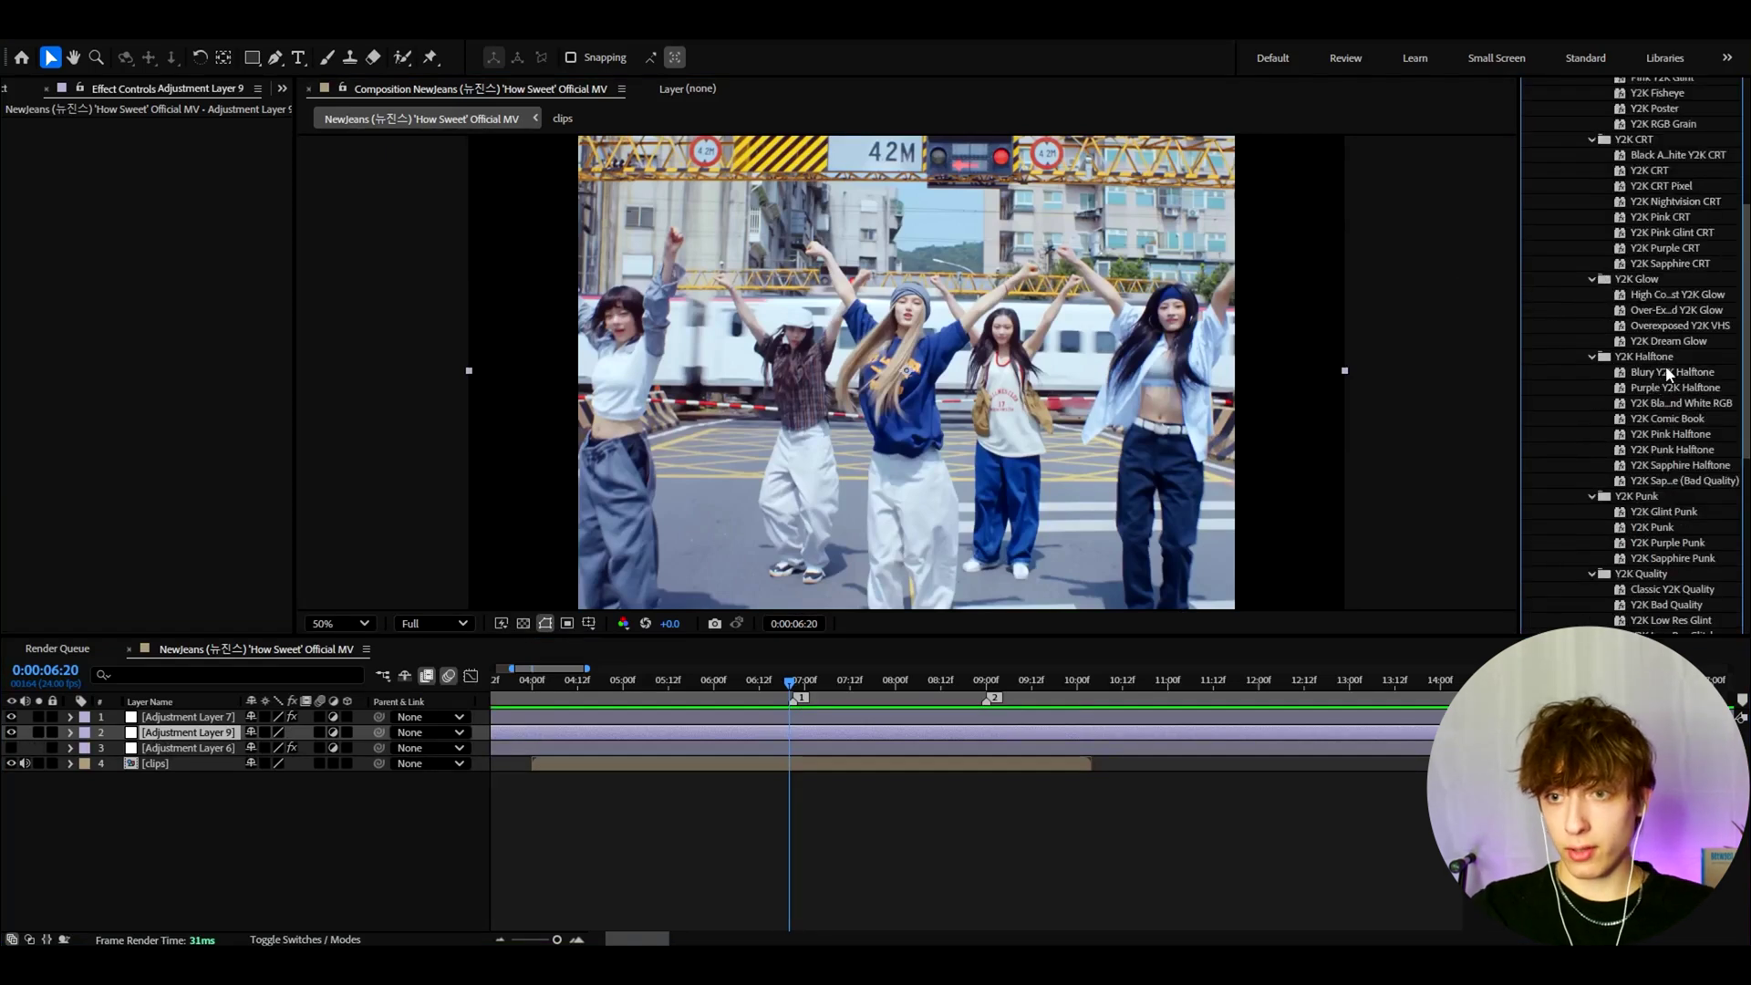
{"action": "double_click", "coordinate": [1666, 370]}
{"action": "left_click", "coordinate": [598, 681]}
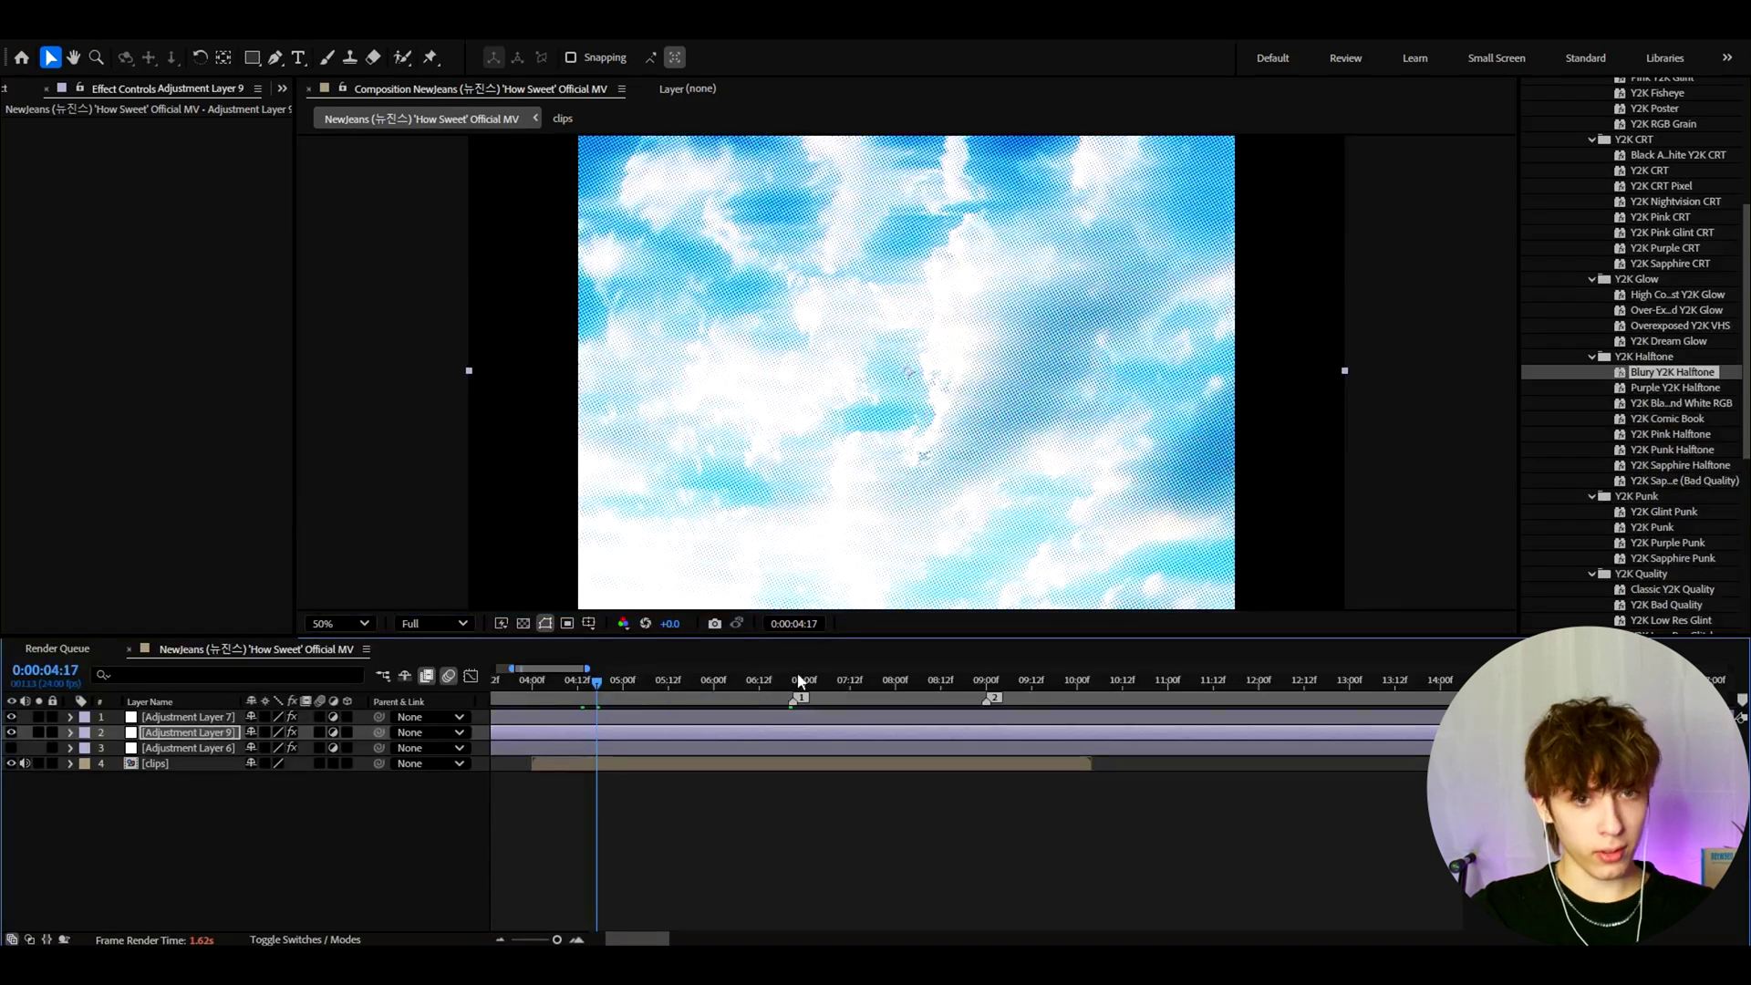
{"action": "left_click_drag", "start_coordinate": [596, 678], "coordinate": [611, 687]}
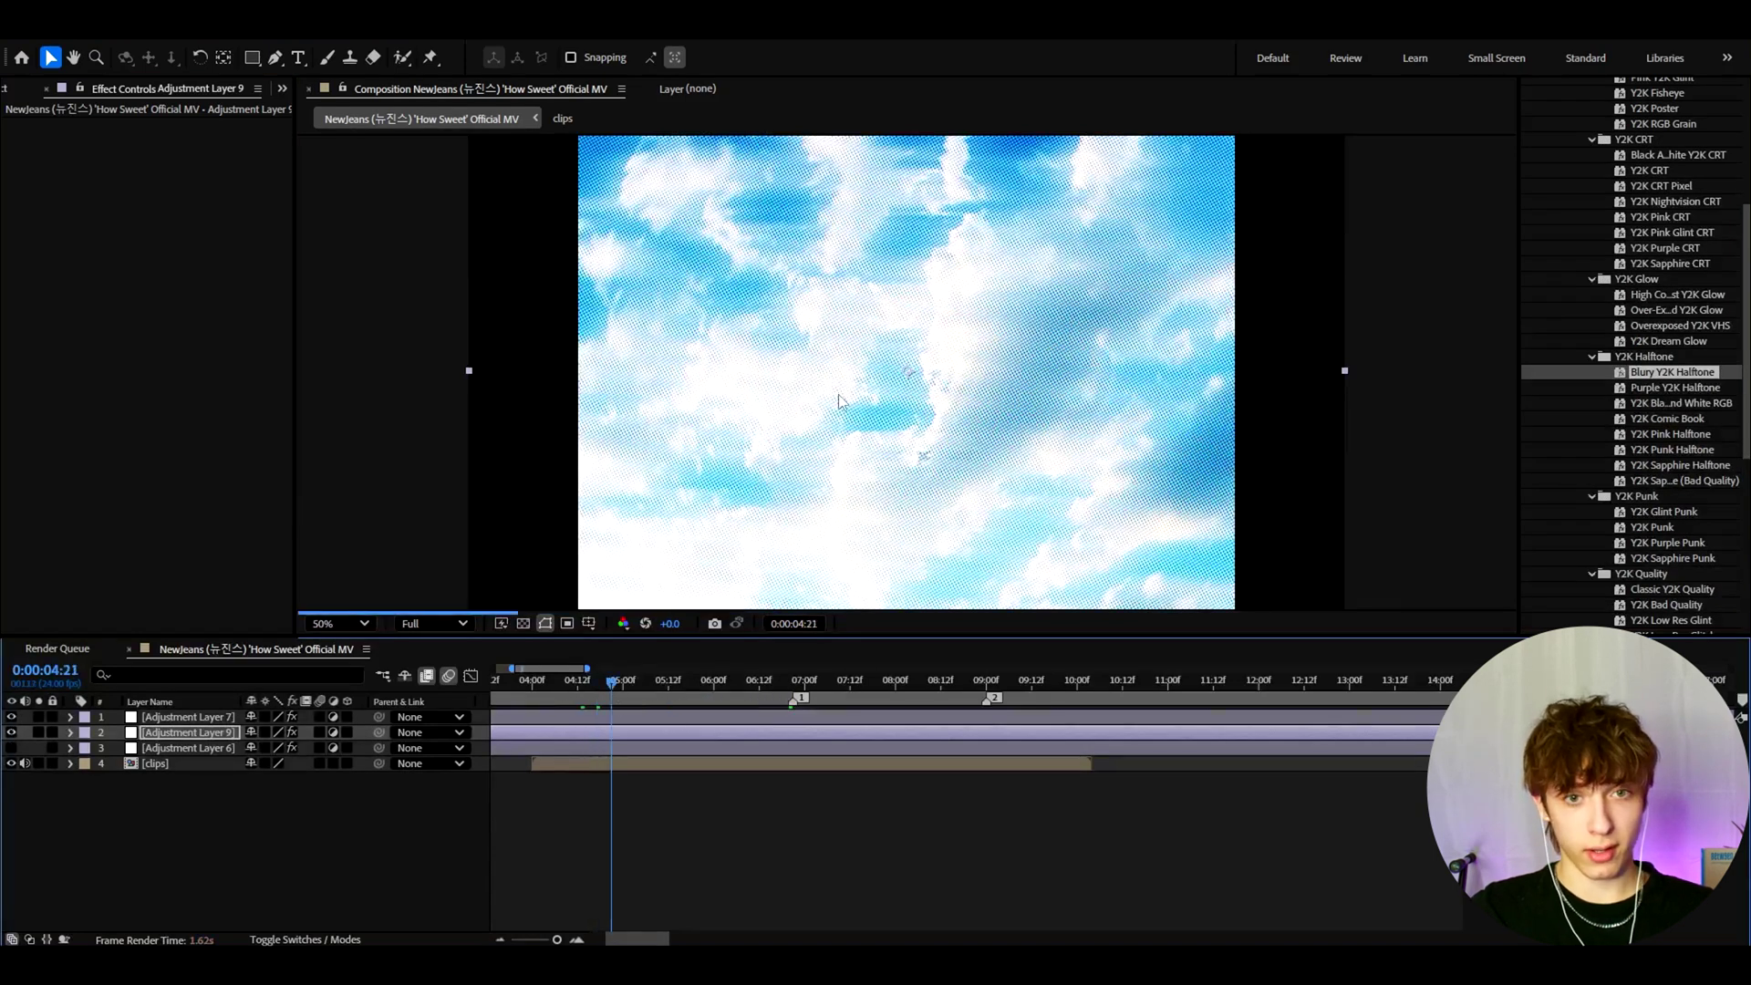
Toggle the halftone layer off and on at 0:00:04:04 to compare, then undo the effect
{"action": "left_click", "coordinate": [11, 732]}
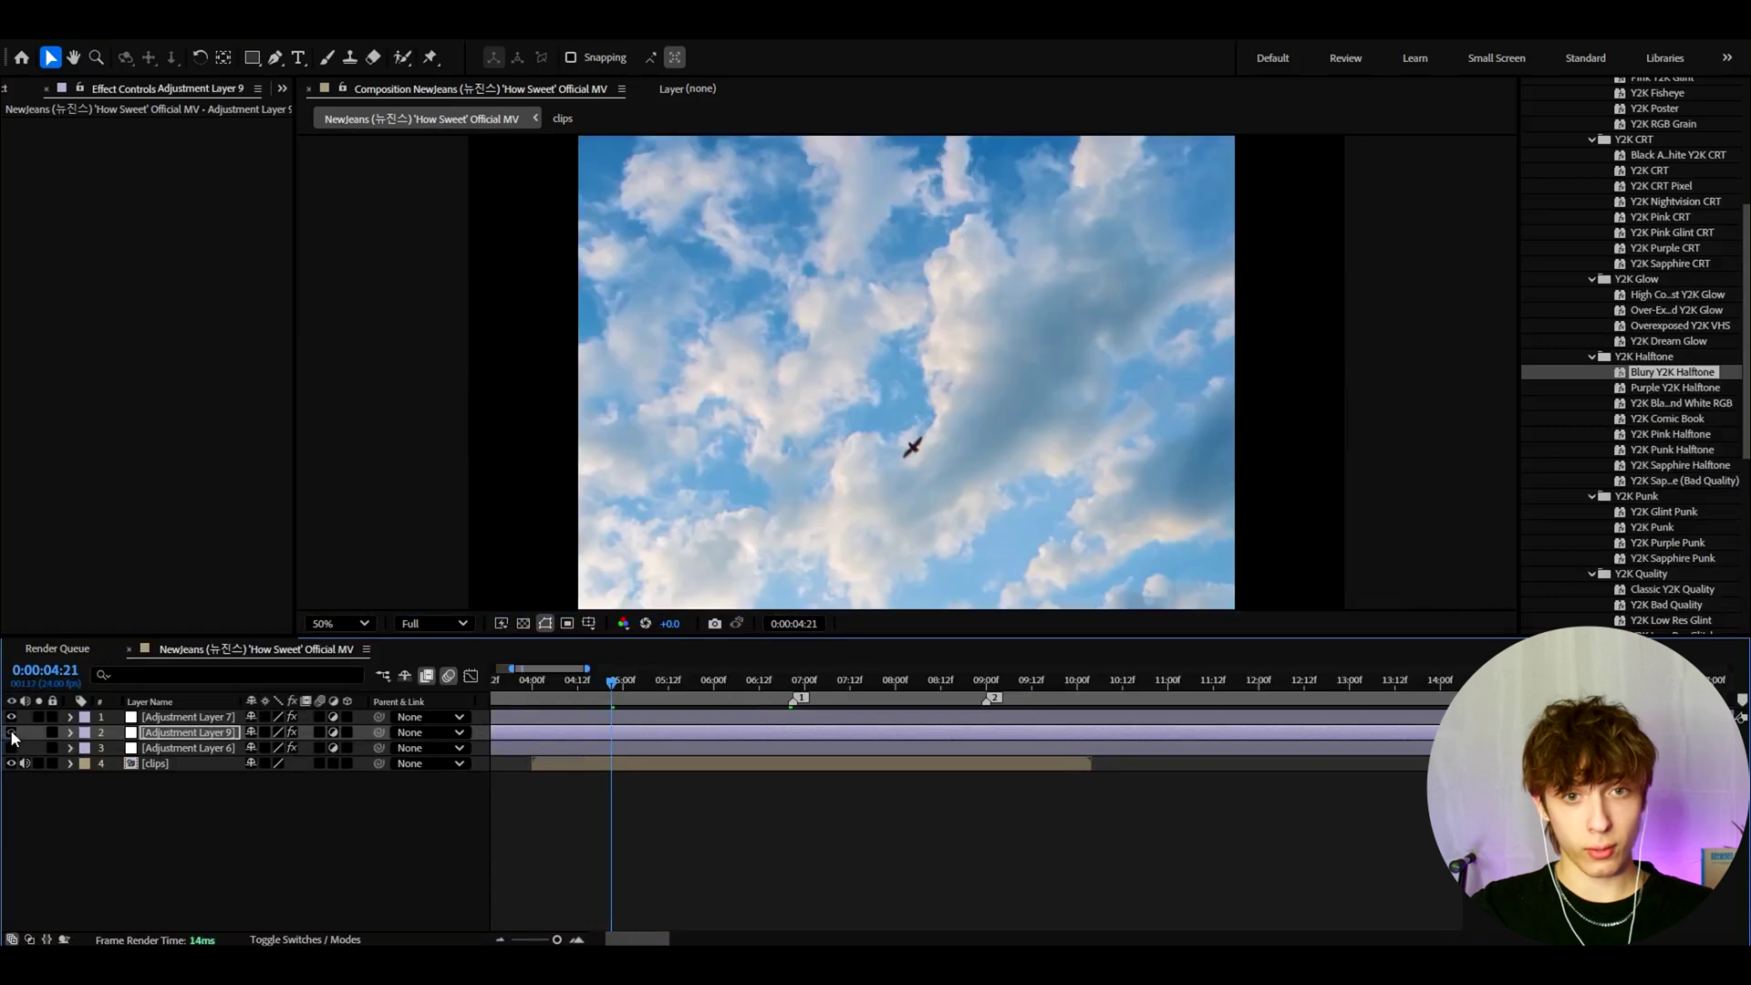
{"action": "left_click", "coordinate": [11, 732]}
{"action": "left_click", "coordinate": [549, 685]}
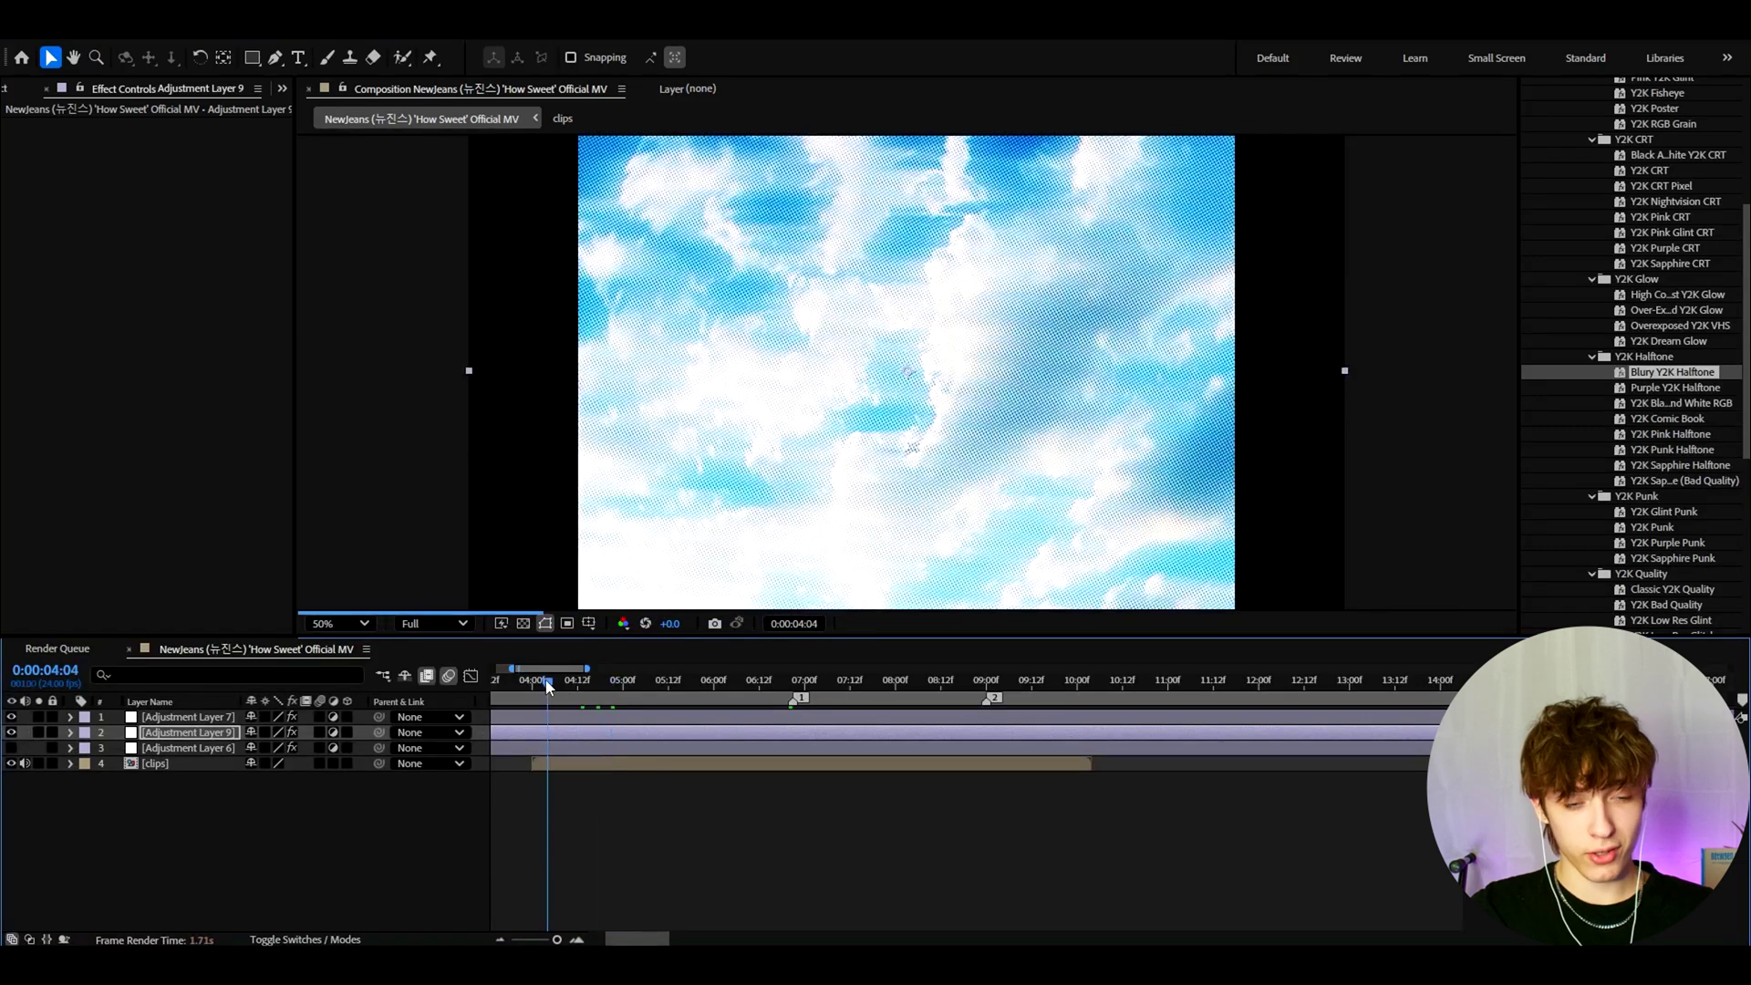
{"action": "left_click", "coordinate": [10, 733]}
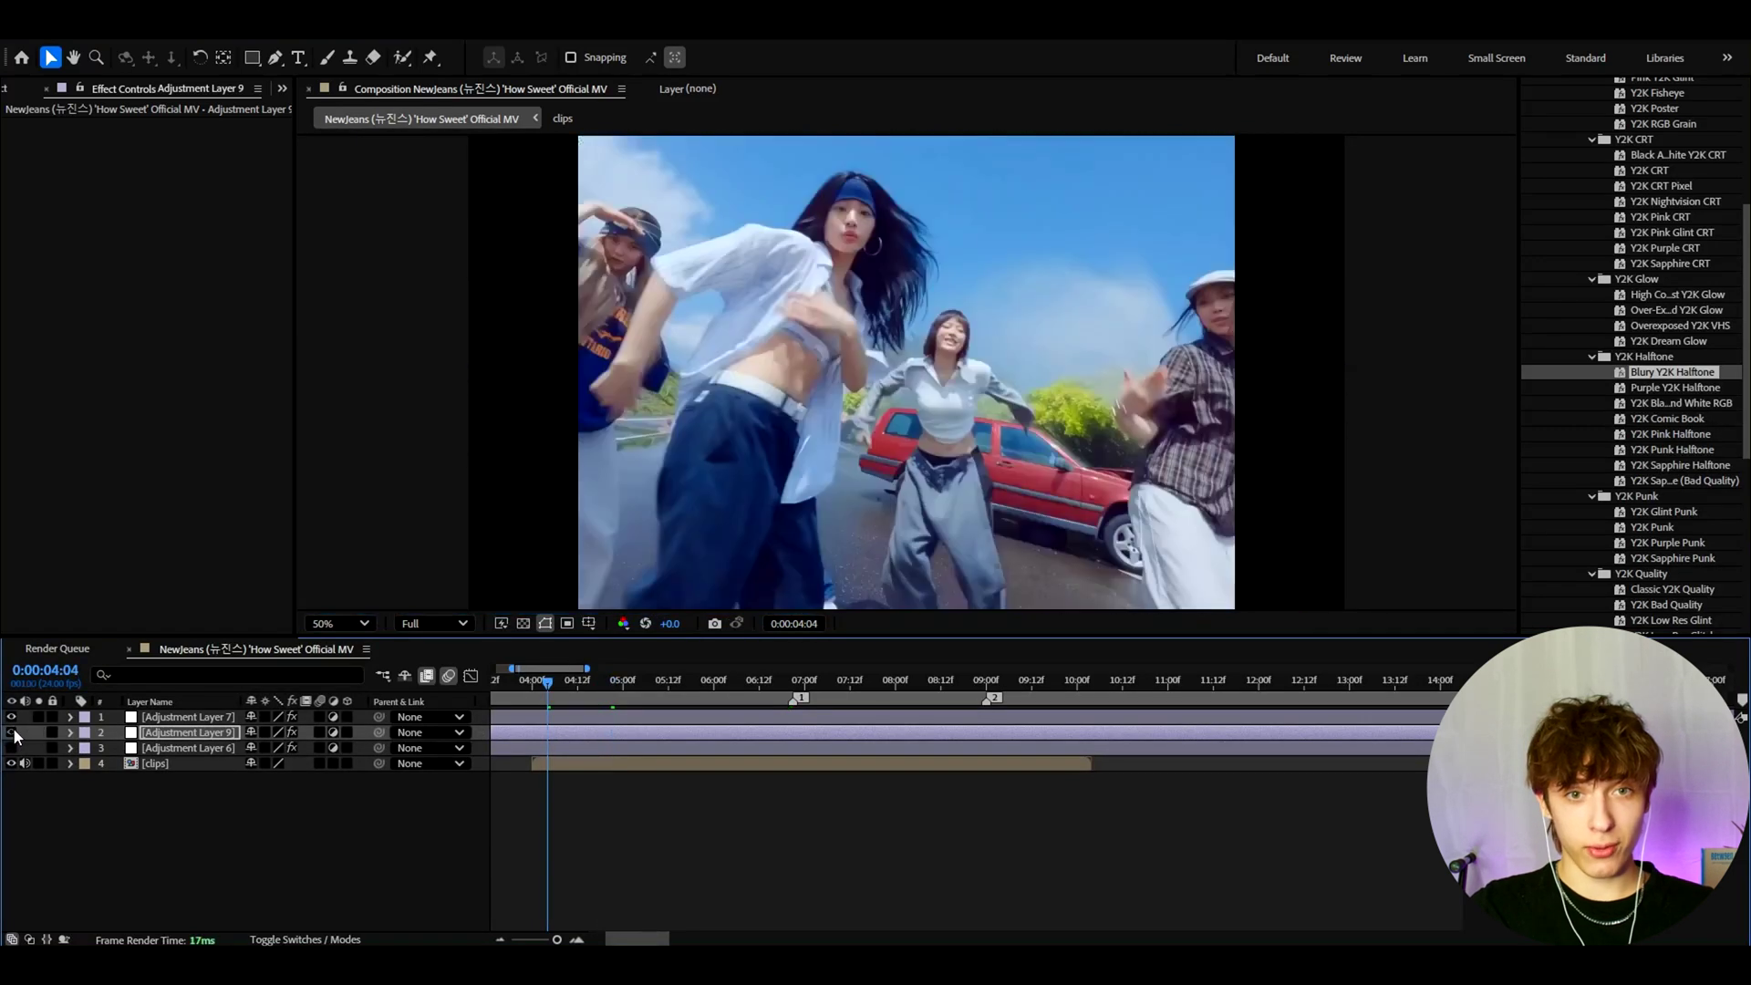
{"action": "left_click", "coordinate": [11, 733]}
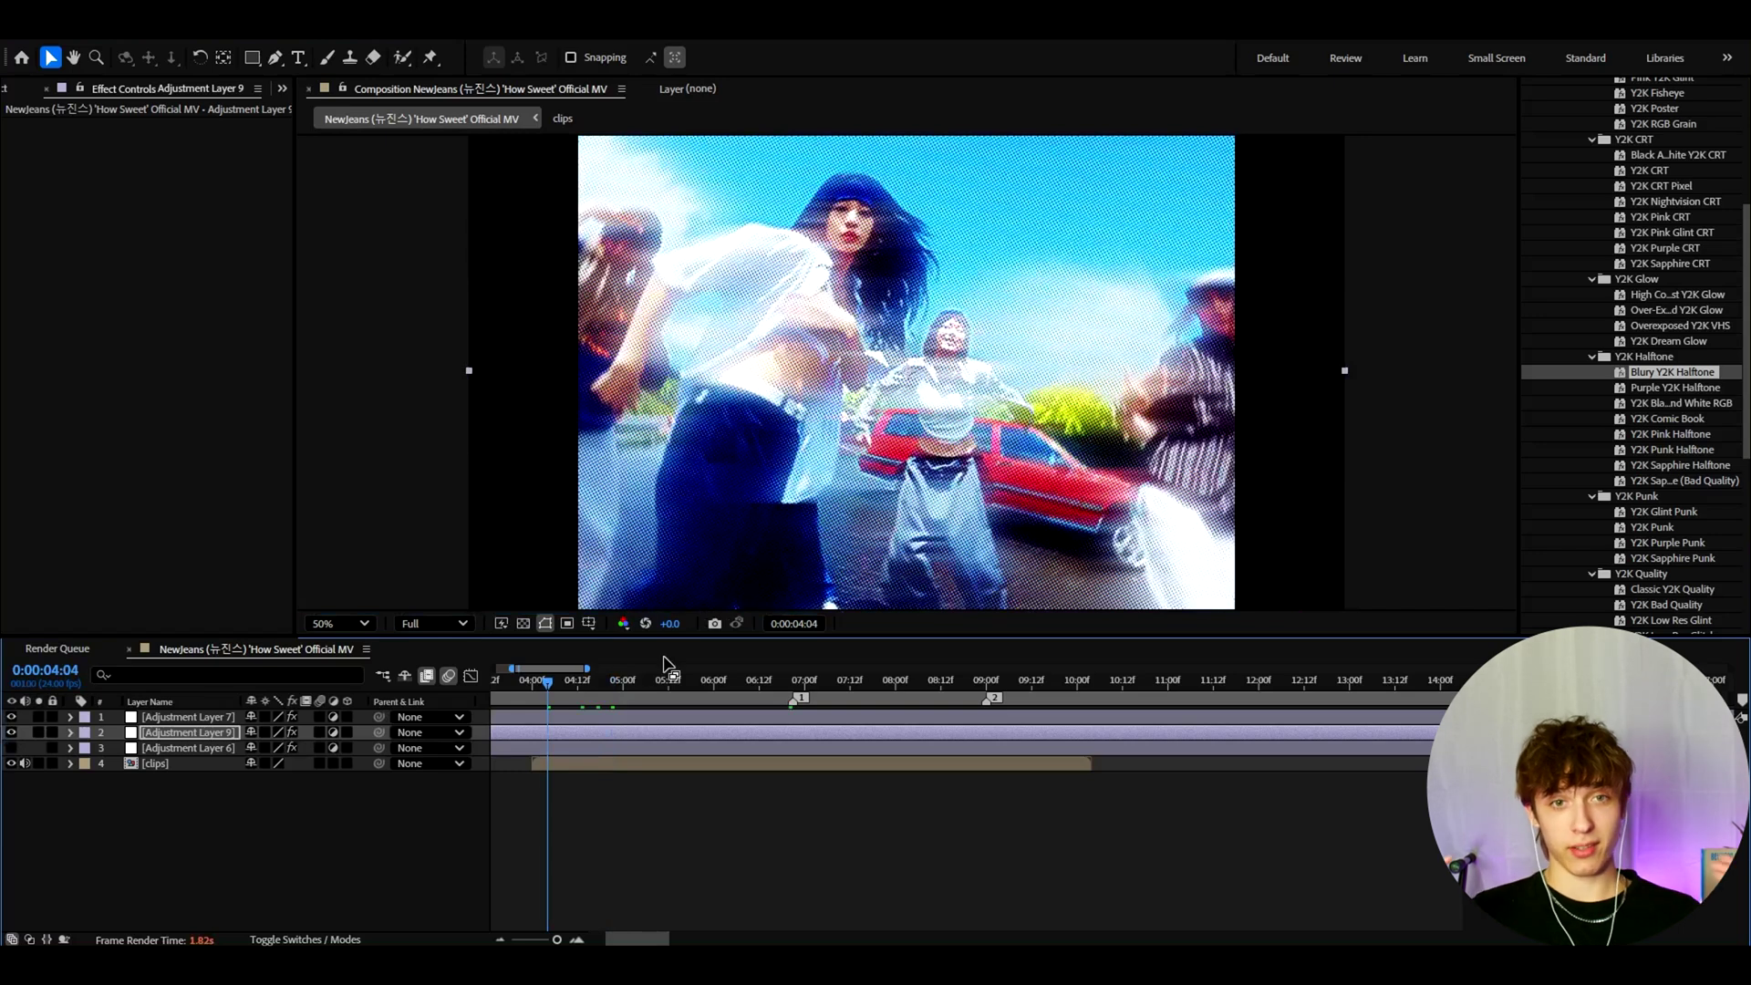
{"action": "key", "text": "ctrl+z"}
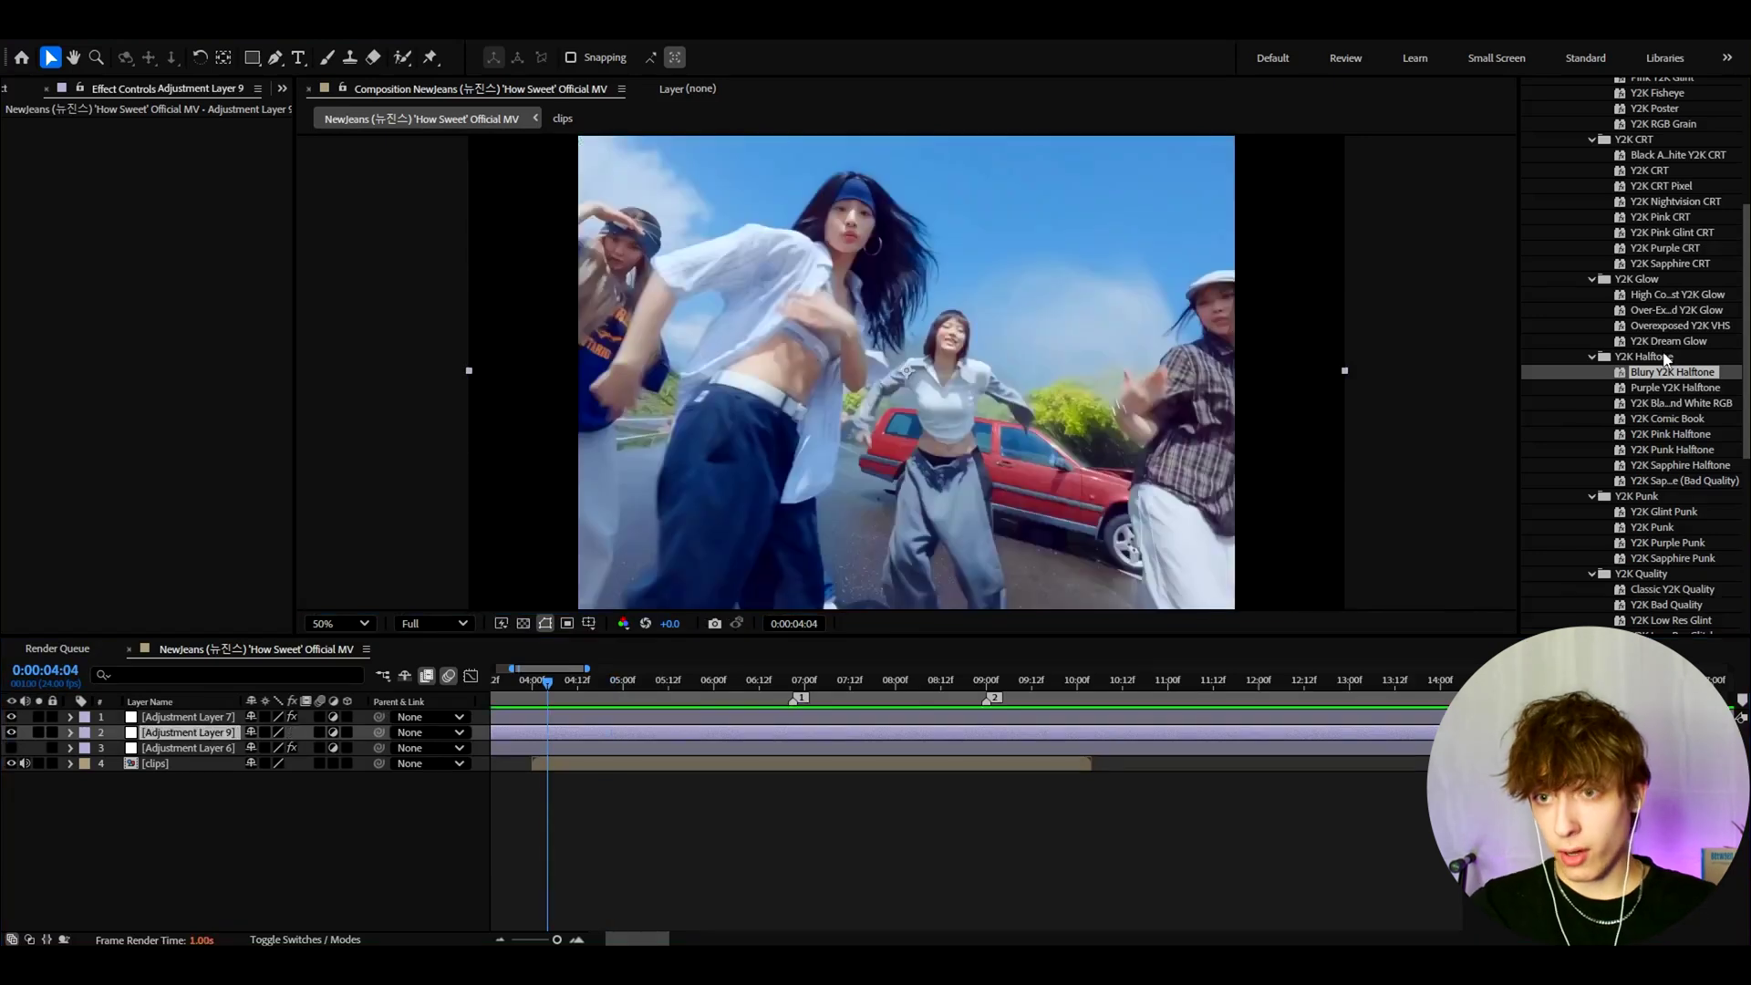
{"action": "scroll", "coordinate": [1656, 319], "scroll_direction": "up", "scroll_amount": 3}
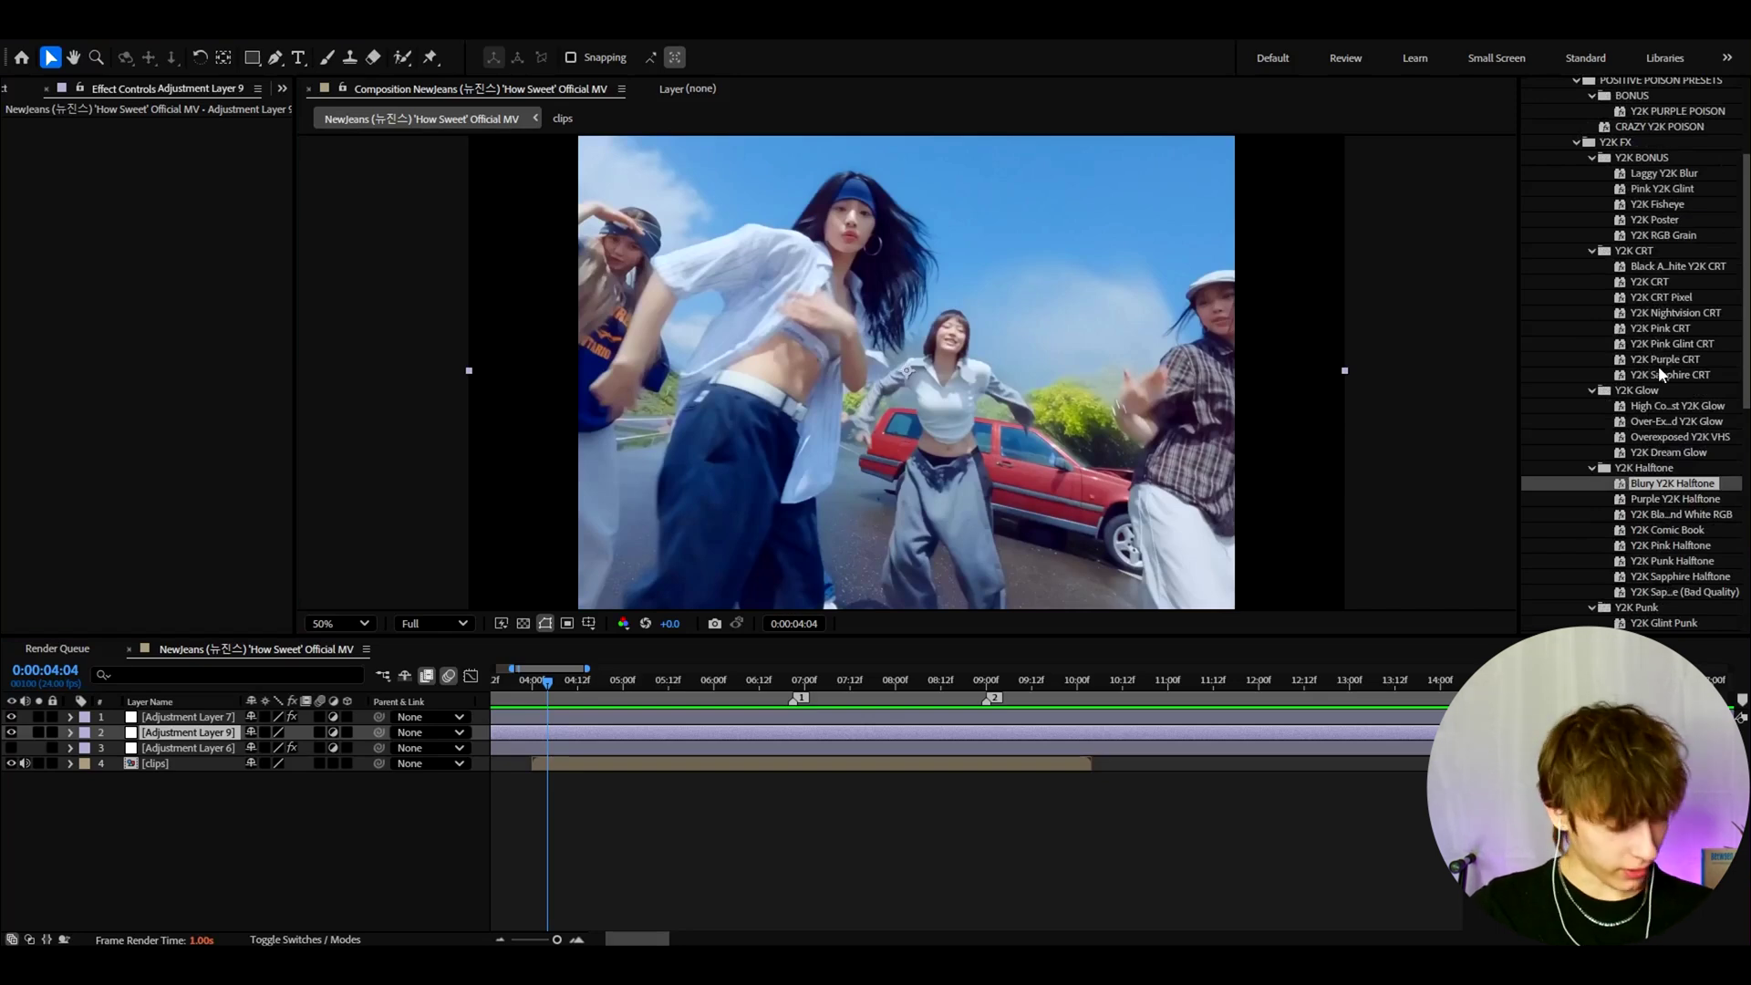
Apply the Purple Y2K Halftone preset and scrub from 05:11 to review it
{"action": "double_click", "coordinate": [1662, 499]}
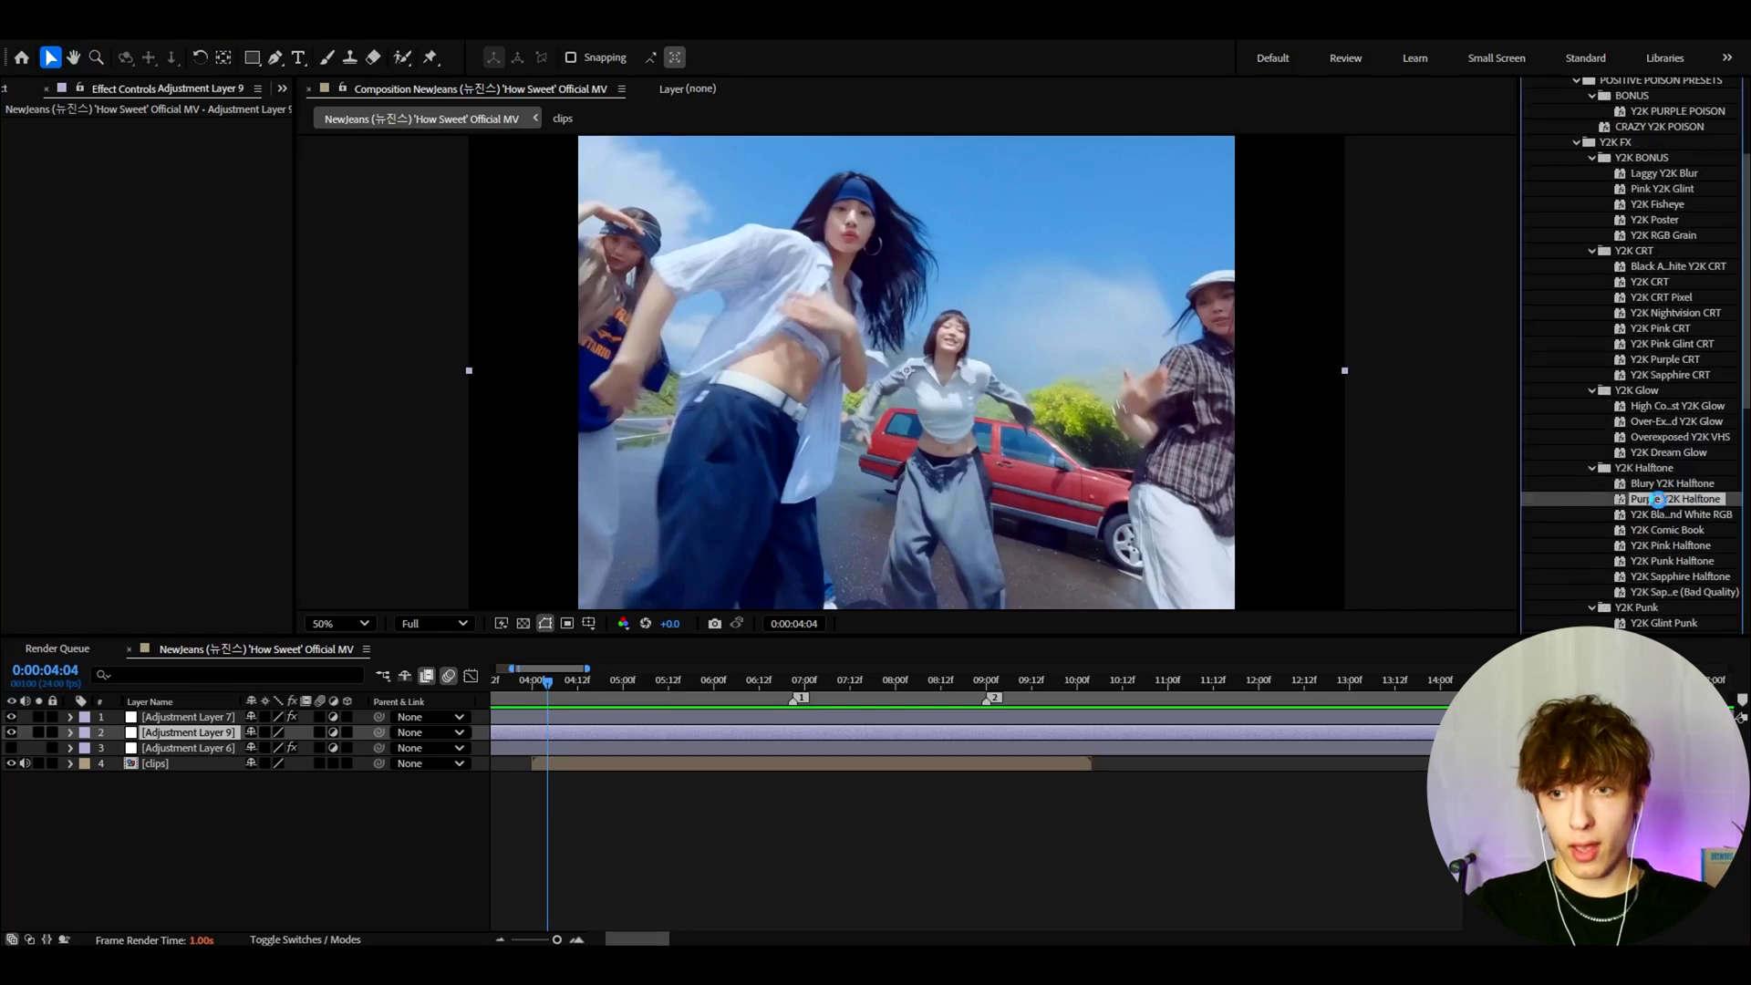
{"action": "left_click", "coordinate": [665, 680]}
{"action": "left_click_drag", "start_coordinate": [771, 684], "coordinate": [1040, 683]}
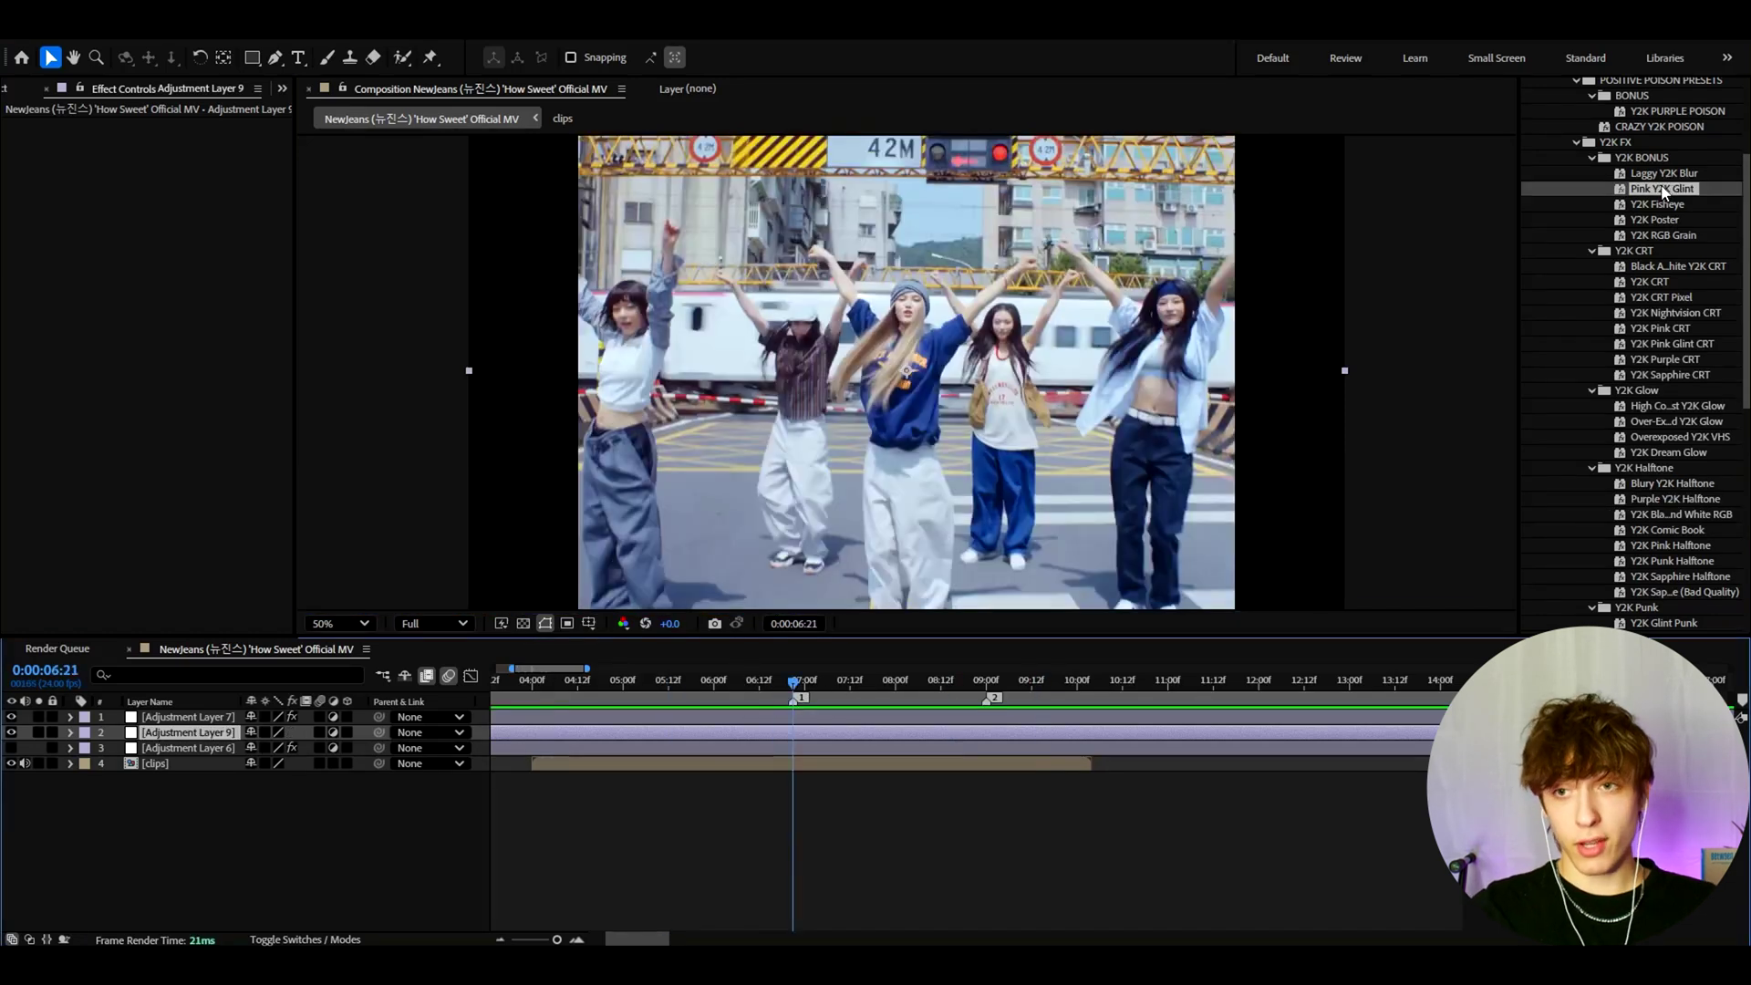
Drag the Pink Y2K Glint preset onto the footage and review it at 09:00 and 04:08
{"action": "left_click_drag", "start_coordinate": [1662, 190], "coordinate": [1018, 533]}
{"action": "key", "text": "space"}
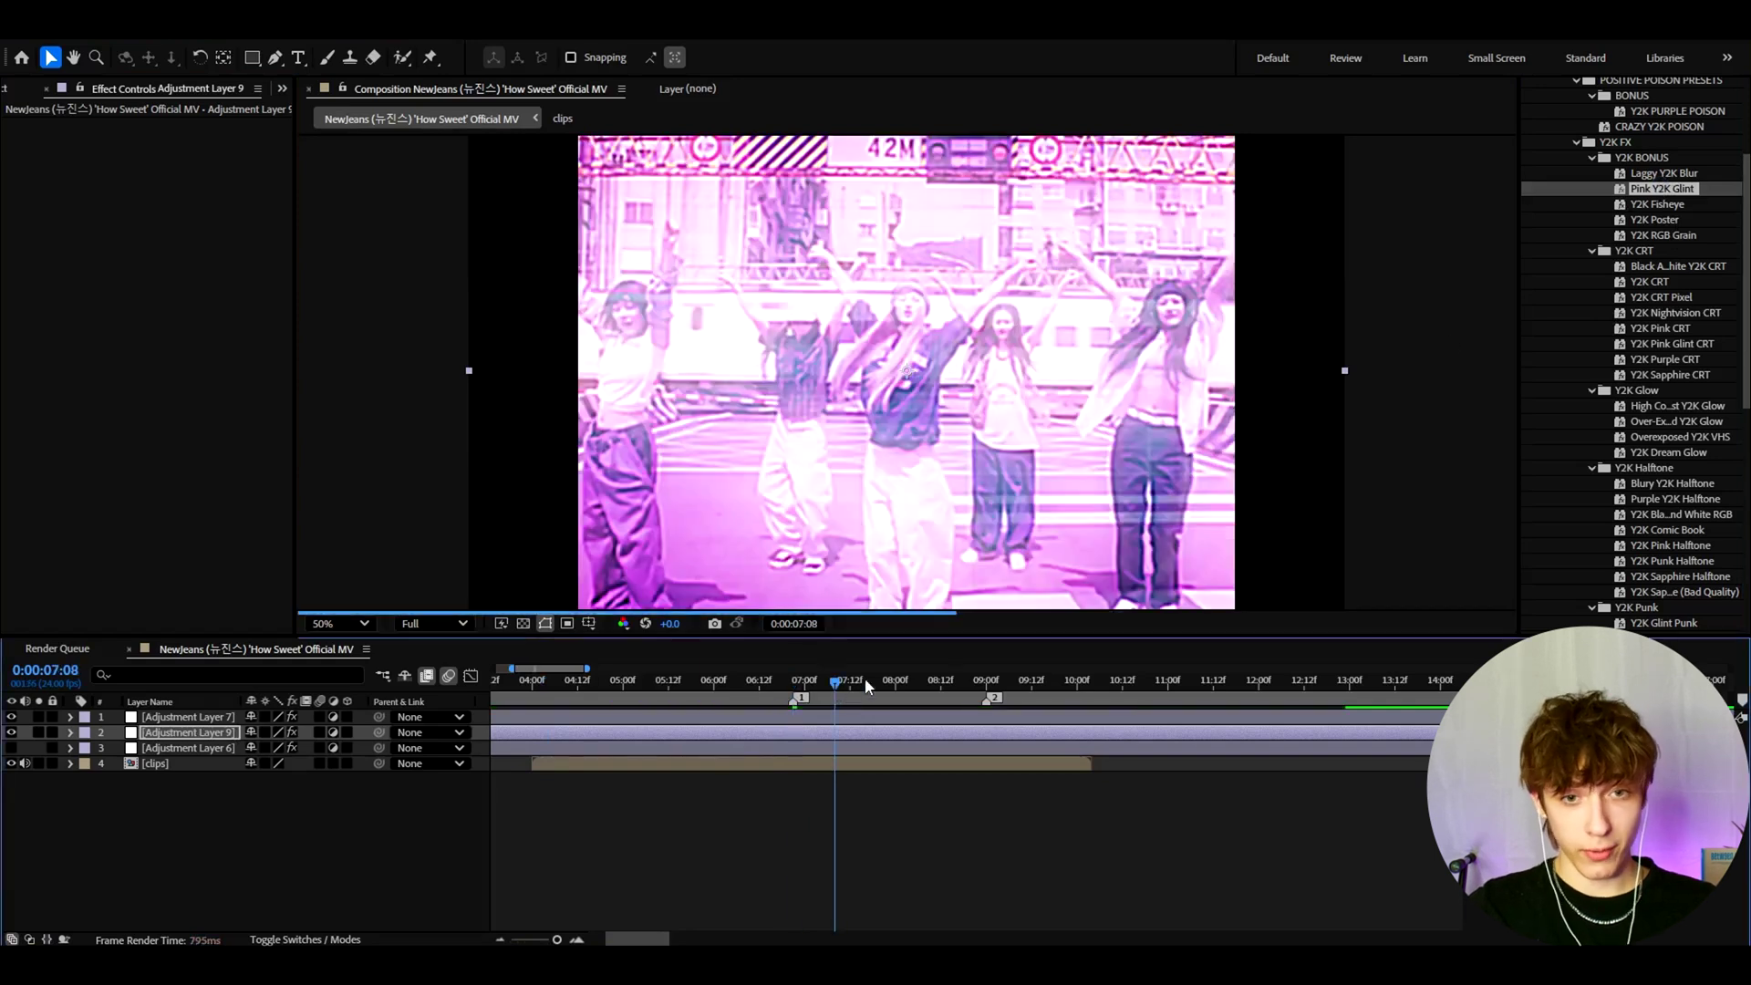
{"action": "left_click", "coordinate": [988, 691]}
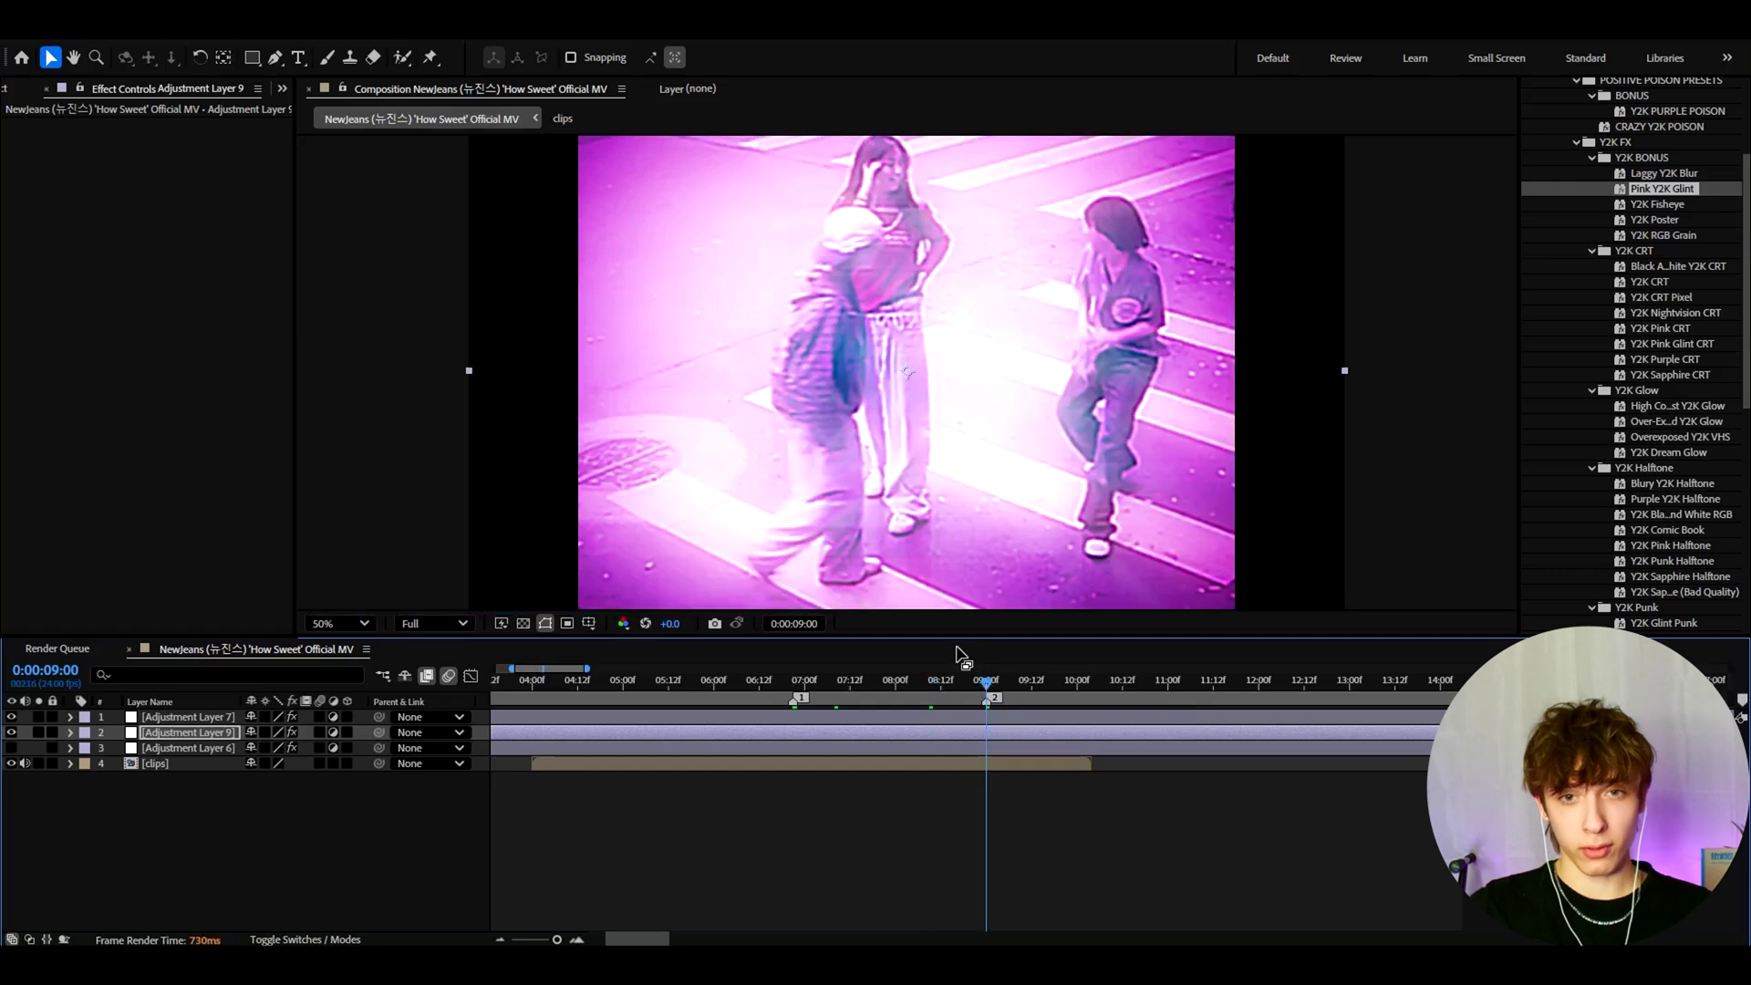
{"action": "left_click", "coordinate": [562, 686]}
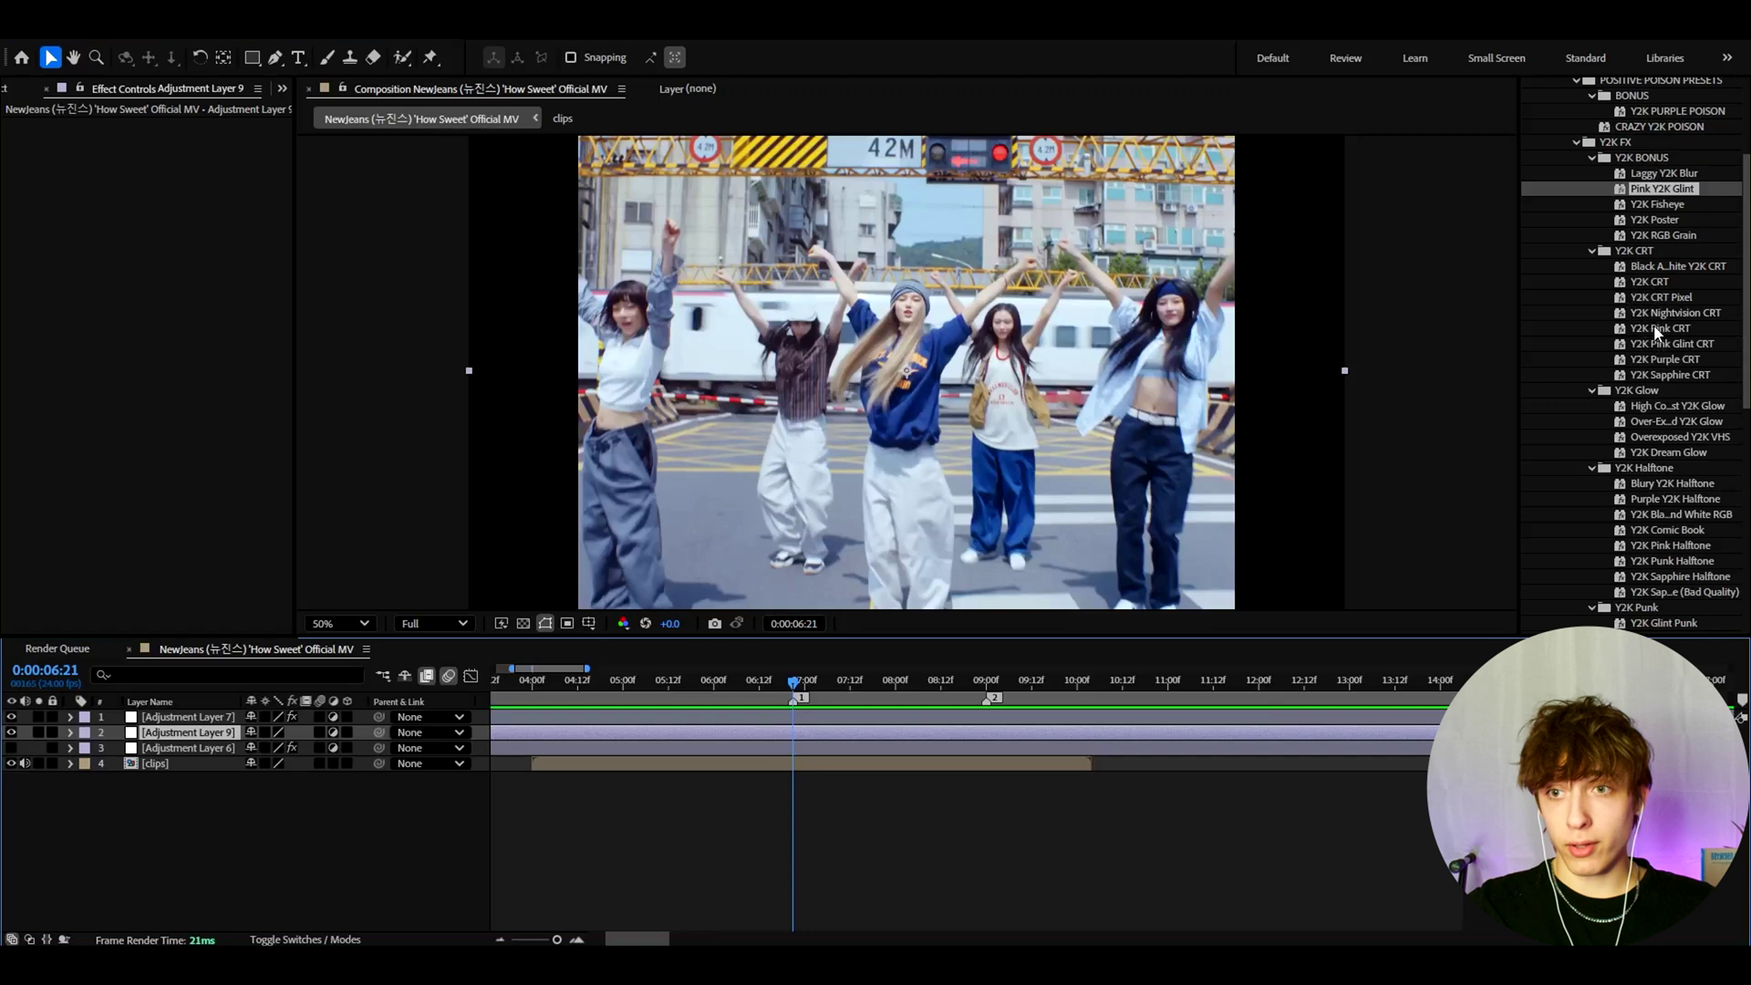
Apply the Y2K Pink CRT preset and preview it at a later frame
{"action": "left_click", "coordinate": [1658, 331]}
{"action": "double_click", "coordinate": [1657, 330]}
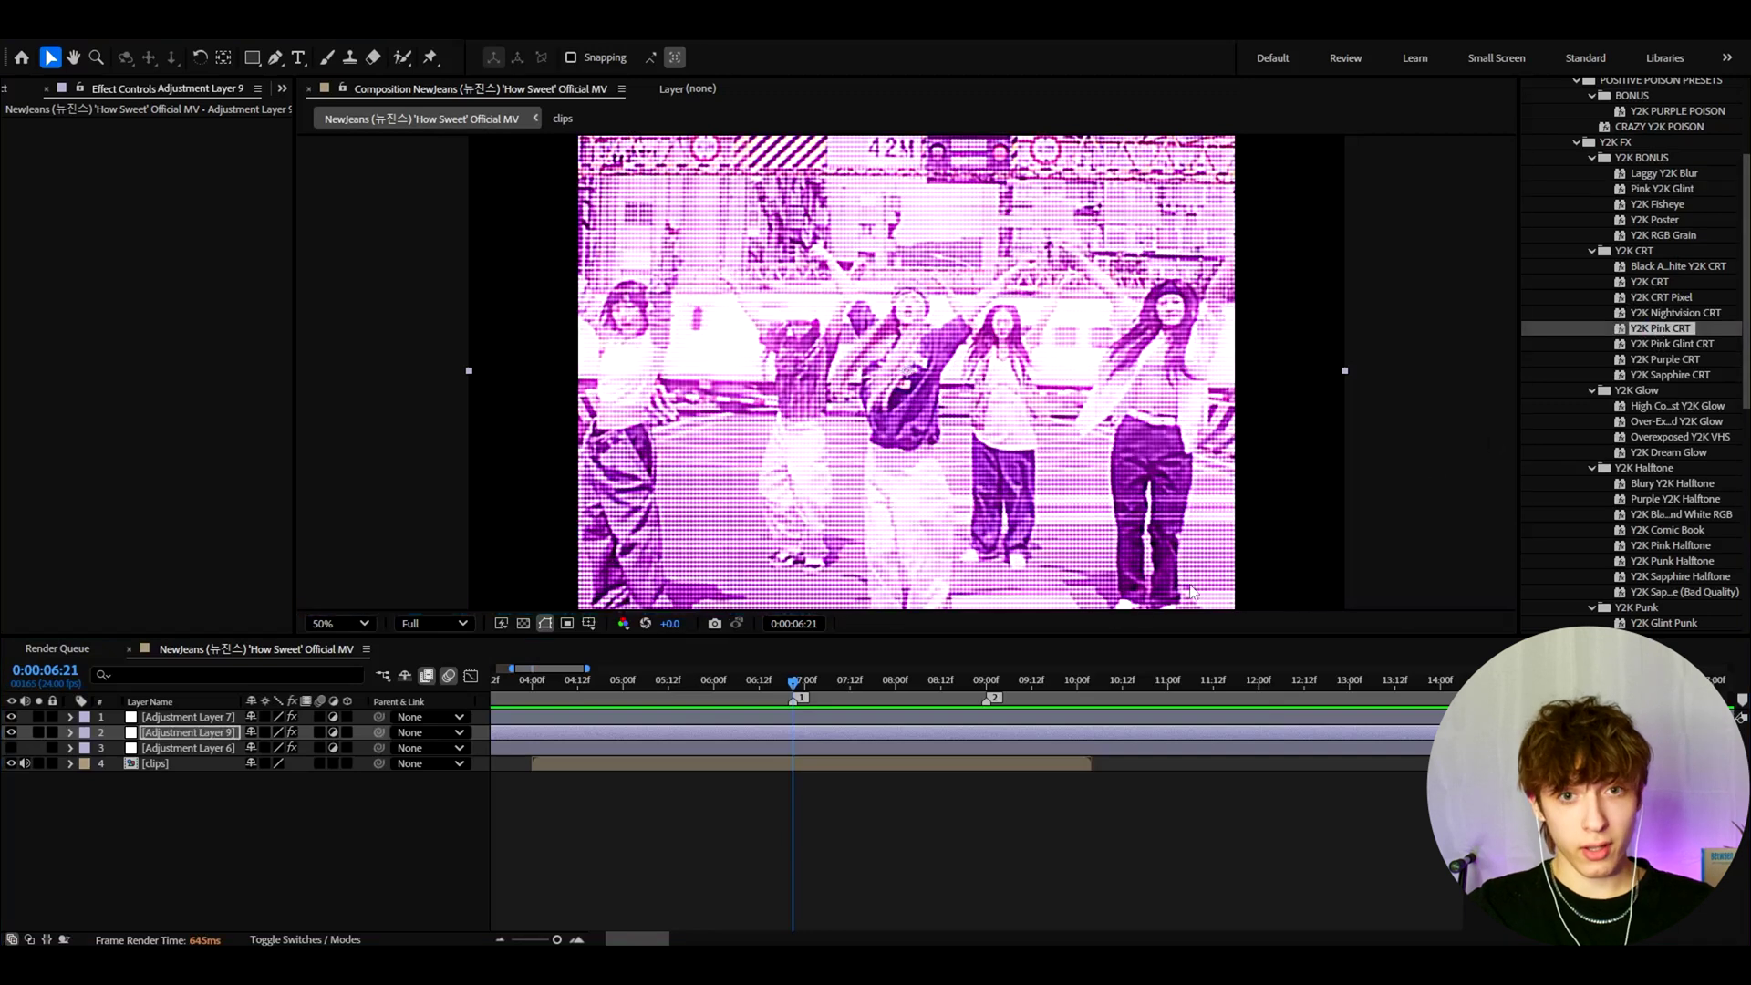
{"action": "left_click", "coordinate": [983, 683]}
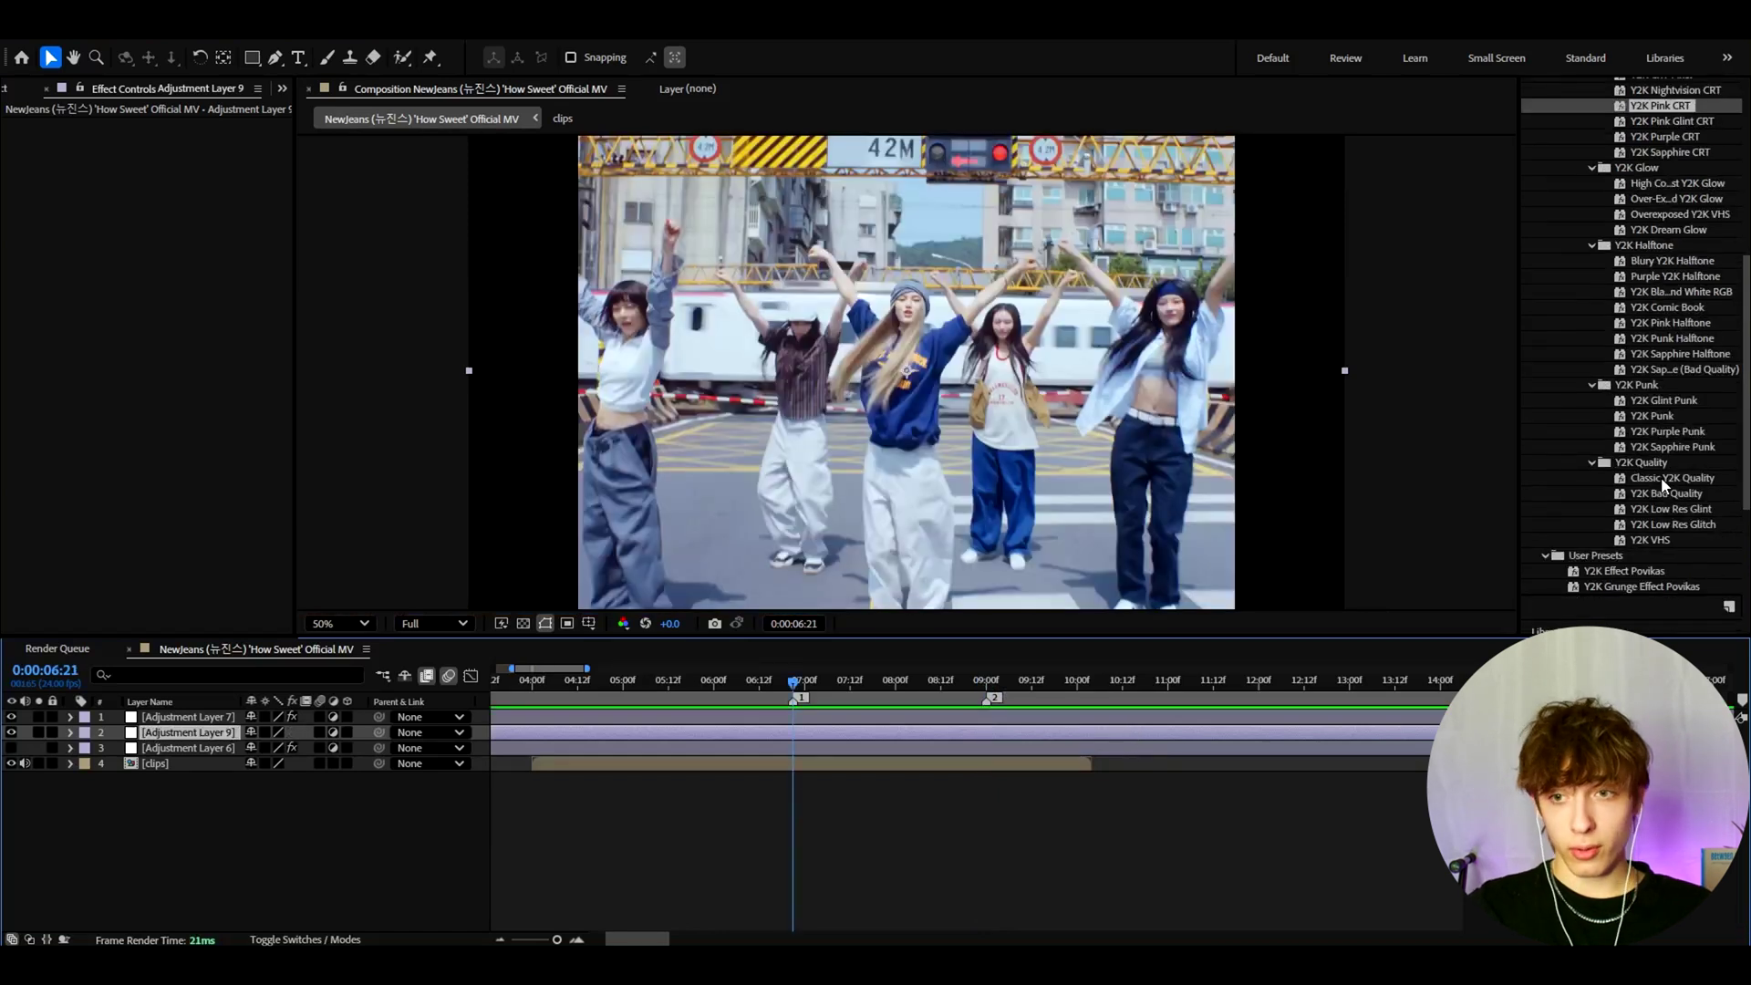
Apply the Classic Y2K Quality preset to the footage
{"action": "double_click", "coordinate": [1664, 478]}
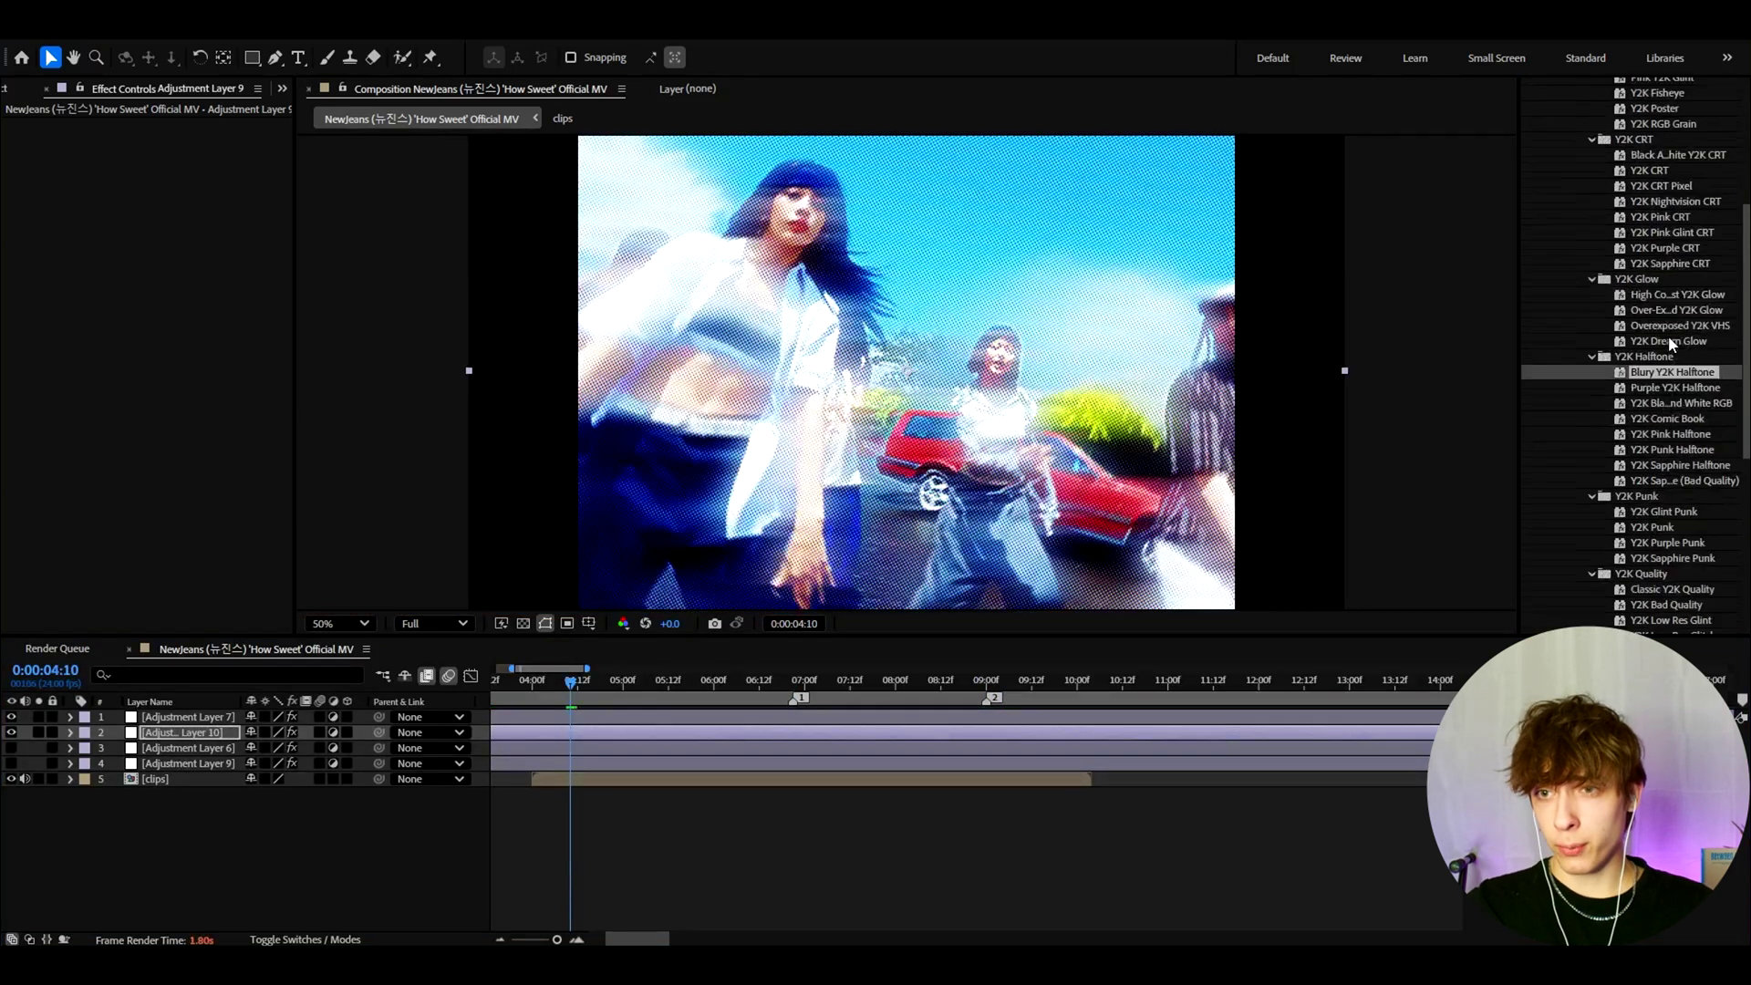
{"action": "scroll", "coordinate": [1667, 336], "scroll_direction": "up", "scroll_amount": 2}
{"action": "scroll", "coordinate": [1668, 335], "scroll_direction": "up", "scroll_amount": 3}
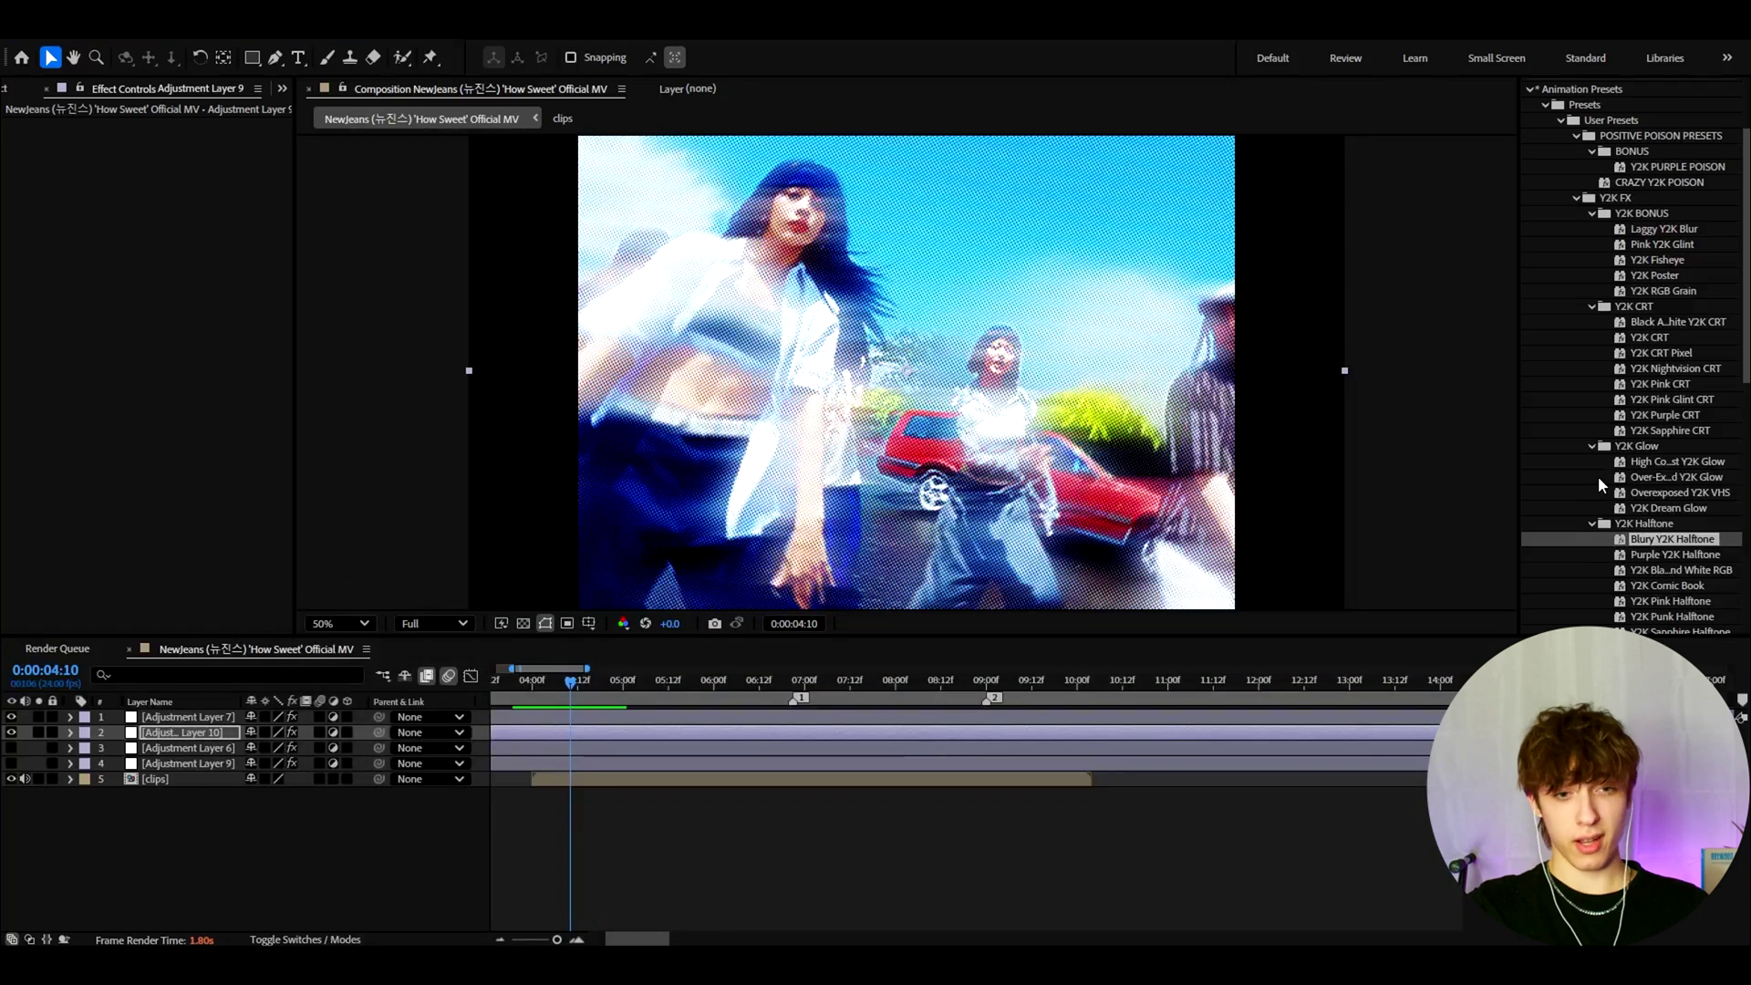
Select Adjustment Layer 7 to display its Motion Tile settings in Effect Controls
{"action": "left_click", "coordinate": [604, 807]}
{"action": "left_click", "coordinate": [571, 720]}
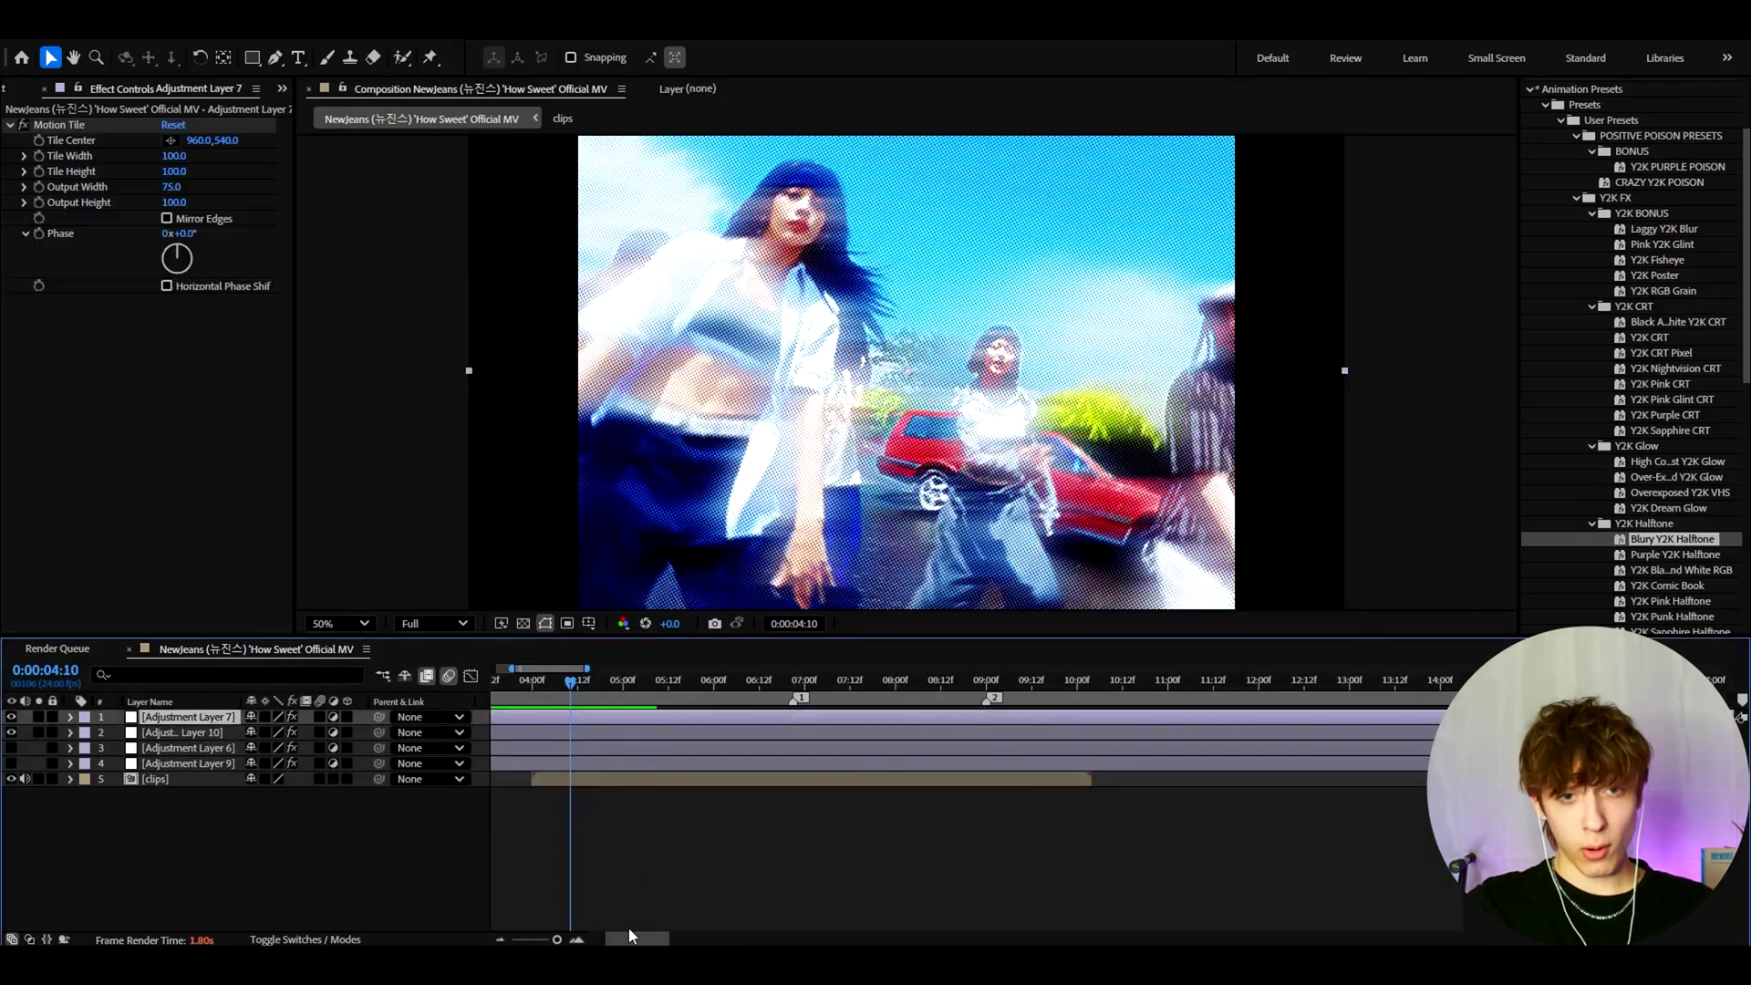